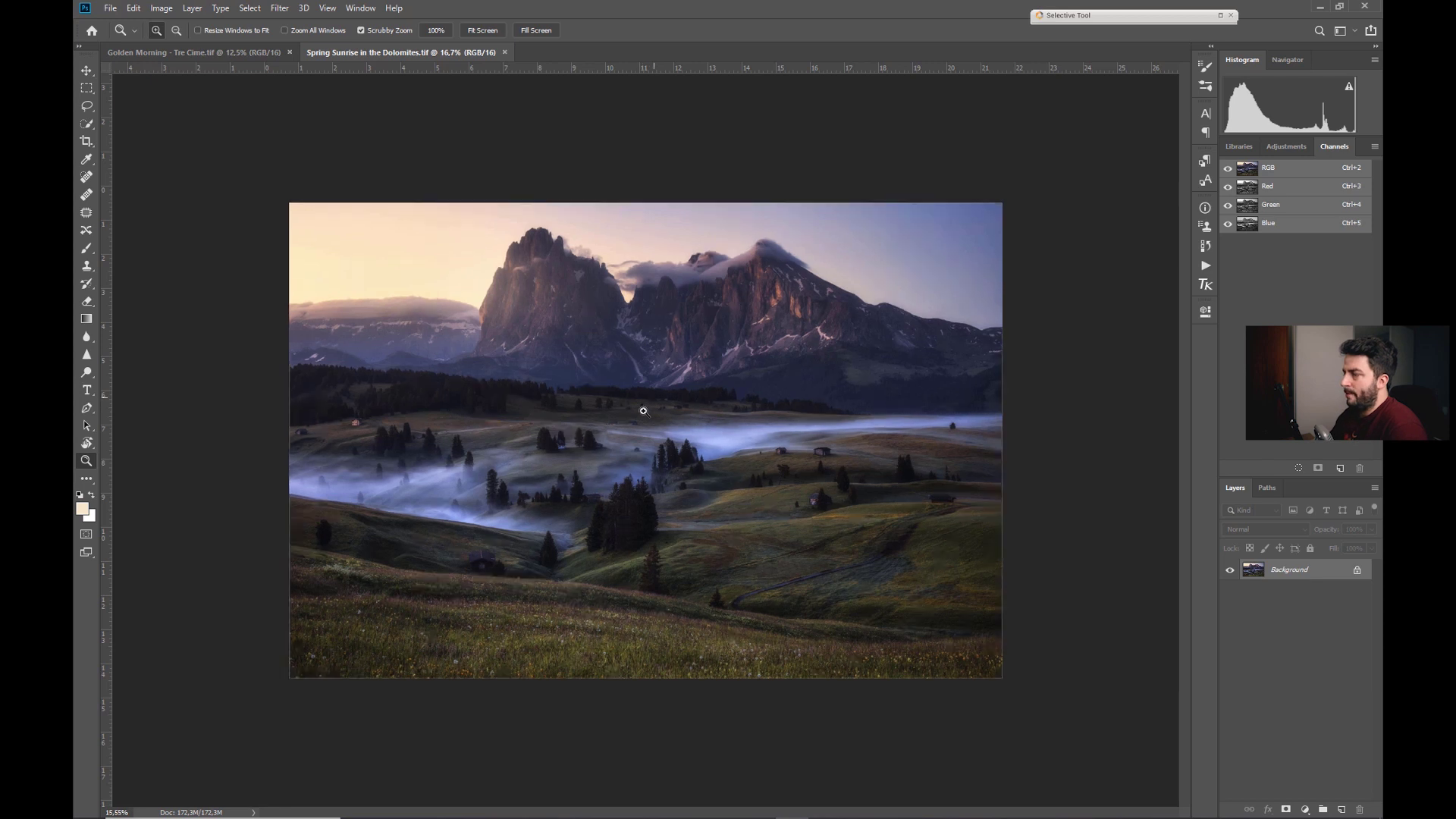
- Examine the cloud-capped mountain peaks up close and the light across the whole photo
{"action": "scroll", "coordinate": [643, 407], "scroll_direction": "up", "scroll_amount": 1}
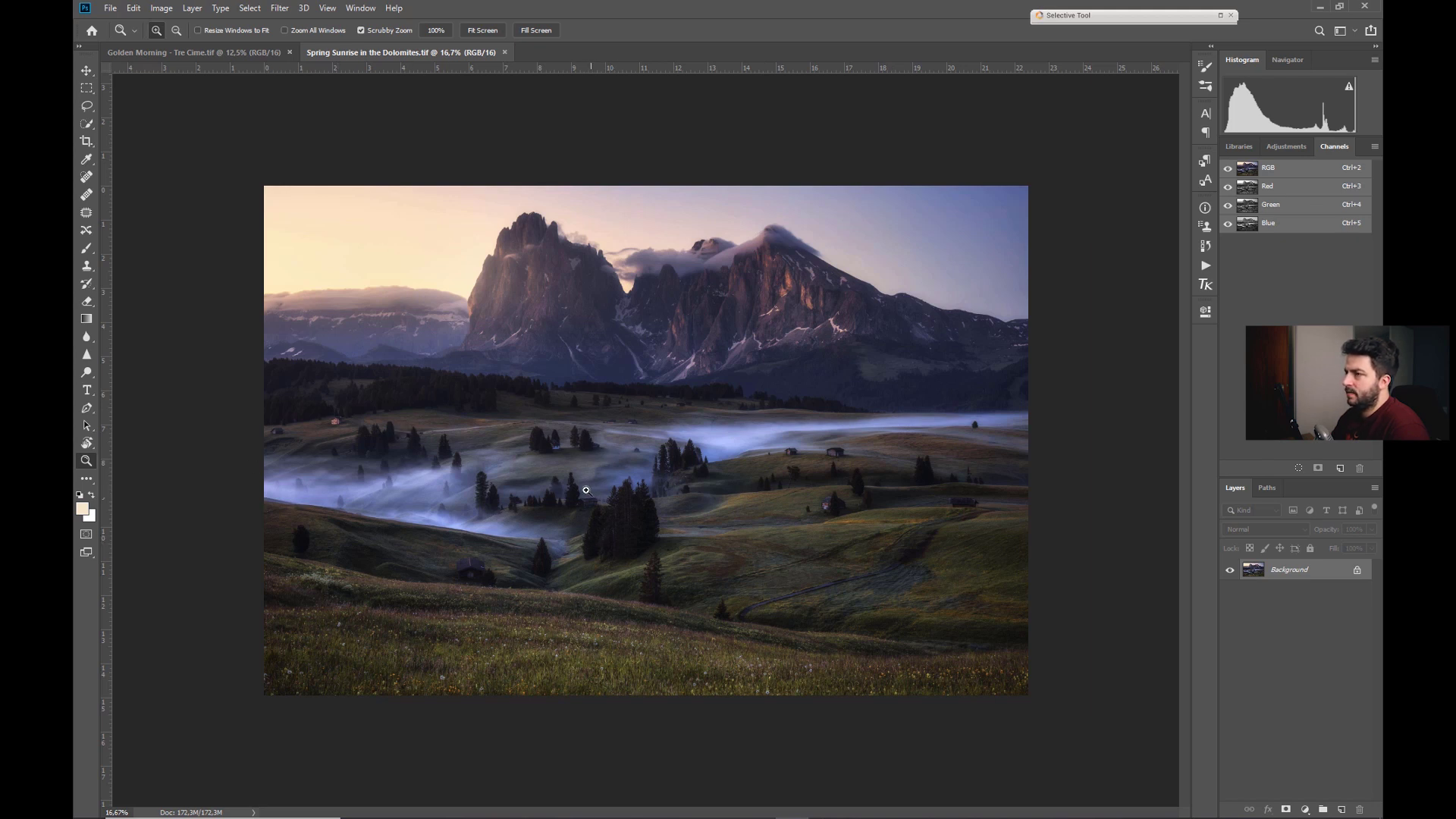
{"action": "left_click_drag", "start_coordinate": [826, 231], "coordinate": [800, 239]}
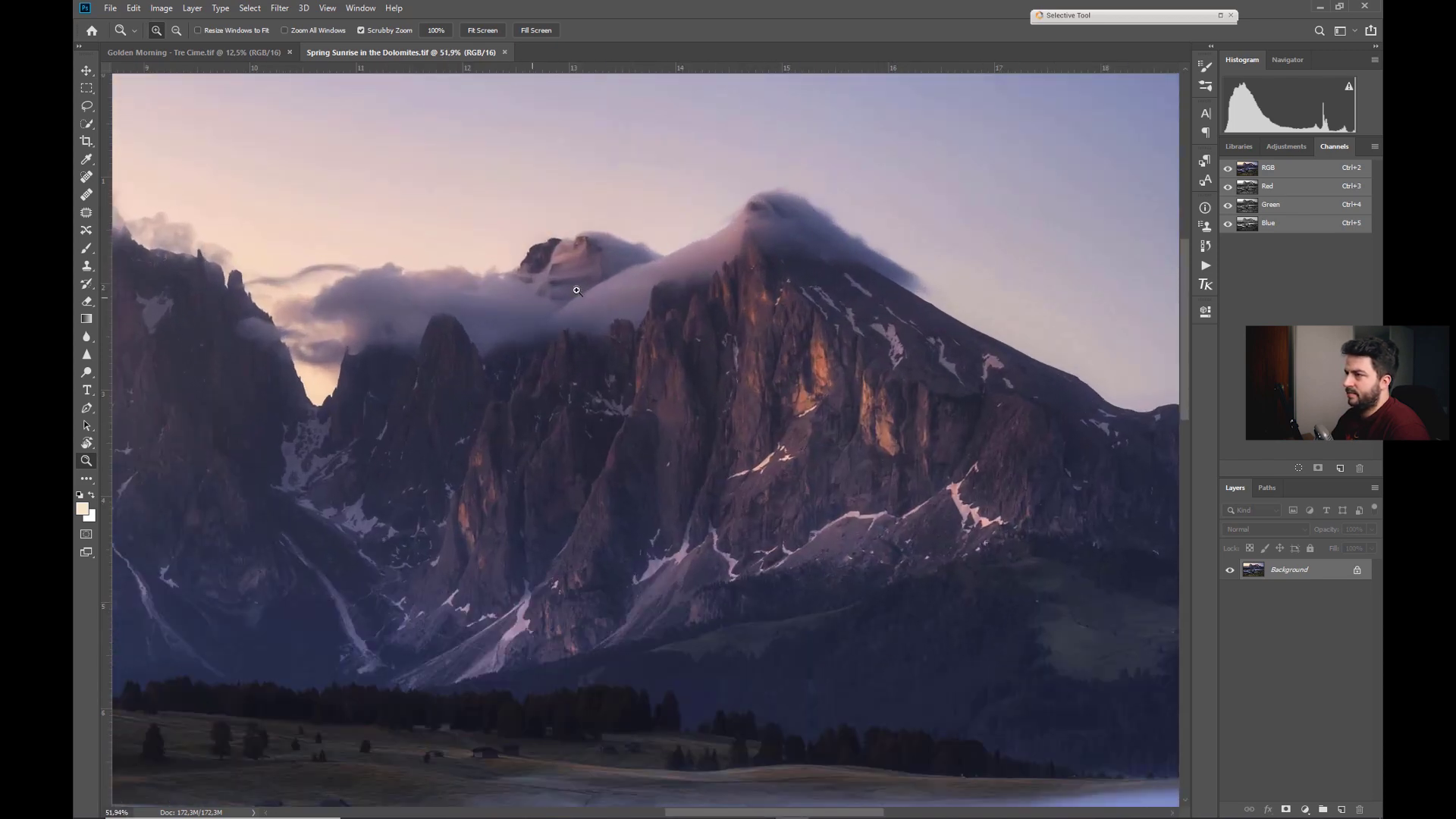
{"action": "left_click_drag", "start_coordinate": [746, 219], "coordinate": [802, 221]}
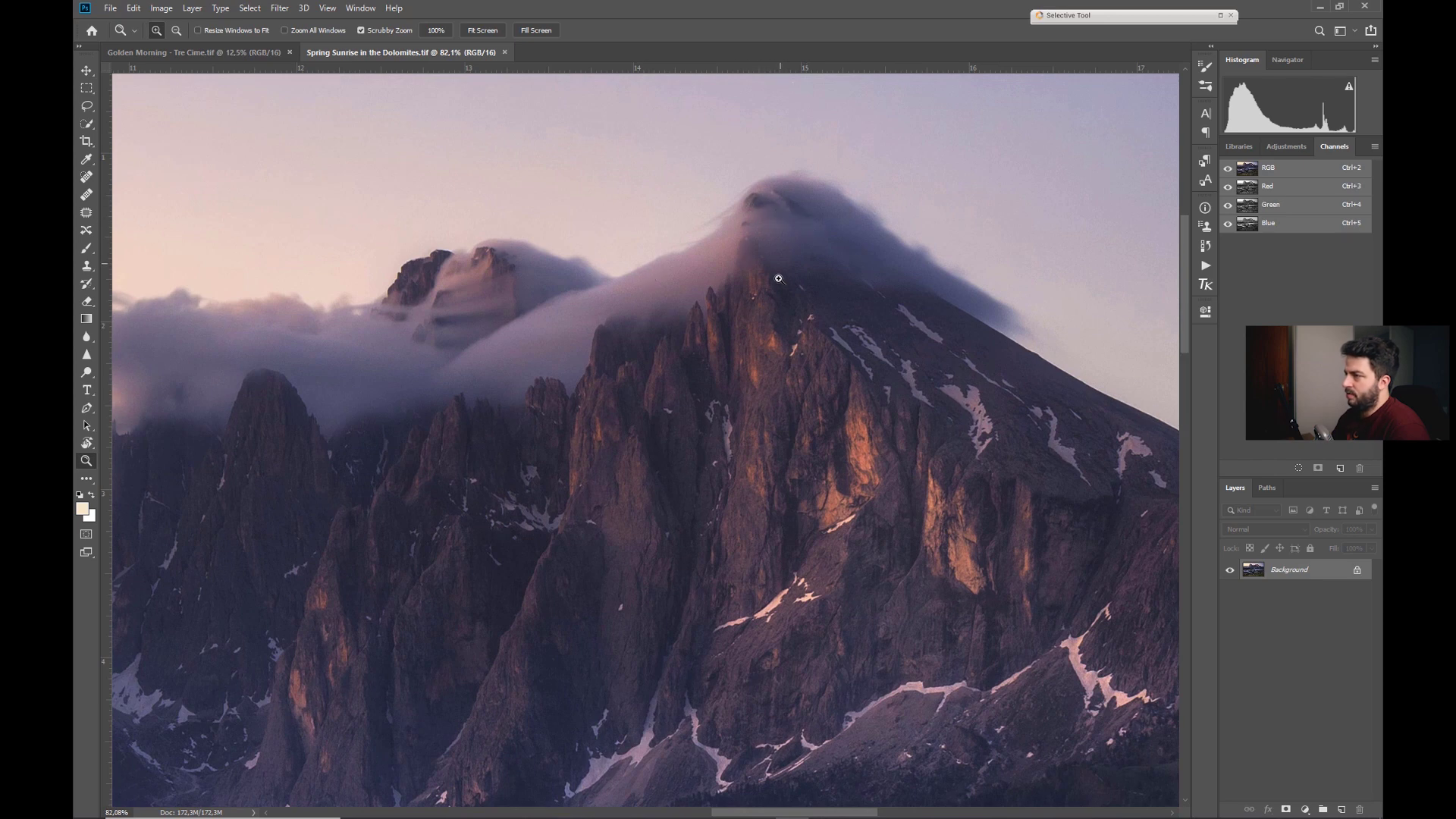
{"action": "left_click_drag", "start_coordinate": [735, 281], "coordinate": [594, 314]}
{"action": "left_click", "coordinate": [606, 310]}
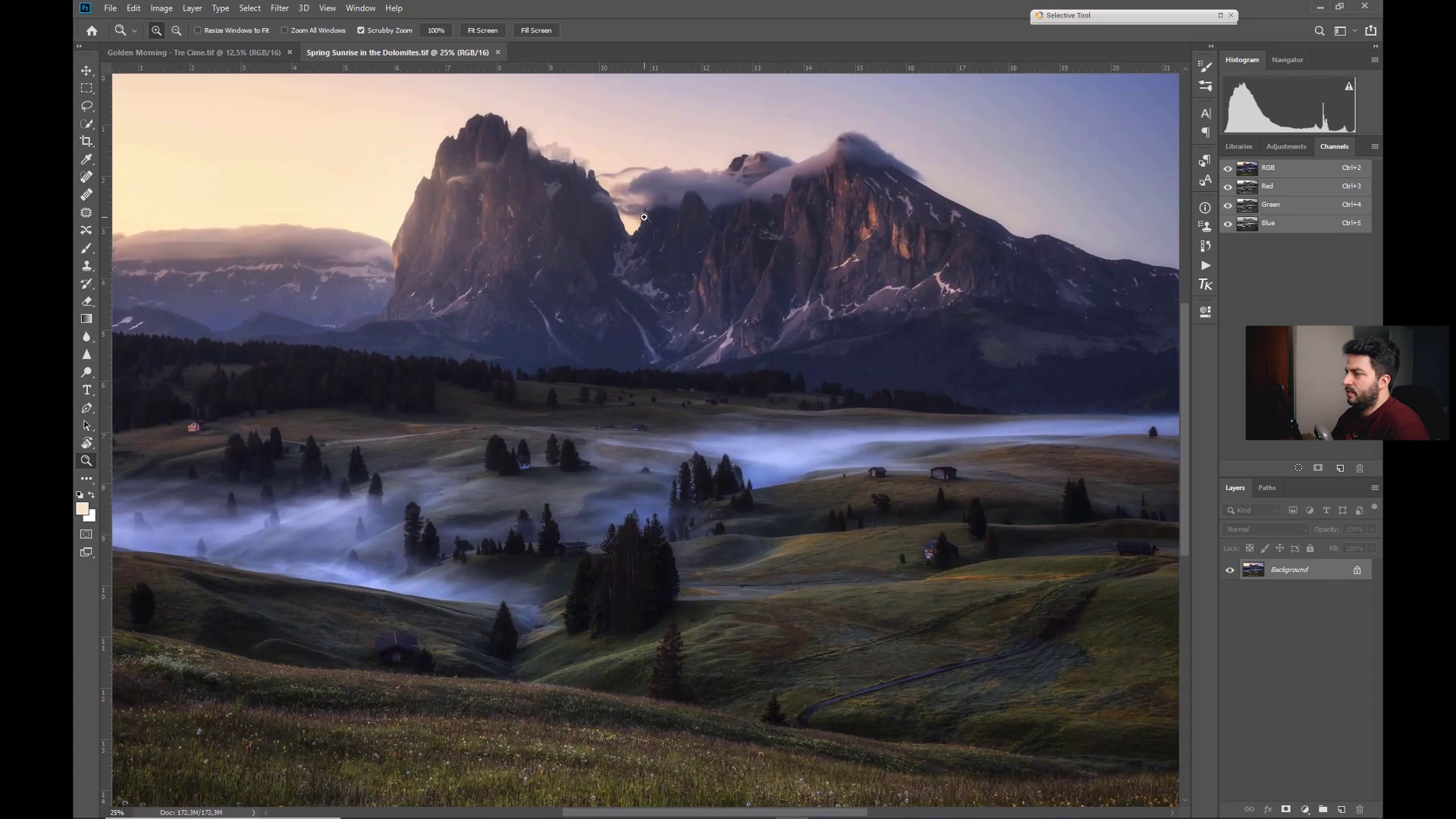
{"action": "left_click_drag", "start_coordinate": [643, 427], "coordinate": [671, 438]}
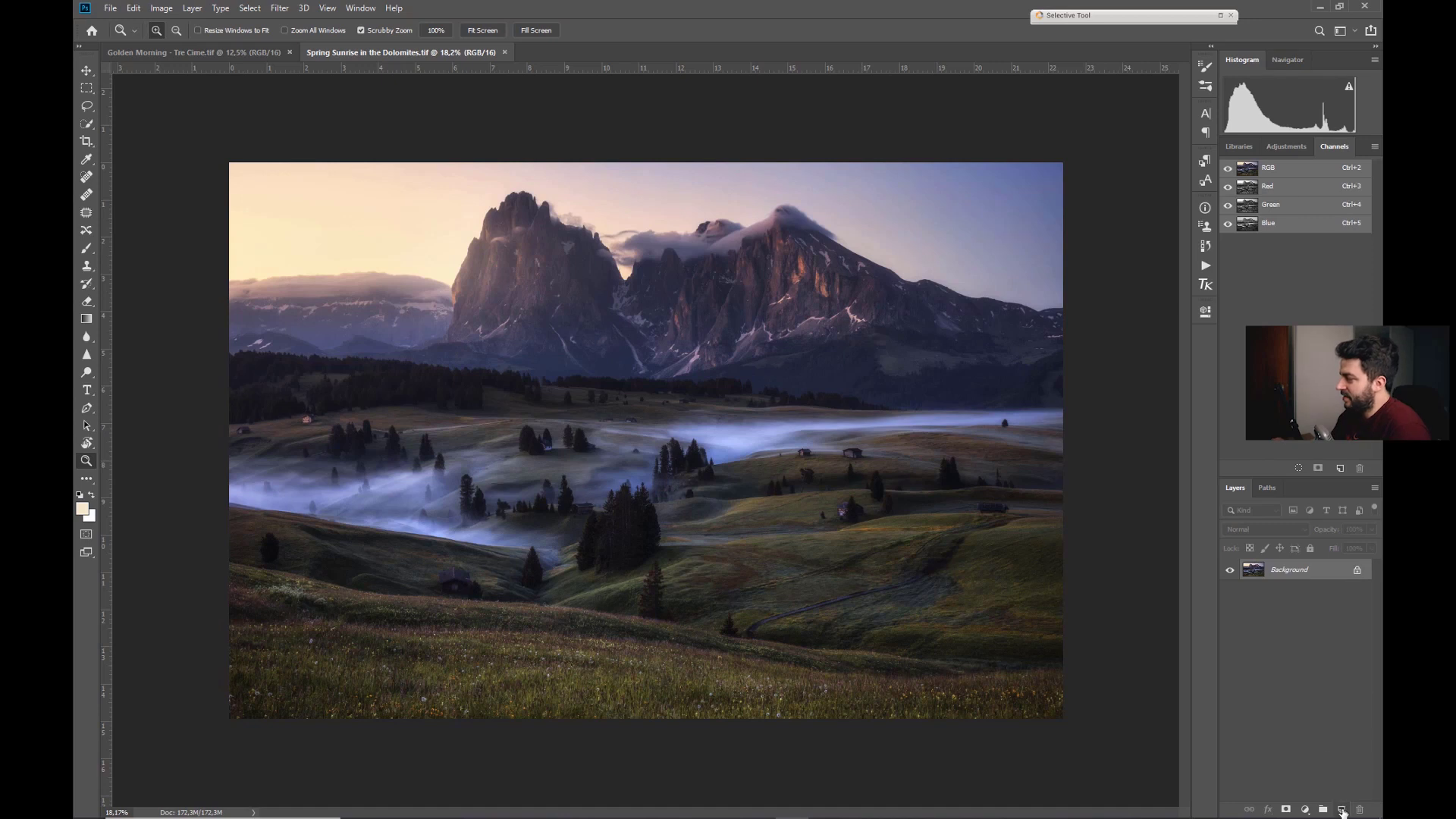
- Add a new empty layer above the background and set its blend mode to Soft Light
{"action": "left_click", "coordinate": [1341, 810]}
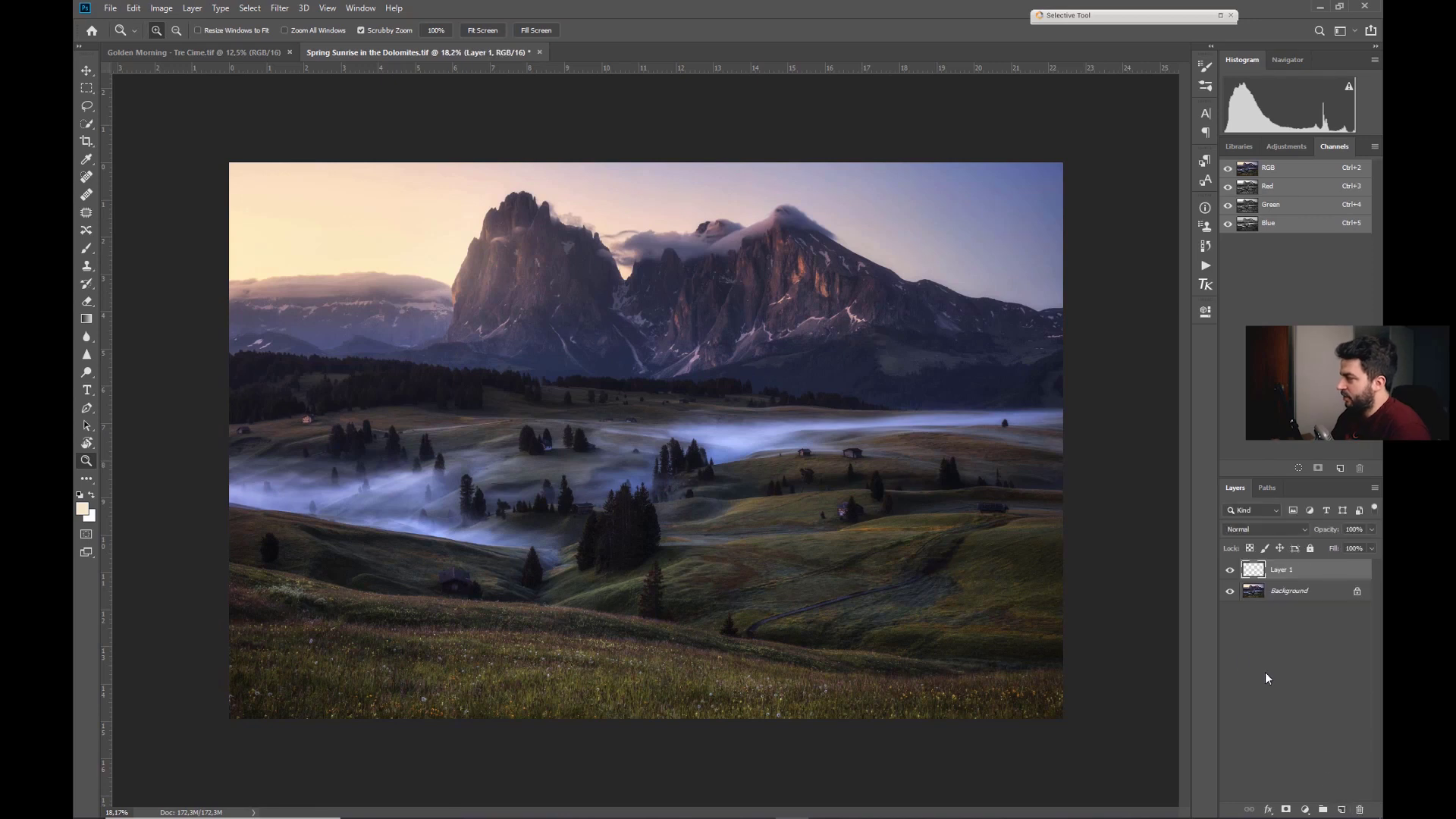
{"action": "left_click", "coordinate": [1263, 531]}
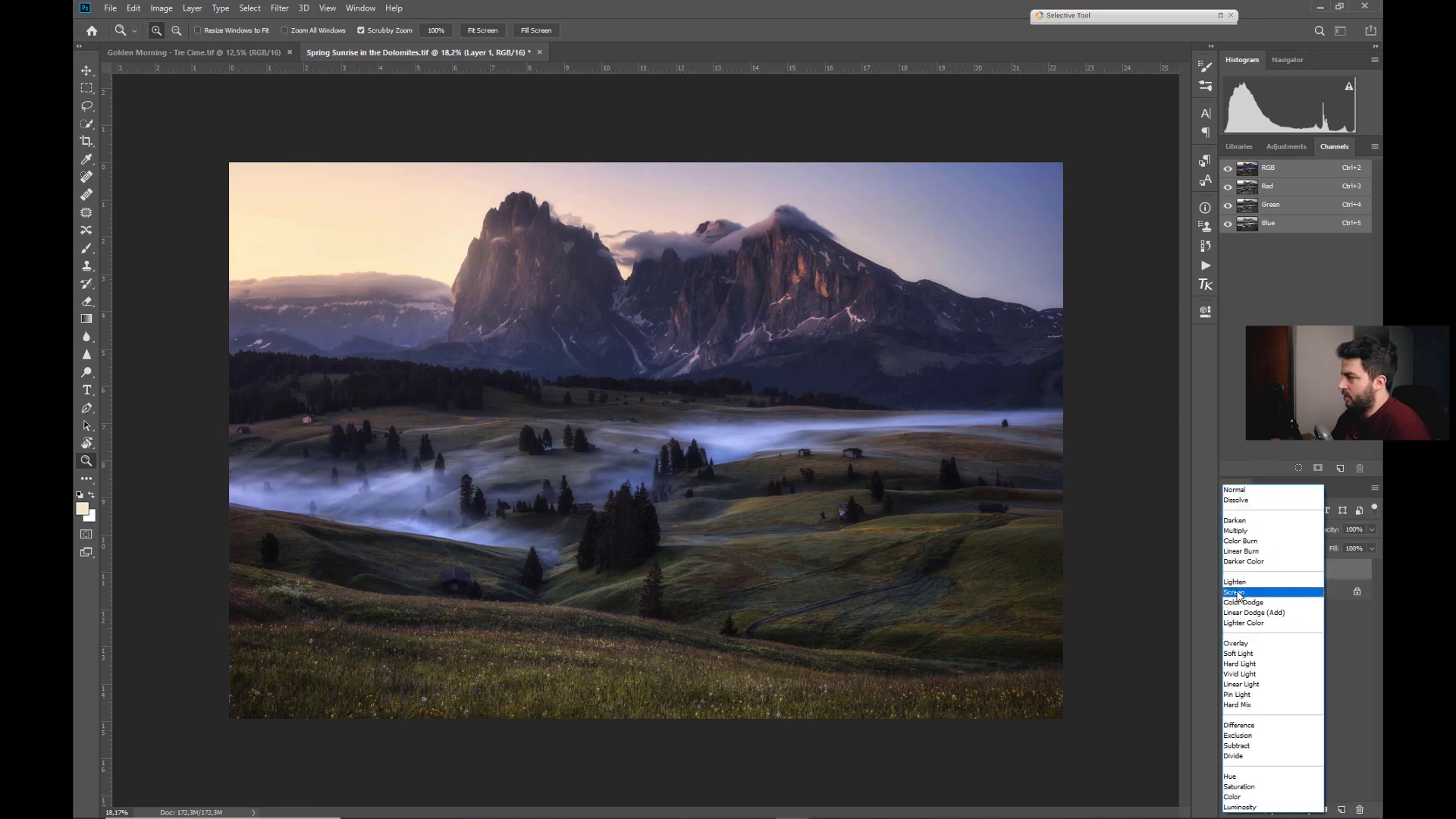
{"action": "left_click", "coordinate": [1244, 657]}
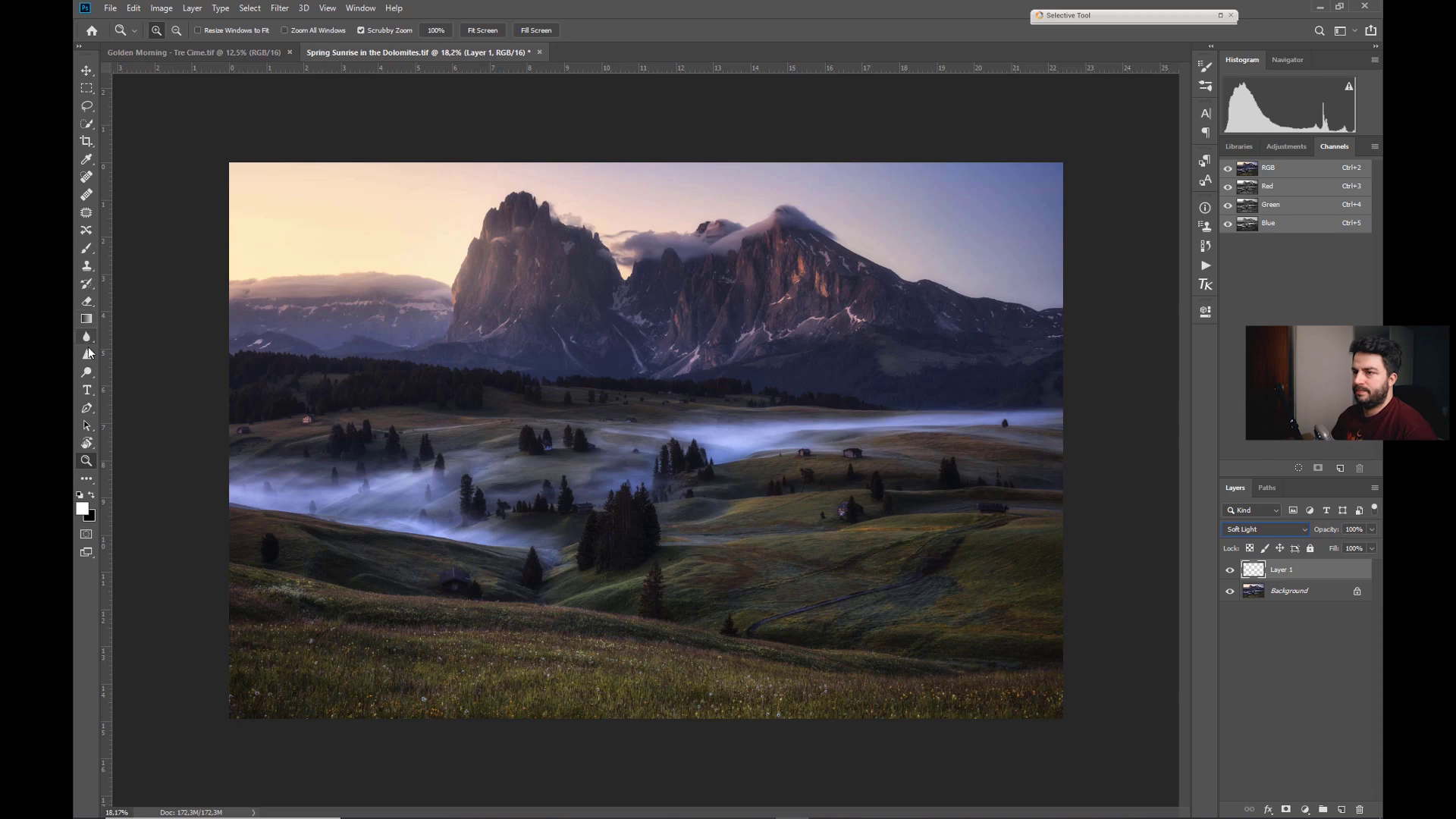
- Paint white highlights over the grassy slopes in the middle and foreground with a brush at 33% opacity
{"action": "left_click", "coordinate": [86, 248]}
{"action": "key", "text": "3"}
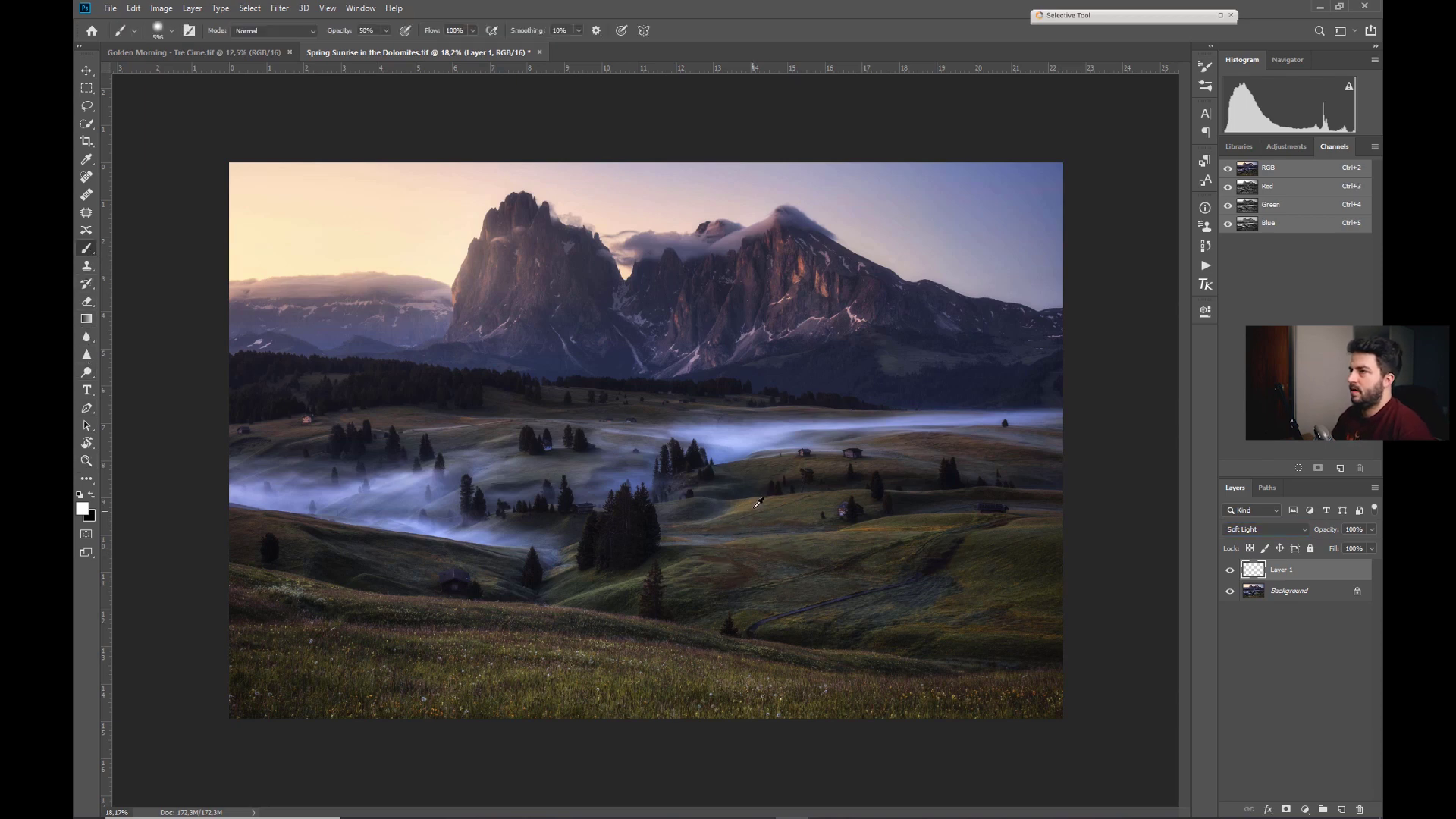
{"action": "left_click_drag", "start_coordinate": [754, 509], "coordinate": [743, 510]}
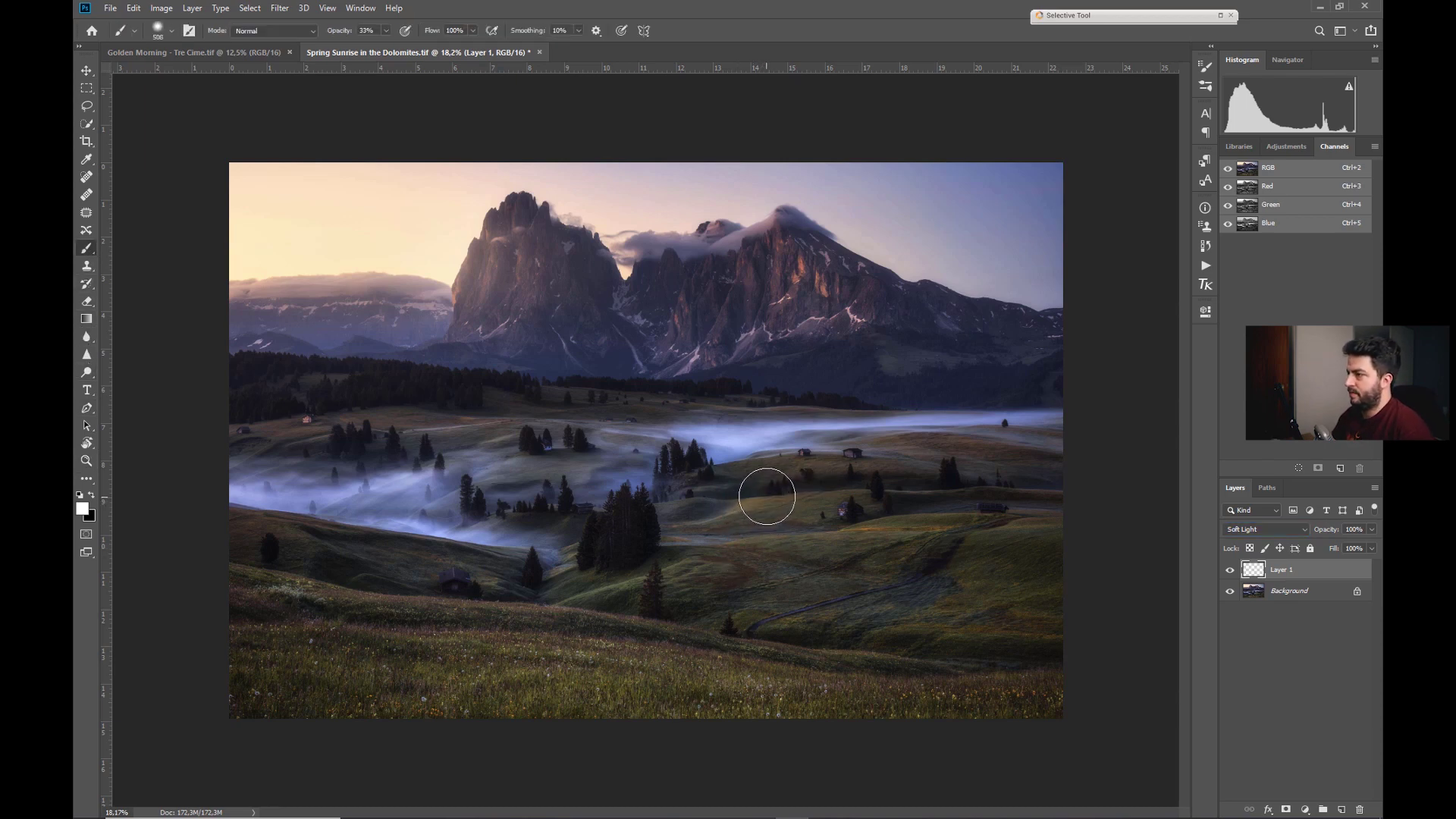
{"action": "left_click_drag", "start_coordinate": [864, 542], "coordinate": [829, 543]}
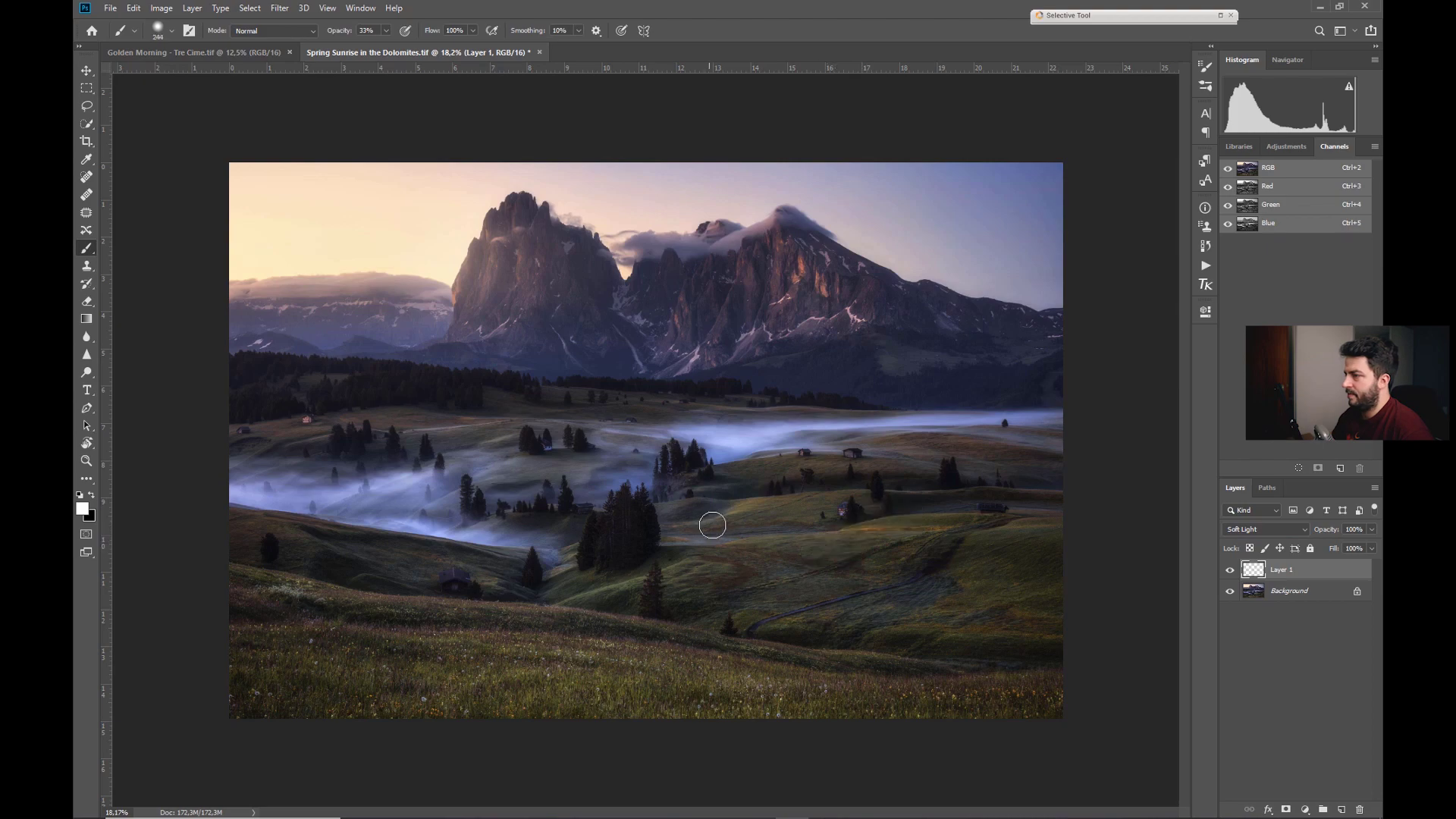
{"action": "key", "text": "z"}
{"action": "left_click_drag", "start_coordinate": [782, 513], "coordinate": [870, 455]}
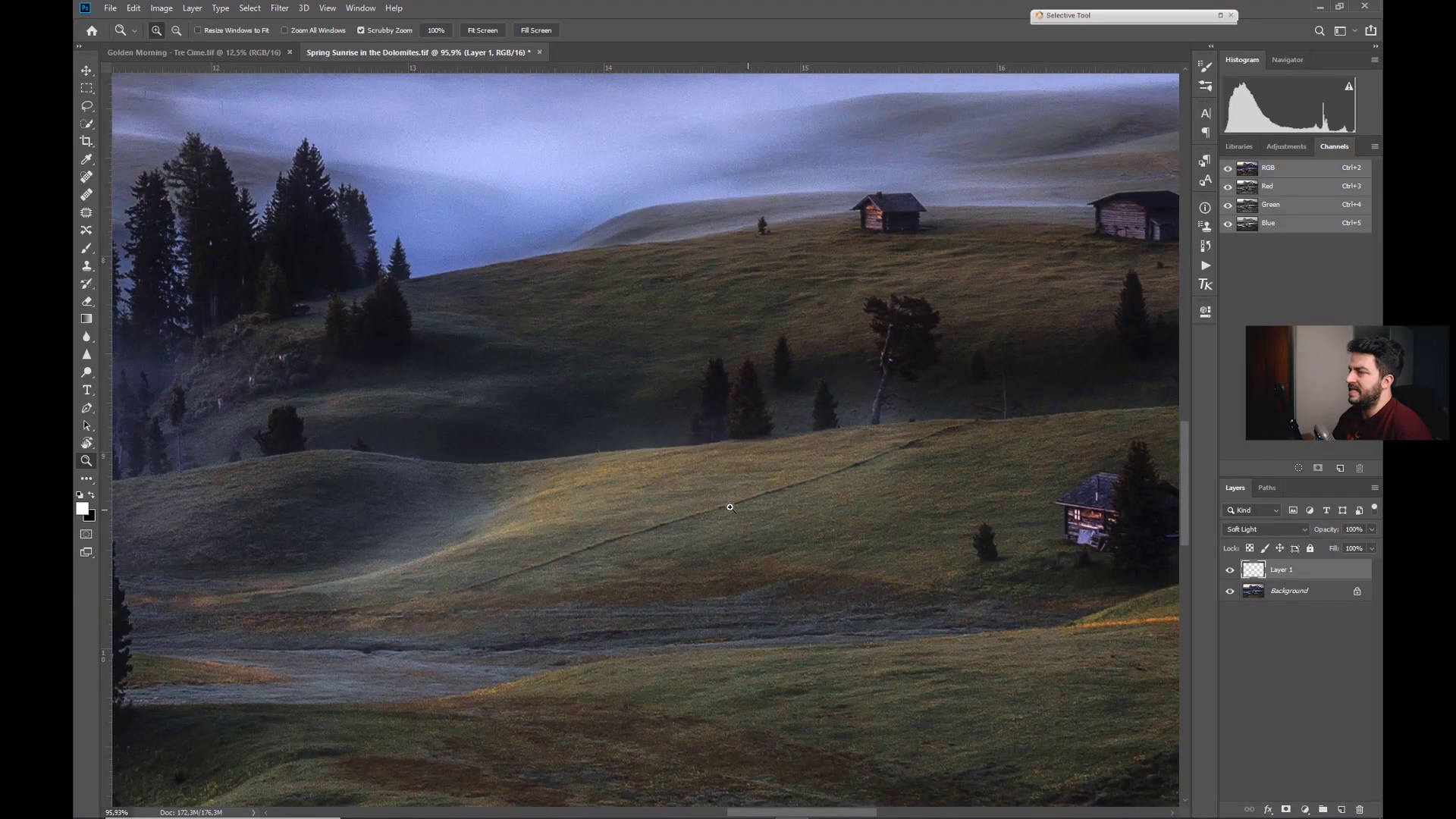
{"action": "key", "text": "ctrl+0"}
{"action": "left_click_drag", "start_coordinate": [770, 581], "coordinate": [762, 583]}
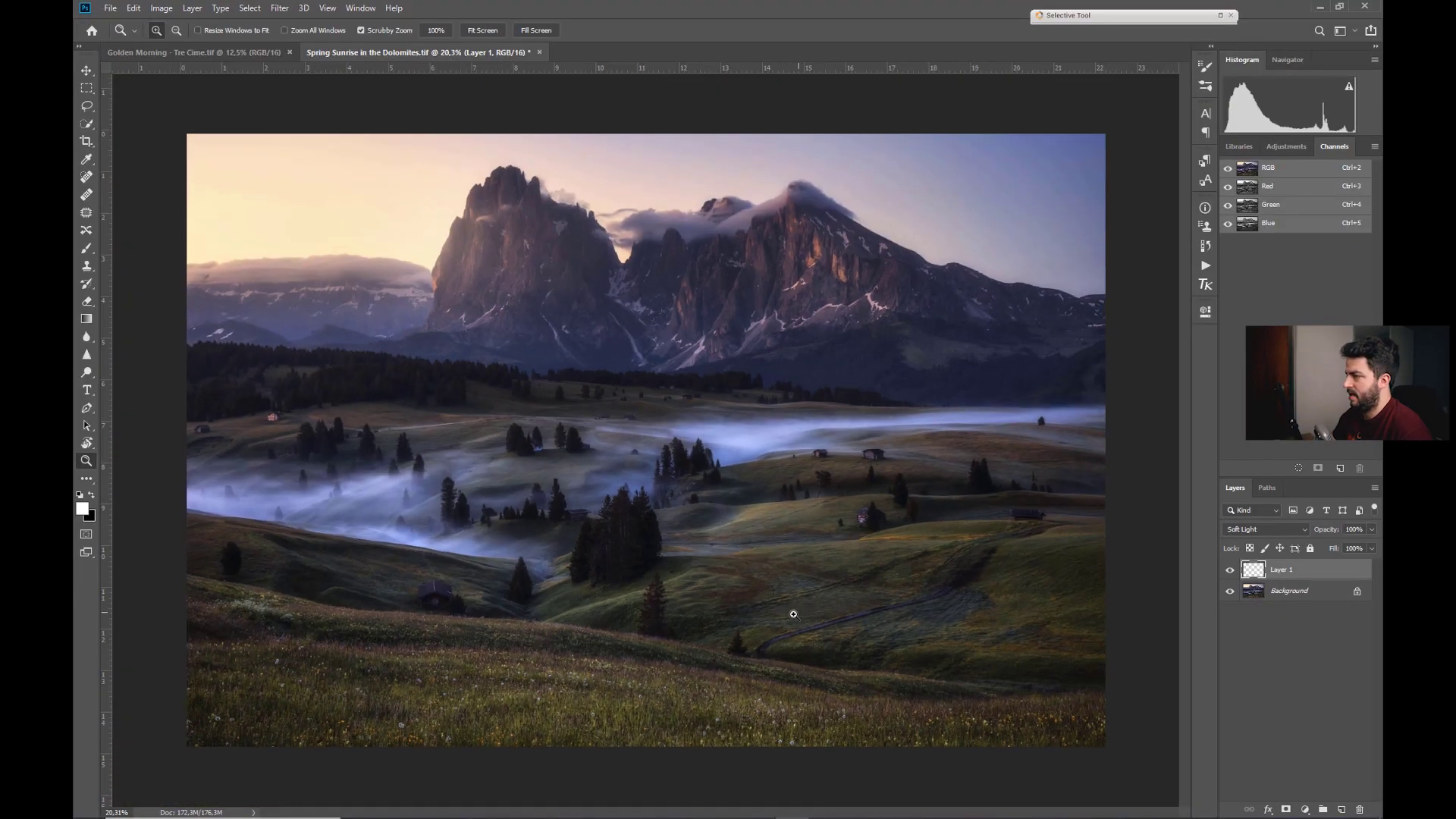
{"action": "key", "text": "b"}
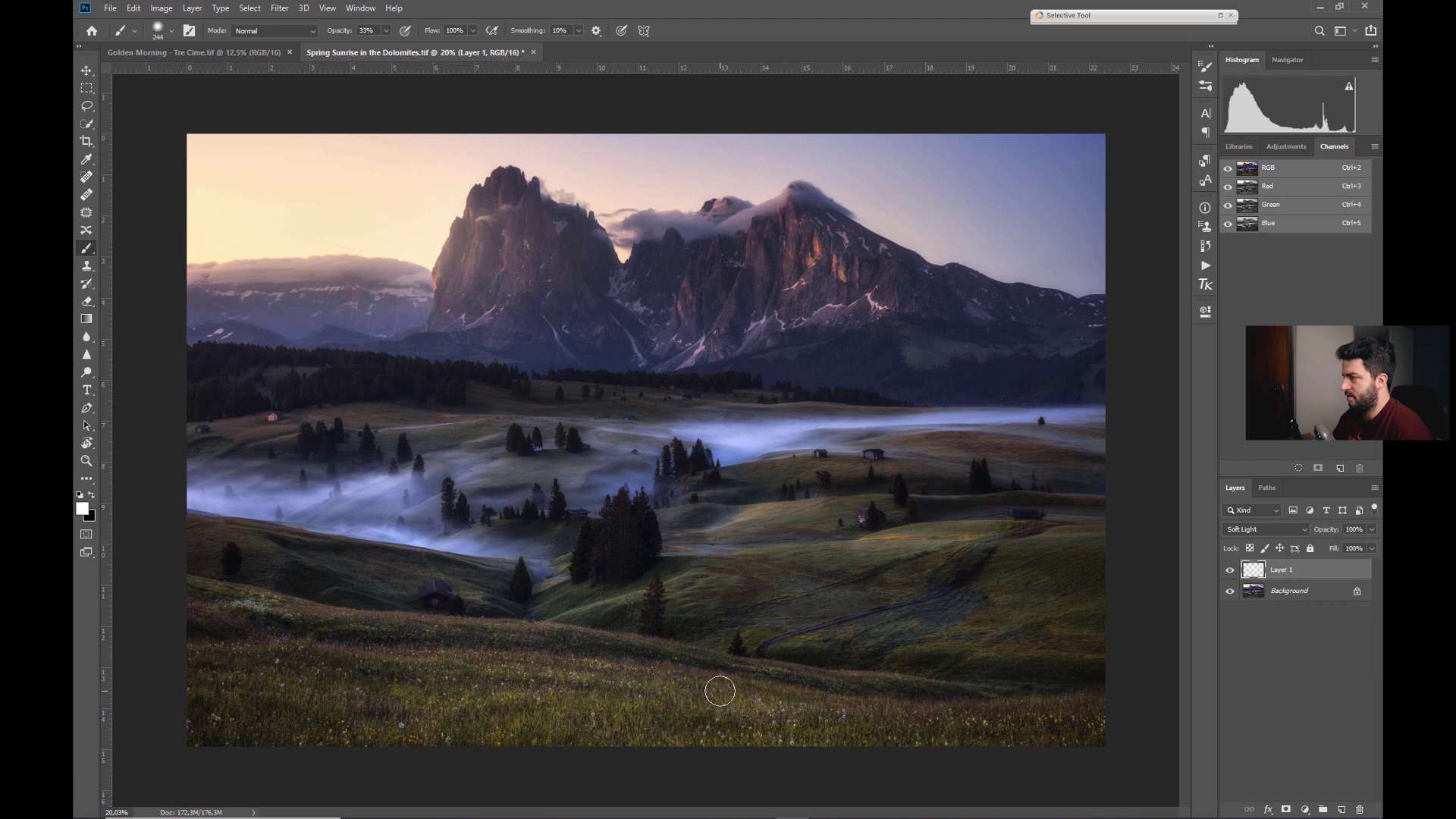
{"action": "left_click_drag", "start_coordinate": [564, 627], "coordinate": [680, 571]}
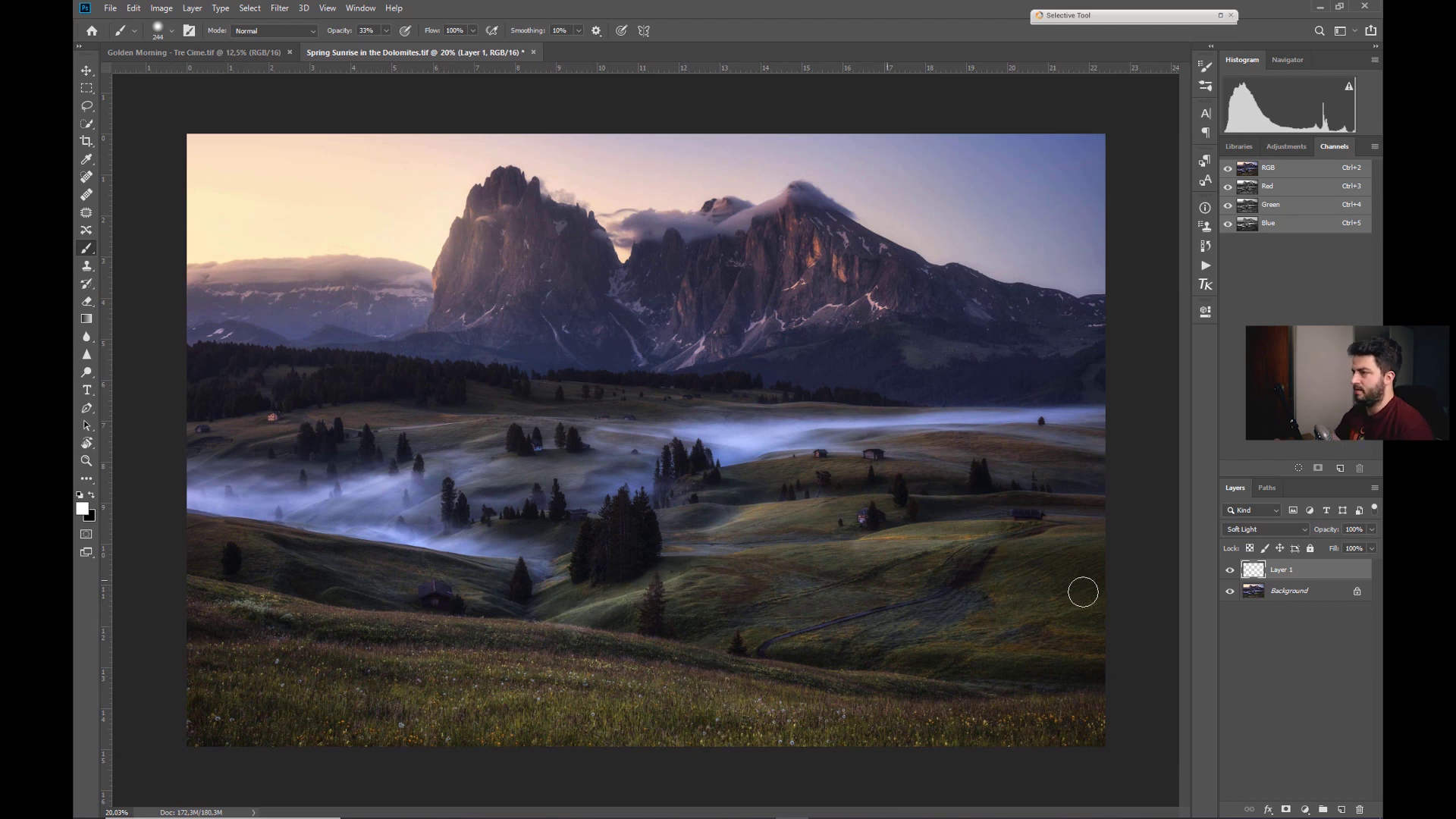
{"action": "left_click_drag", "start_coordinate": [1082, 592], "coordinate": [963, 662]}
- Reduce the painted layer's opacity to 47% and compare the photo with the layer hidden and shown
{"action": "left_click_drag", "start_coordinate": [1326, 531], "coordinate": [1307, 534]}
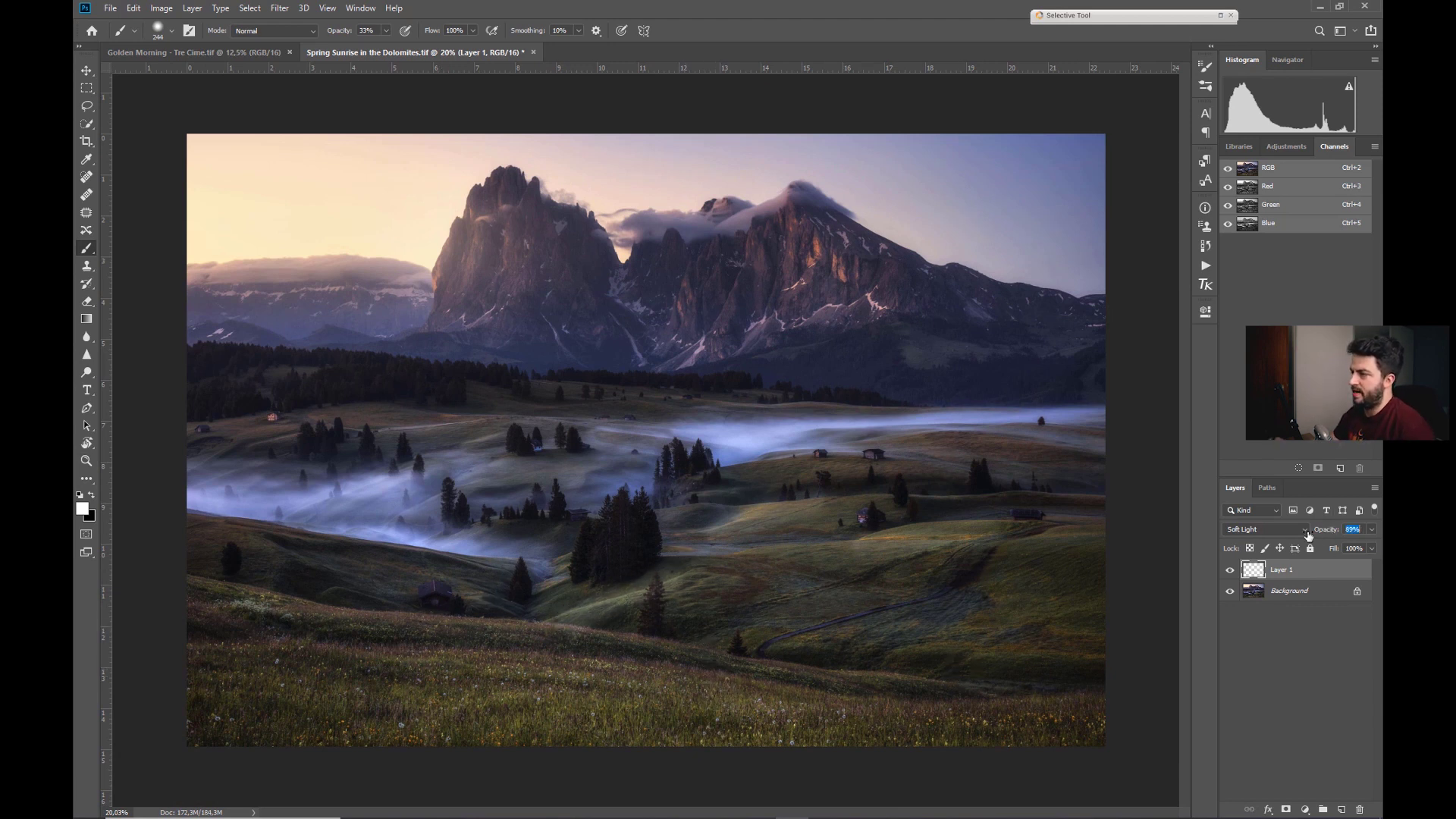
{"action": "type", "text": "36"}
{"action": "key", "text": "Return"}
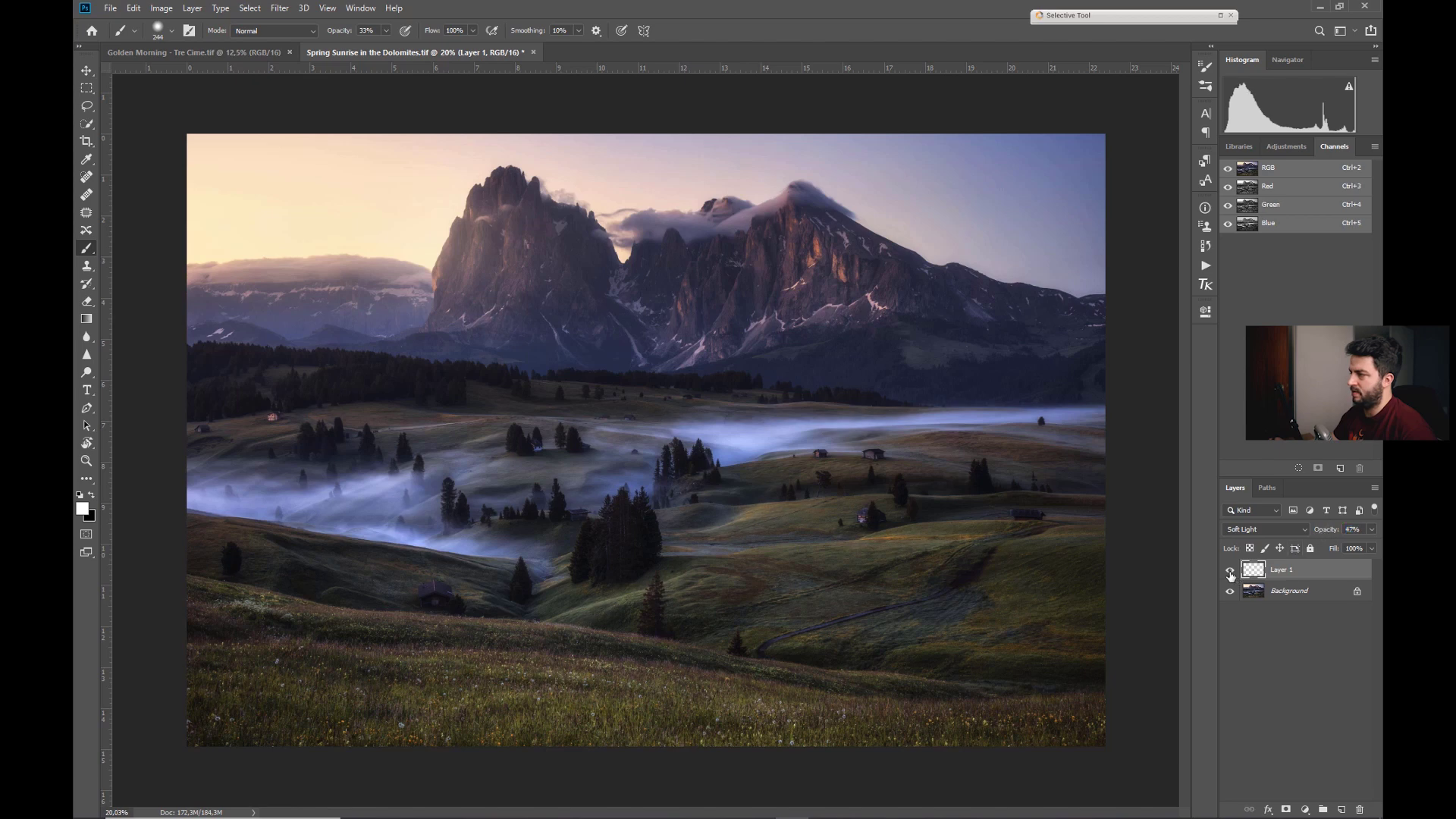
{"action": "left_click", "coordinate": [1230, 573]}
{"action": "left_click", "coordinate": [1230, 573]}
{"action": "left_click", "coordinate": [1230, 573]}
{"action": "left_click", "coordinate": [1230, 573]}
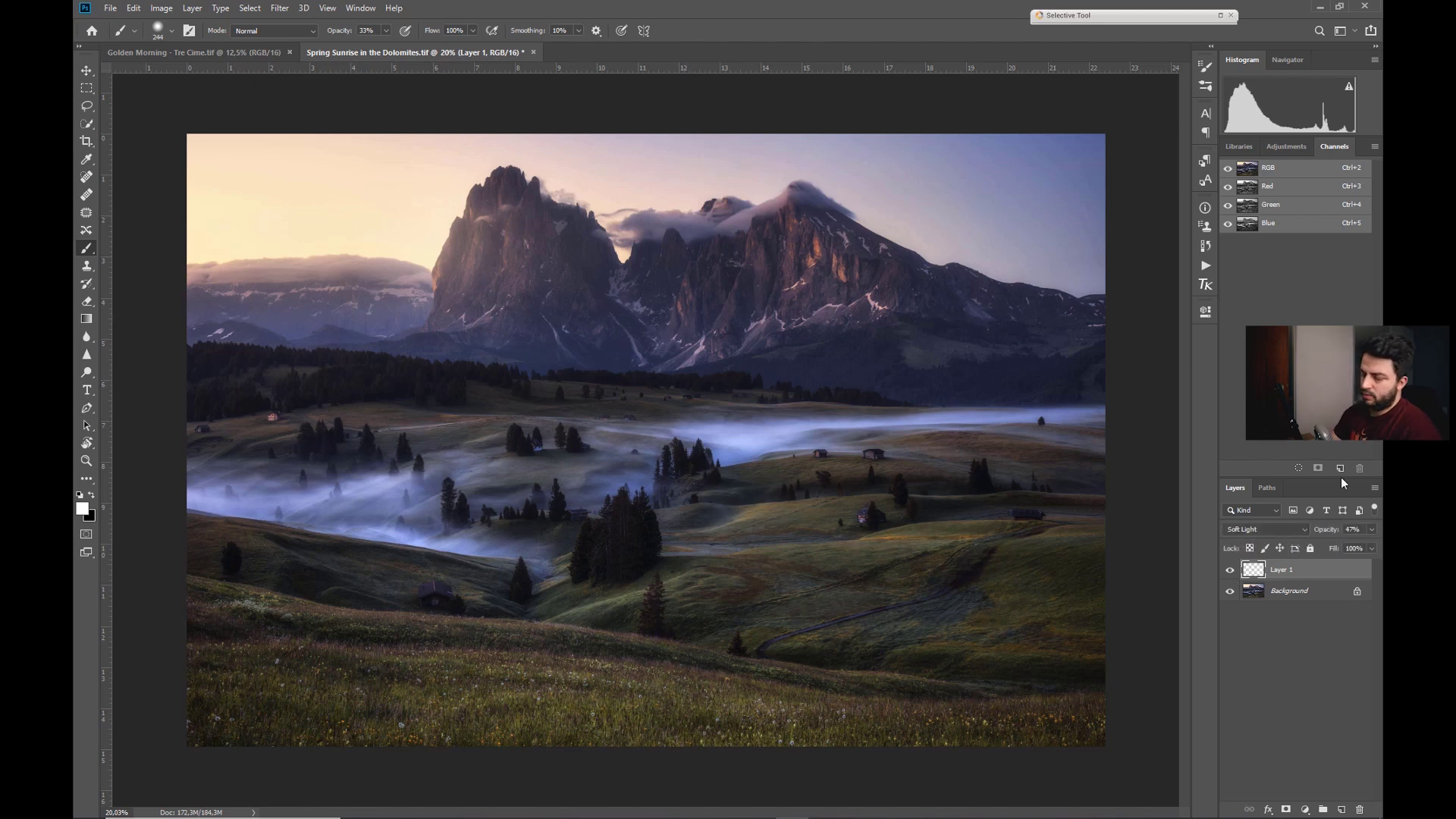
- Delete the white-painted layer and add a new empty layer with the Soft Light blend mode
{"action": "key", "text": "Delete"}
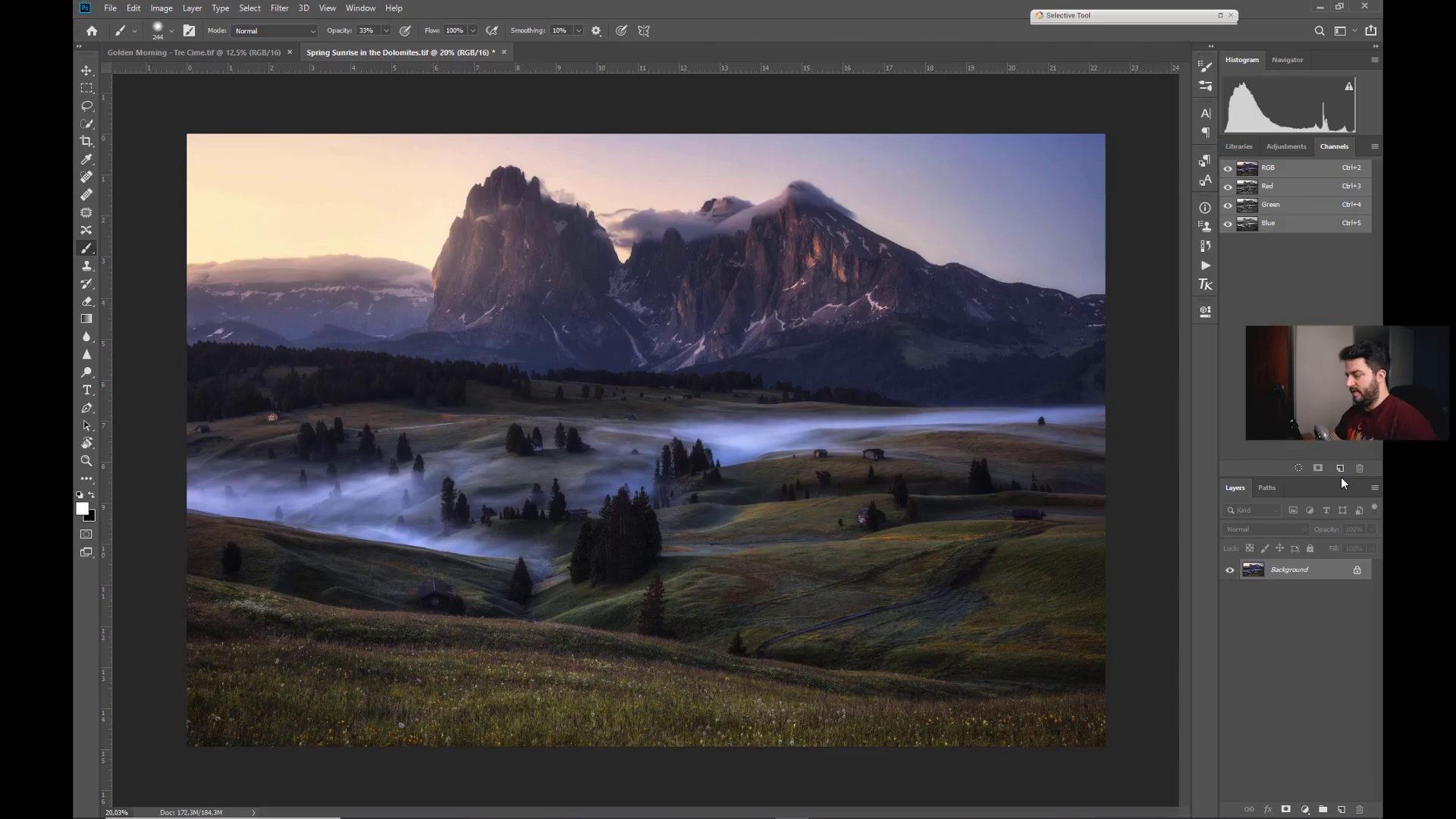
{"action": "left_click", "coordinate": [1341, 808]}
{"action": "left_click", "coordinate": [1256, 530]}
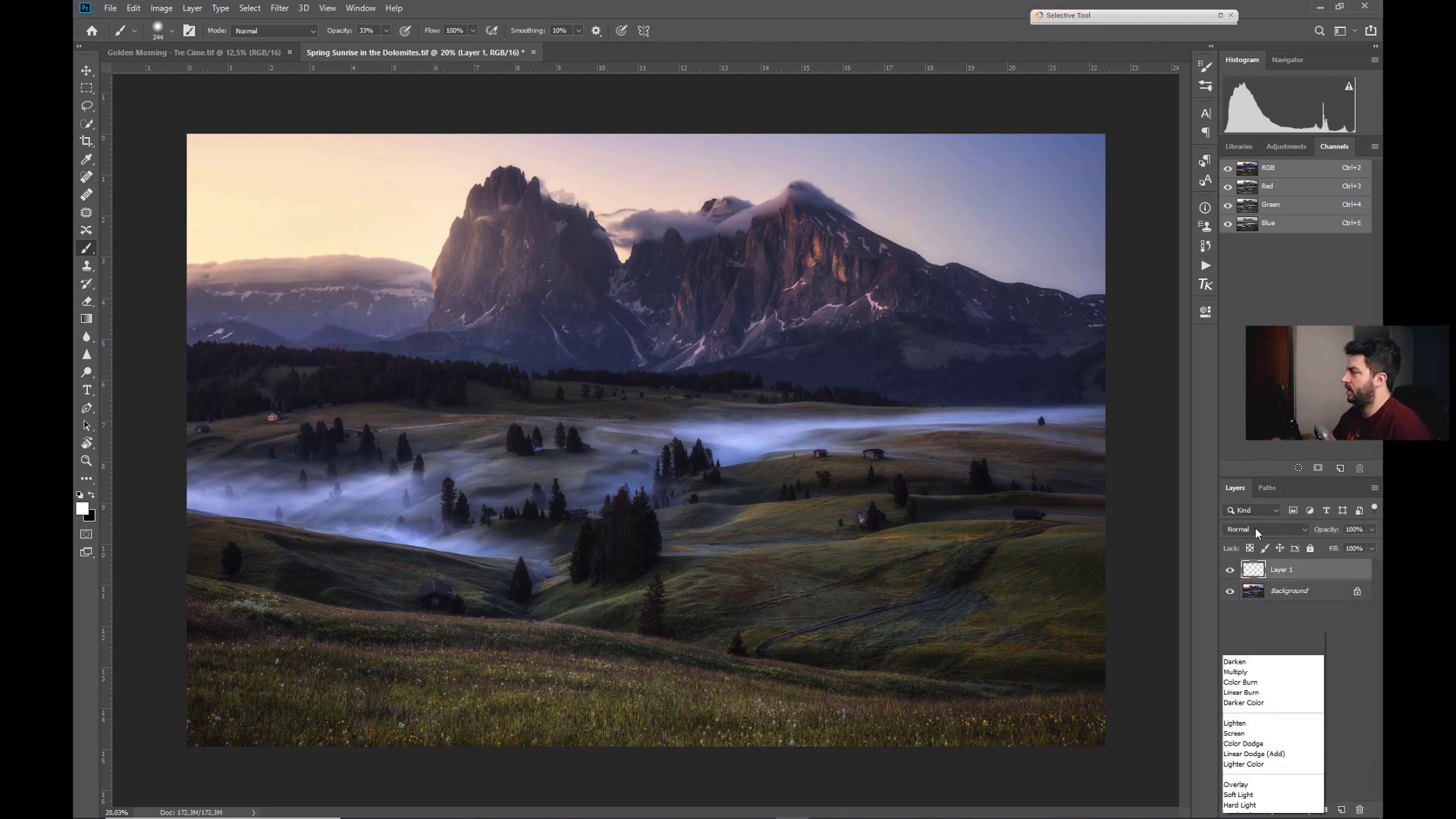
{"action": "left_click", "coordinate": [1243, 652]}
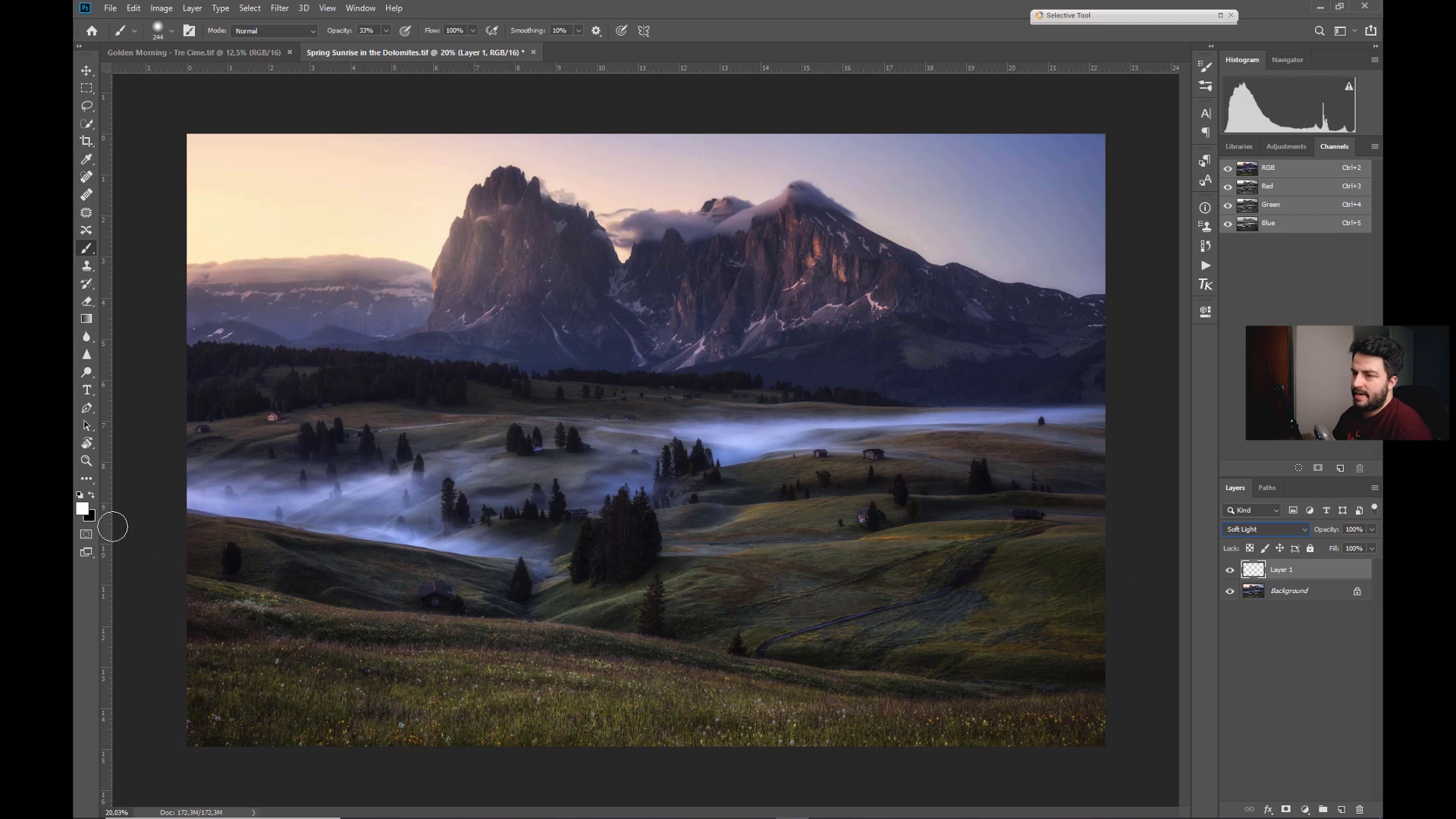
- Sample the warm tone of the lit grass slope as foreground colour and lighten it to pale yellow fae6af
{"action": "left_click", "coordinate": [82, 508]}
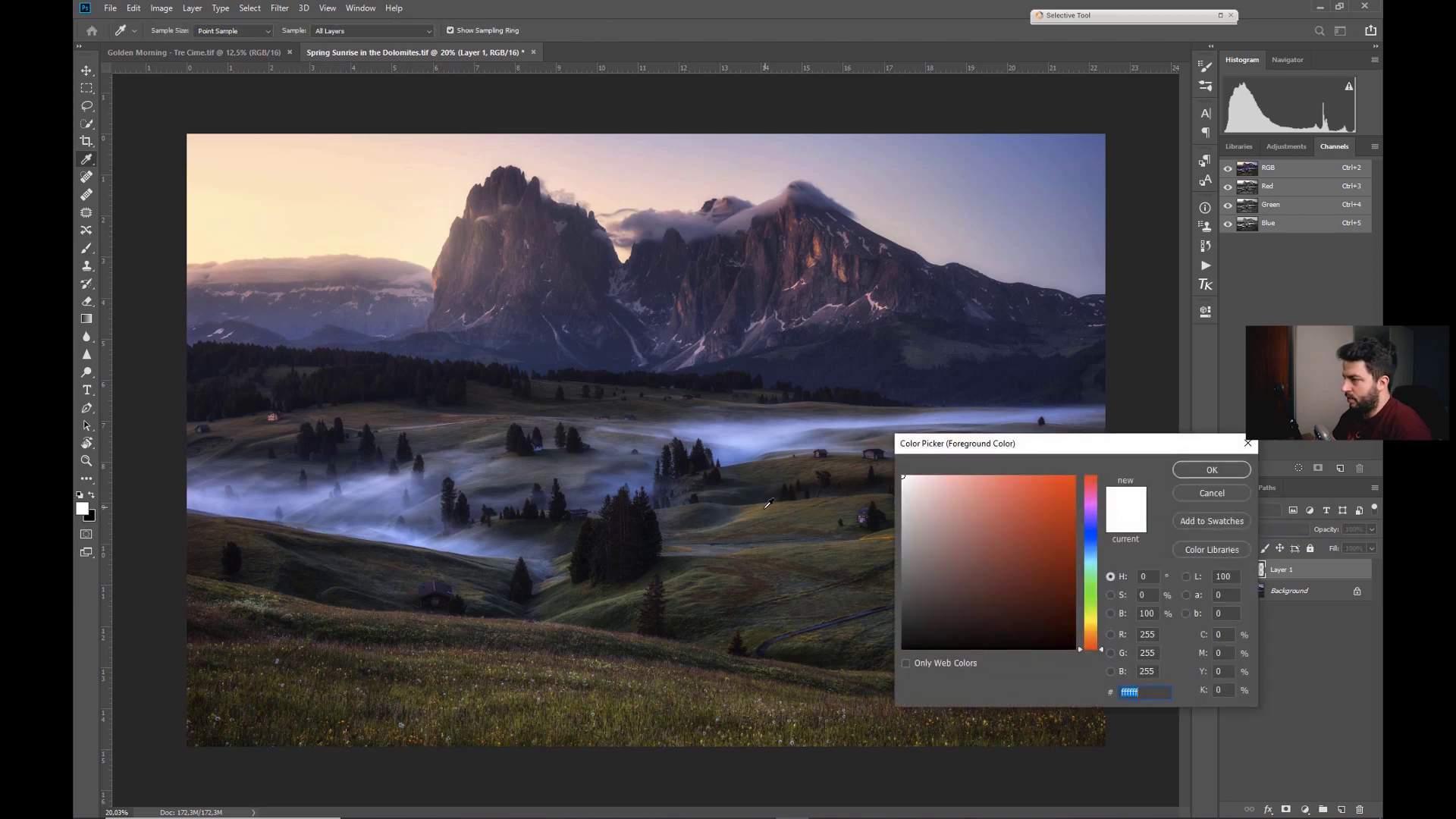
{"action": "left_click", "coordinate": [764, 504]}
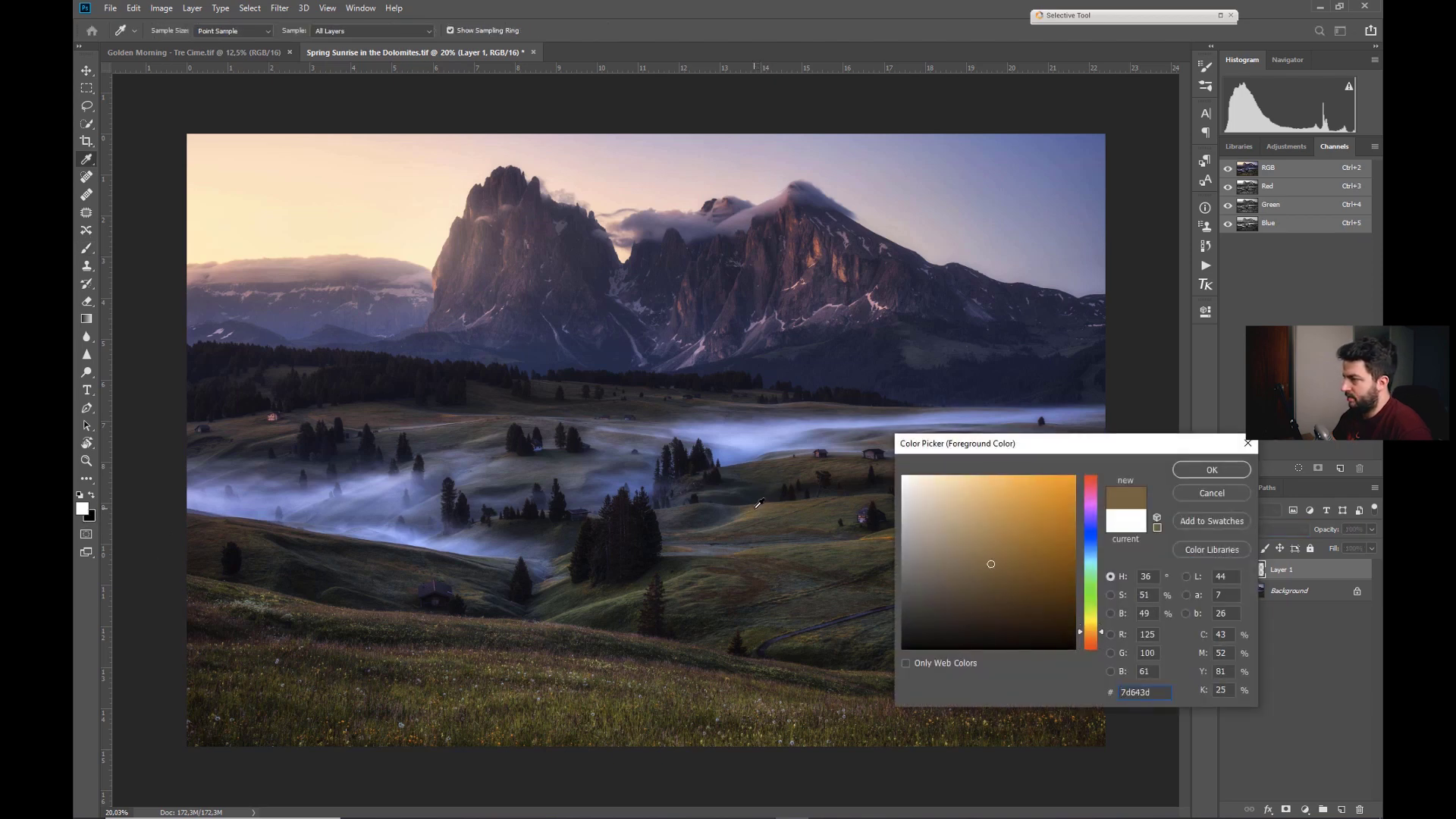
{"action": "left_click", "coordinate": [760, 505]}
{"action": "left_click", "coordinate": [757, 506]}
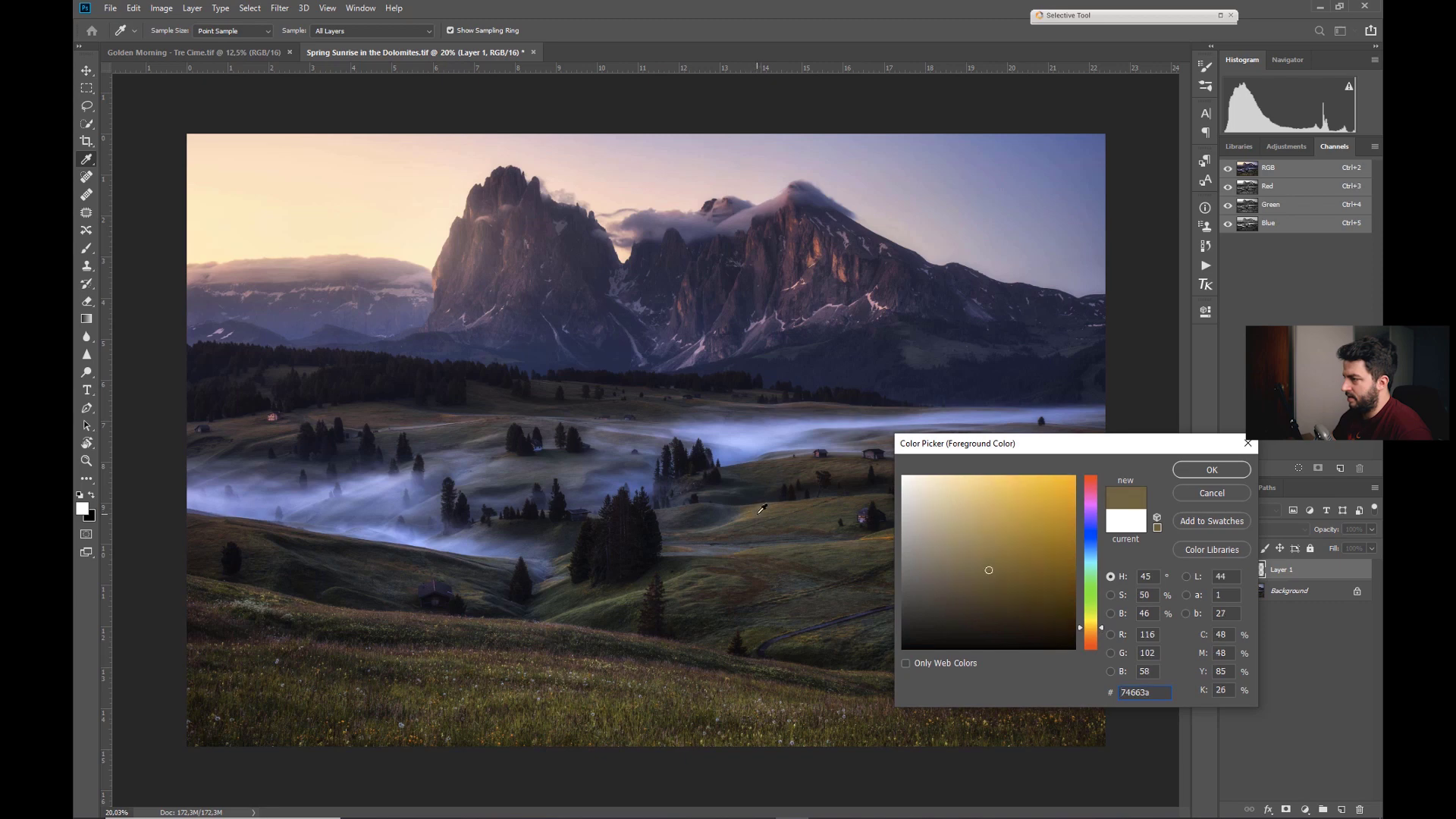
{"action": "left_click", "coordinate": [762, 505]}
{"action": "left_click", "coordinate": [865, 526]}
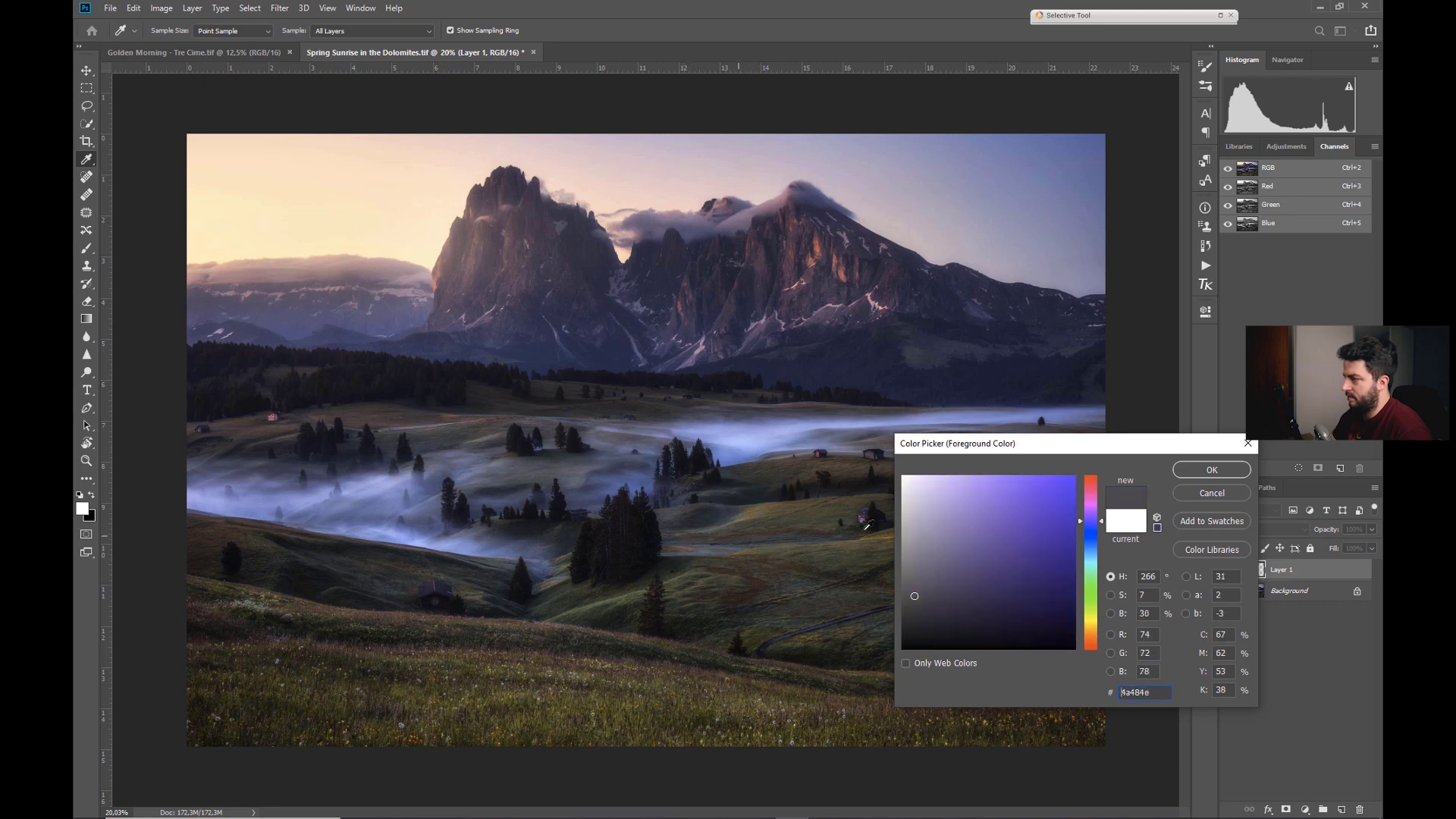
{"action": "left_click", "coordinate": [769, 515]}
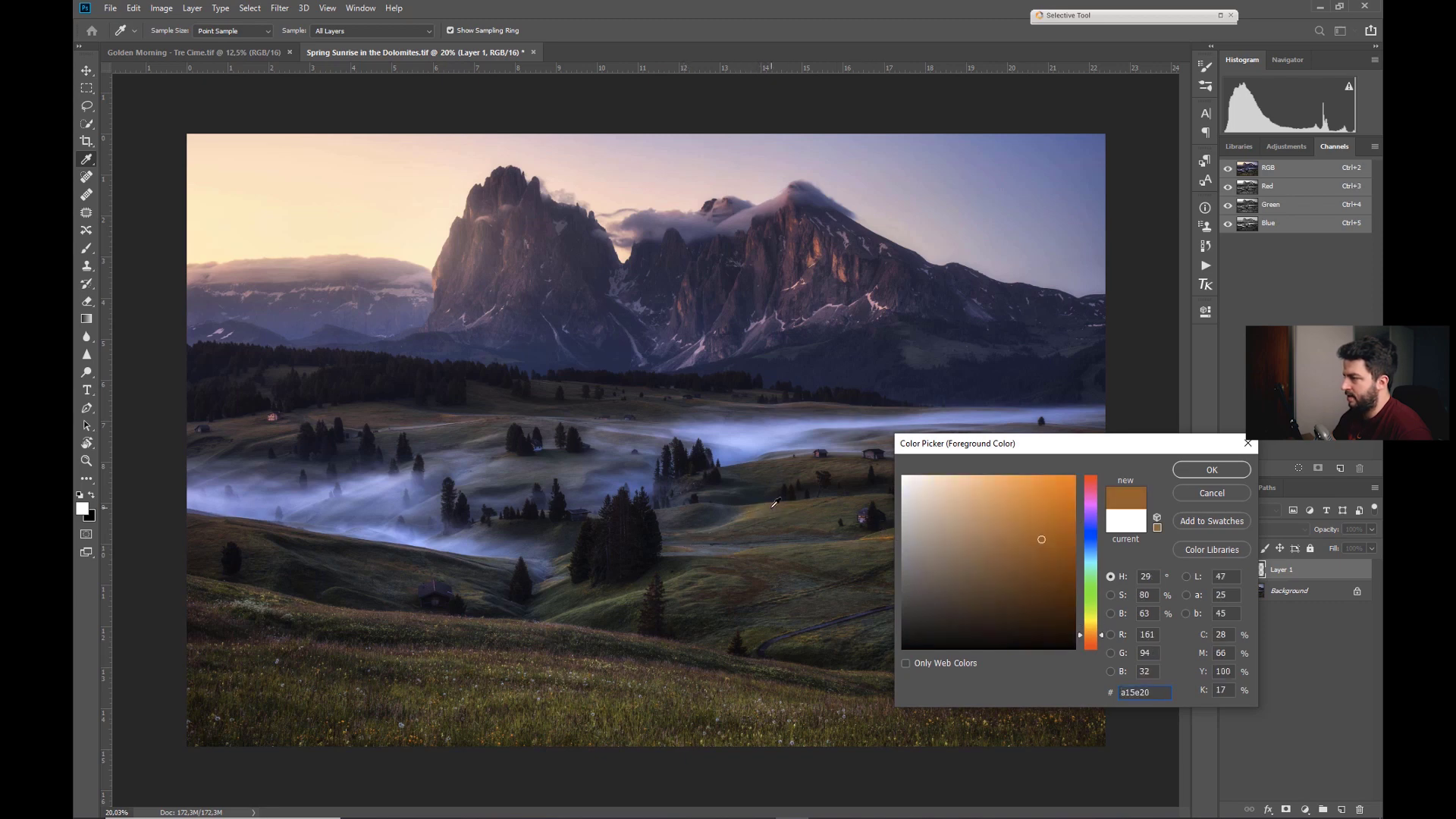
{"action": "left_click", "coordinate": [764, 508]}
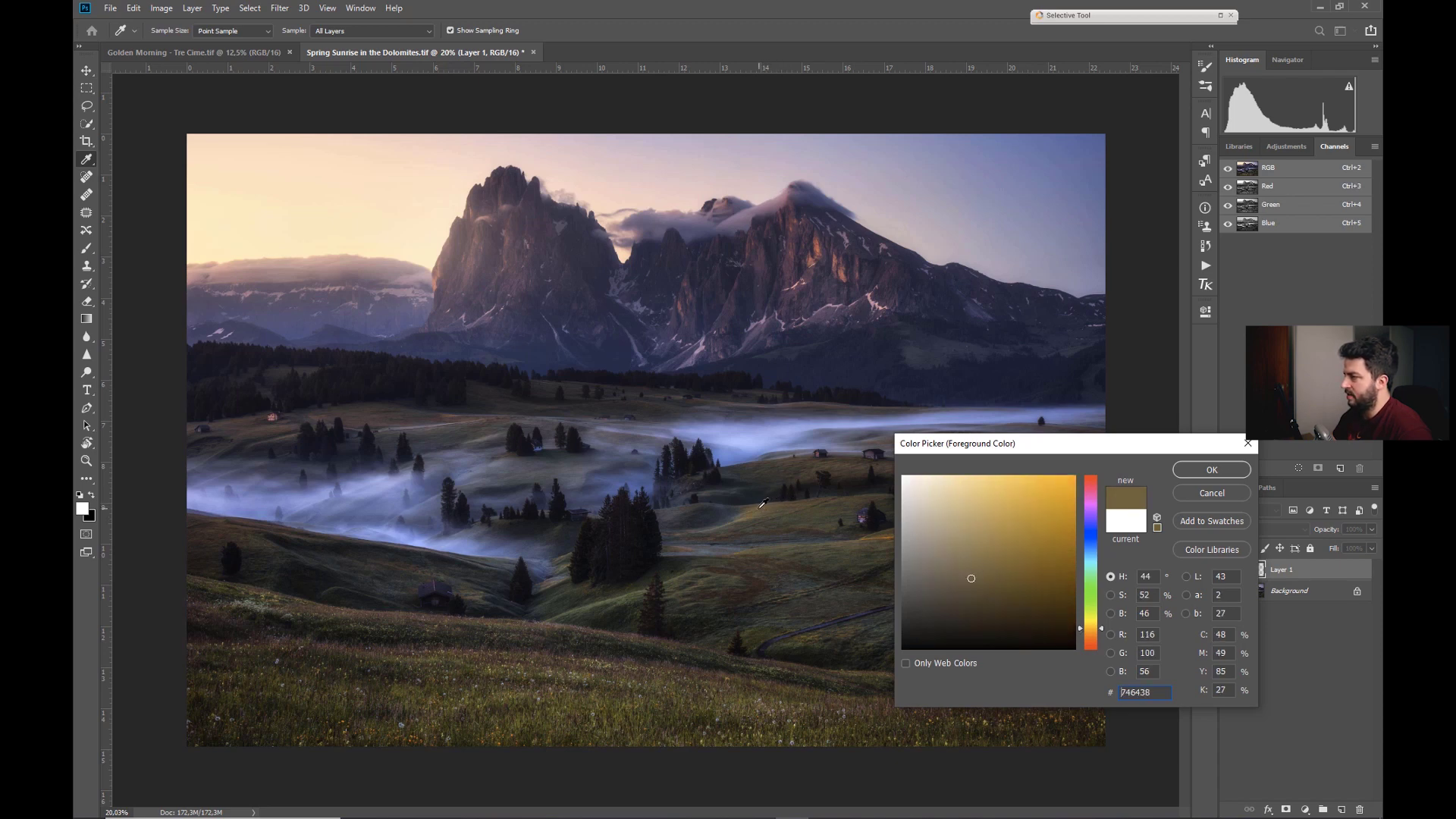
{"action": "left_click_drag", "start_coordinate": [991, 558], "coordinate": [975, 488]}
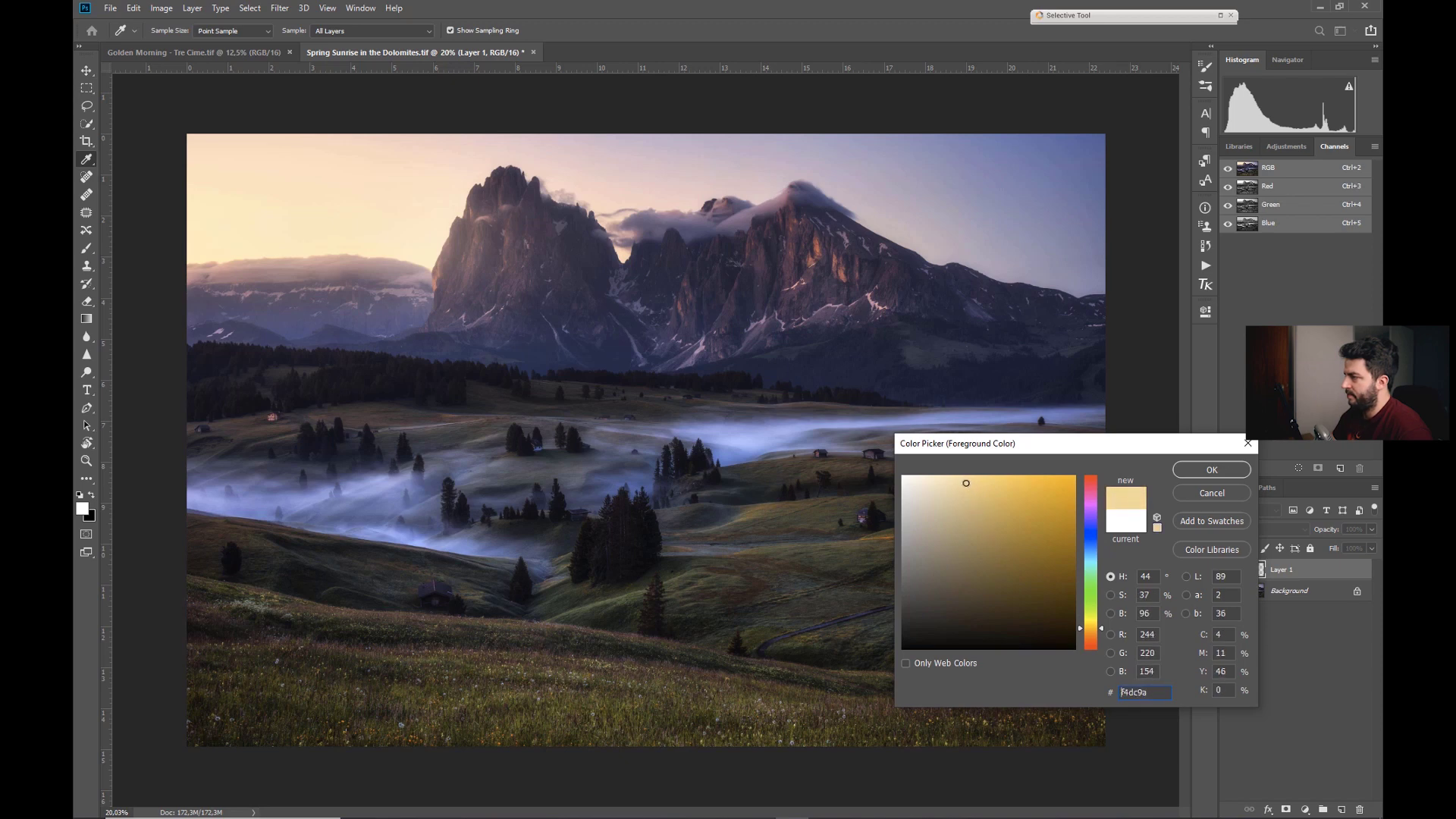
{"action": "left_click_drag", "start_coordinate": [963, 481], "coordinate": [962, 481]}
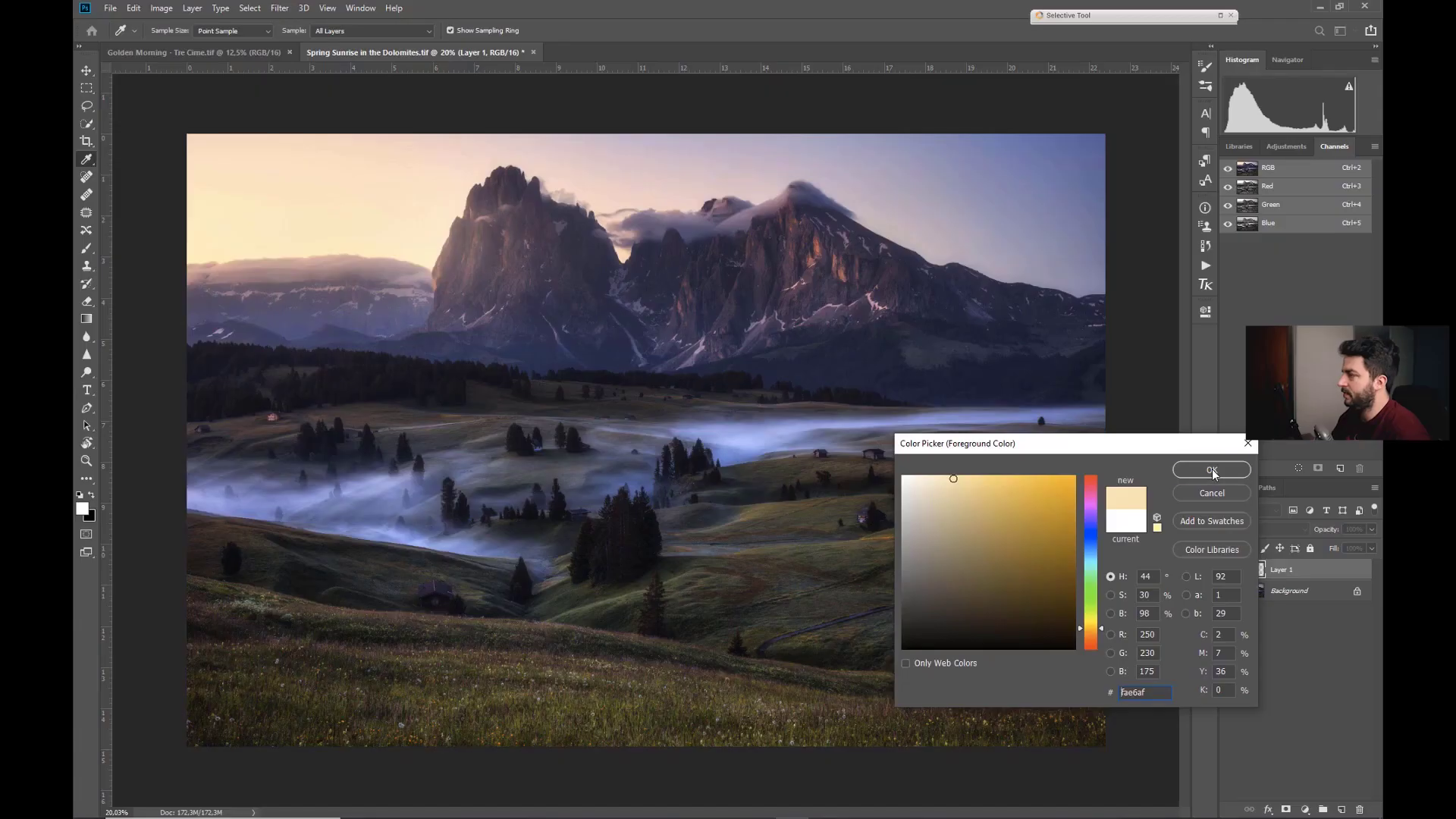
{"action": "left_click", "coordinate": [1212, 471]}
- Brush the pale yellow at 33% opacity over the lit grass slope beside the small hut, using a smaller brush
{"action": "key", "text": "b"}
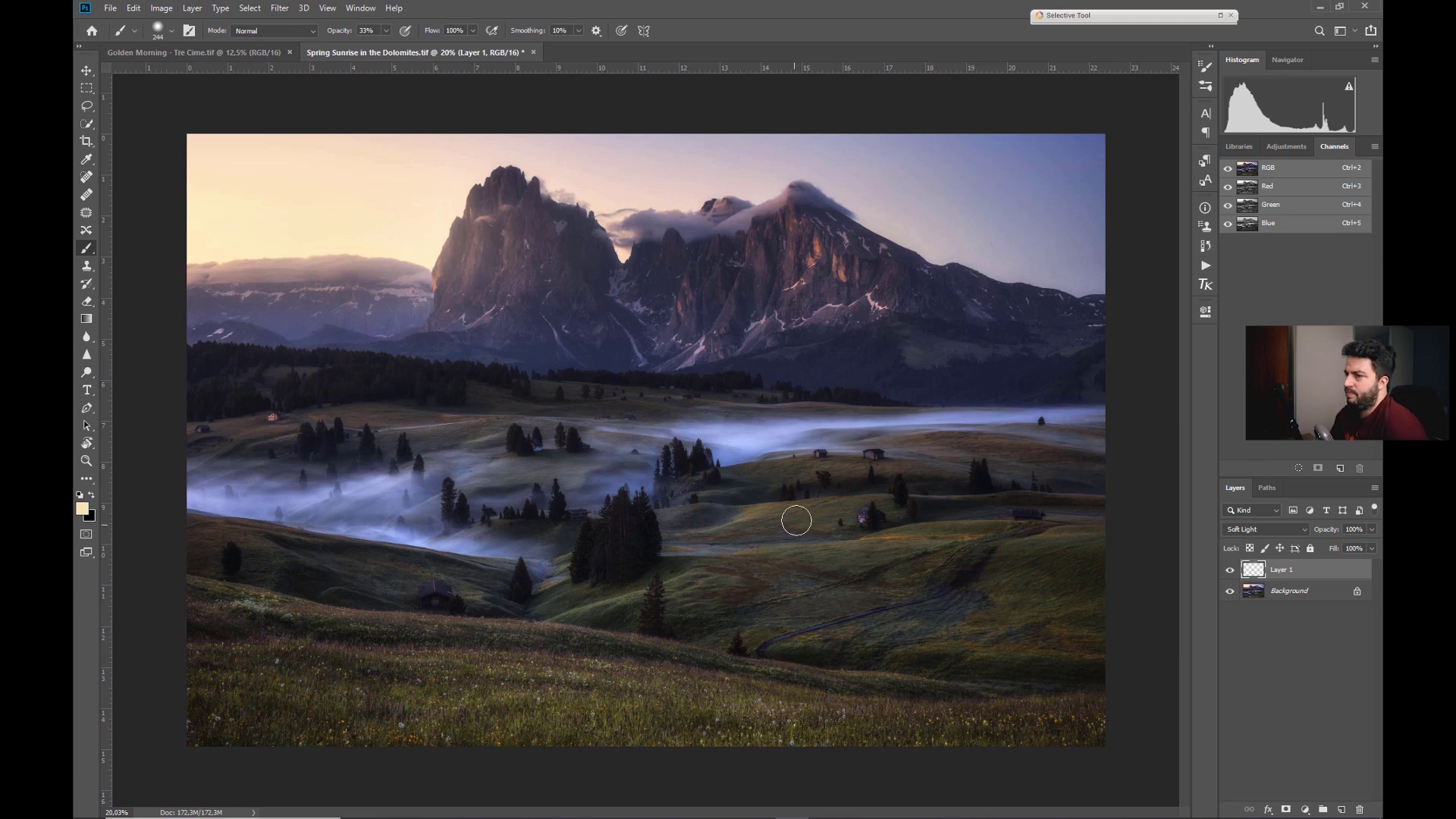
{"action": "left_click_drag", "start_coordinate": [794, 514], "coordinate": [783, 522]}
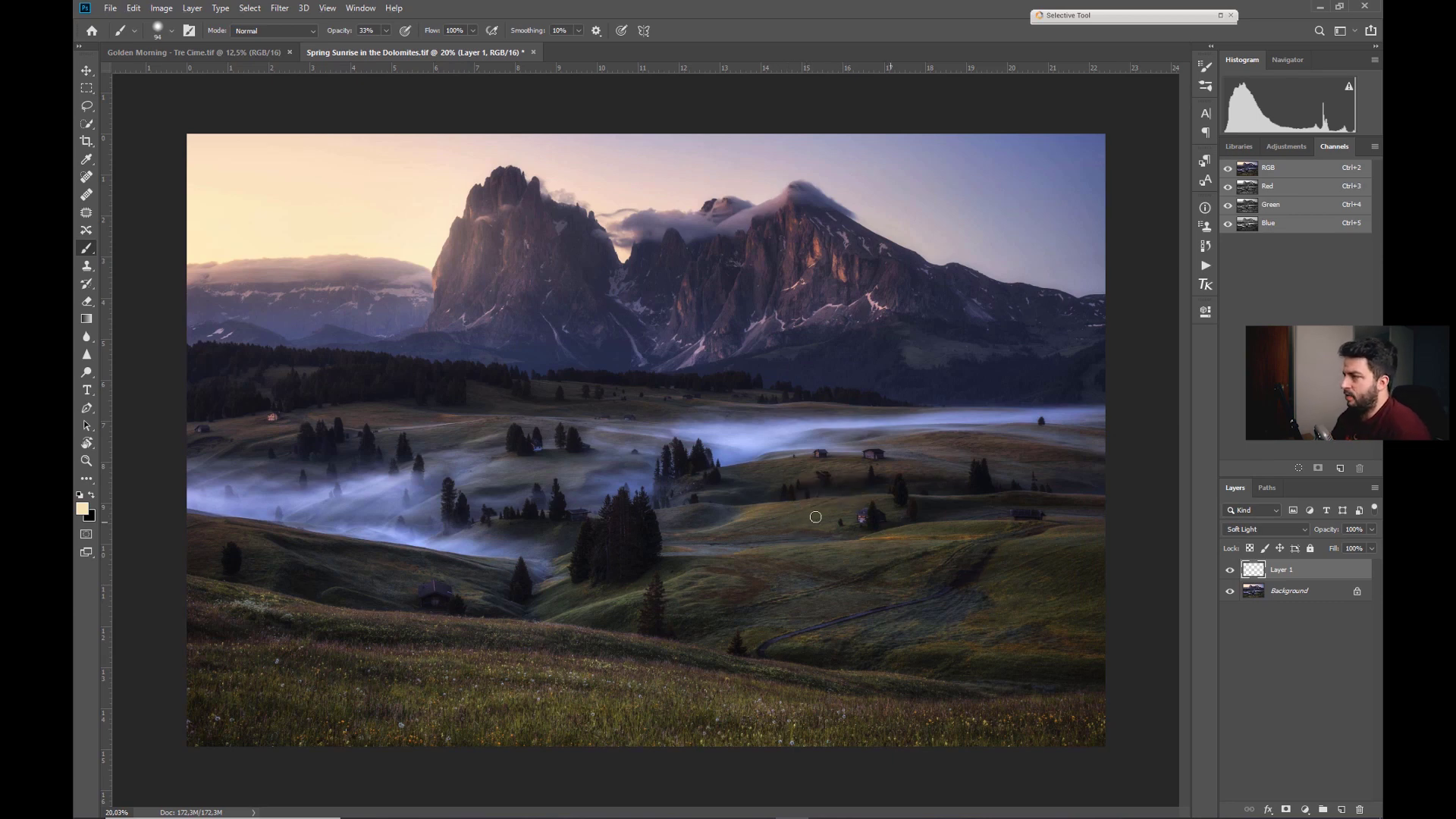
{"action": "right_click", "coordinate": [773, 512], "text": "alt"}
{"action": "right_click", "coordinate": [756, 516], "text": "alt"}
{"action": "right_click", "coordinate": [726, 526], "text": "alt"}
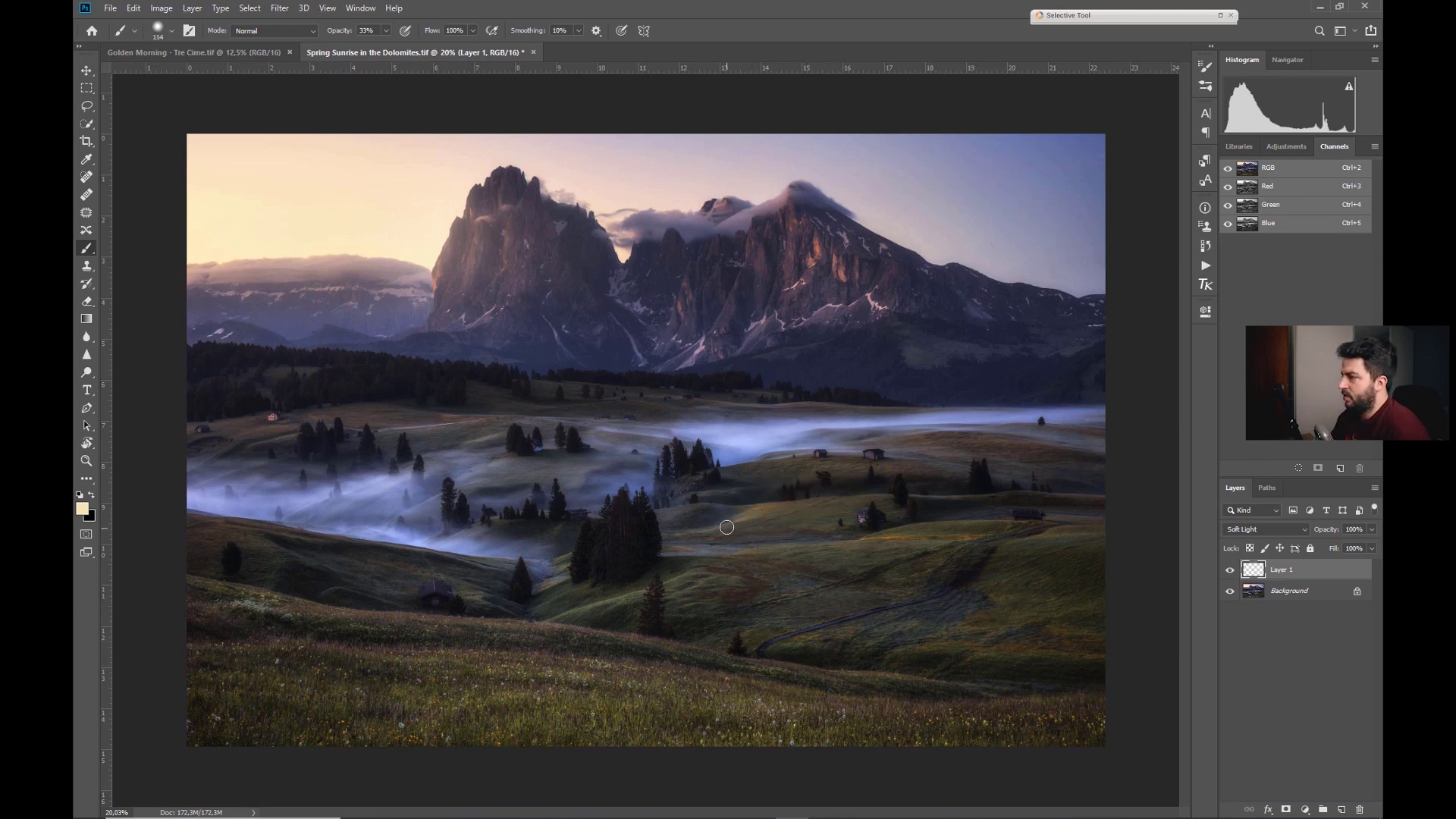
- Inspect the brightened grass slope up close and undo the last brushwork on it
{"action": "key", "text": "z"}
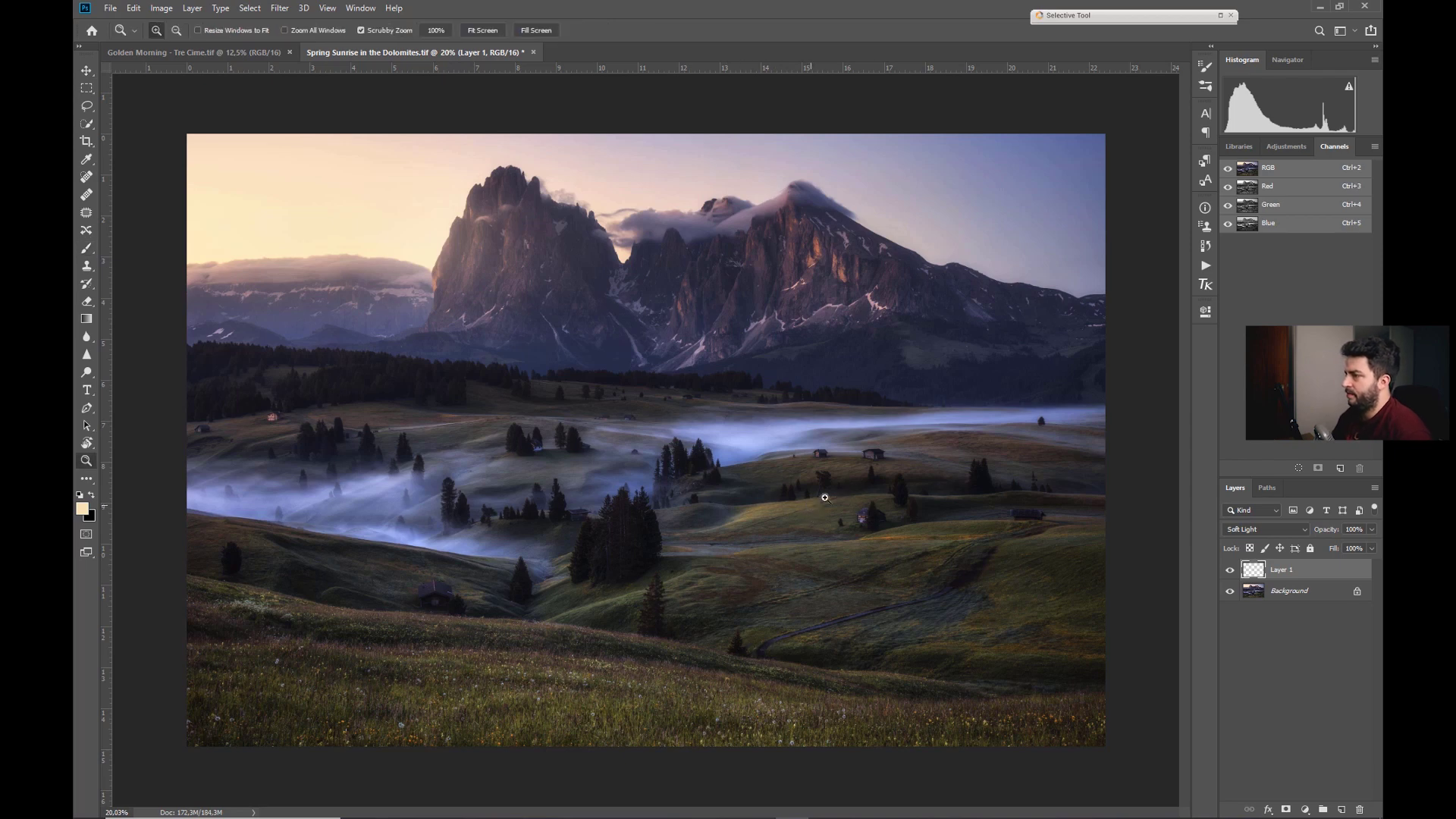
{"action": "left_click_drag", "start_coordinate": [749, 526], "coordinate": [764, 528]}
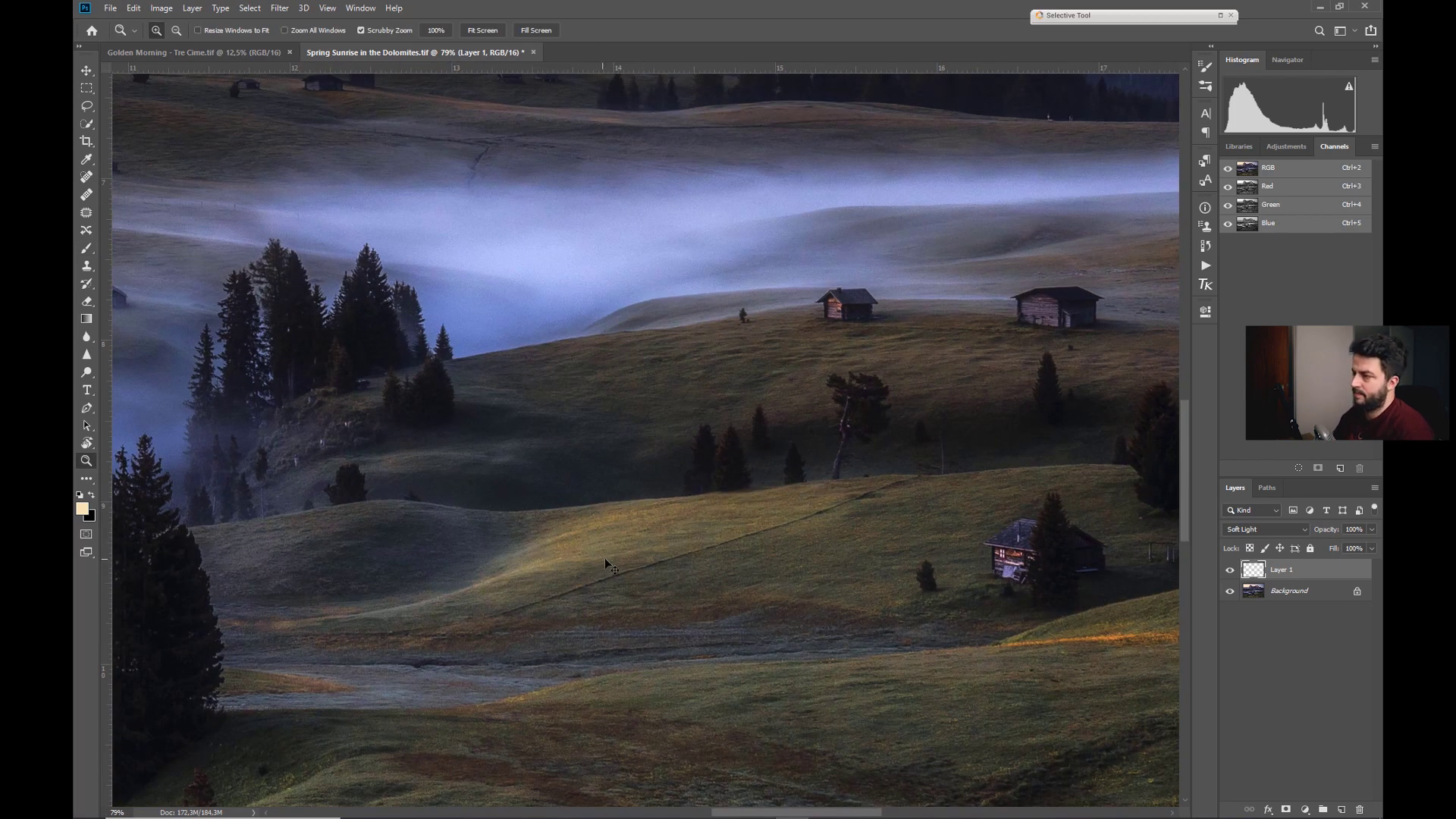
{"action": "key", "text": "ctrl+z"}
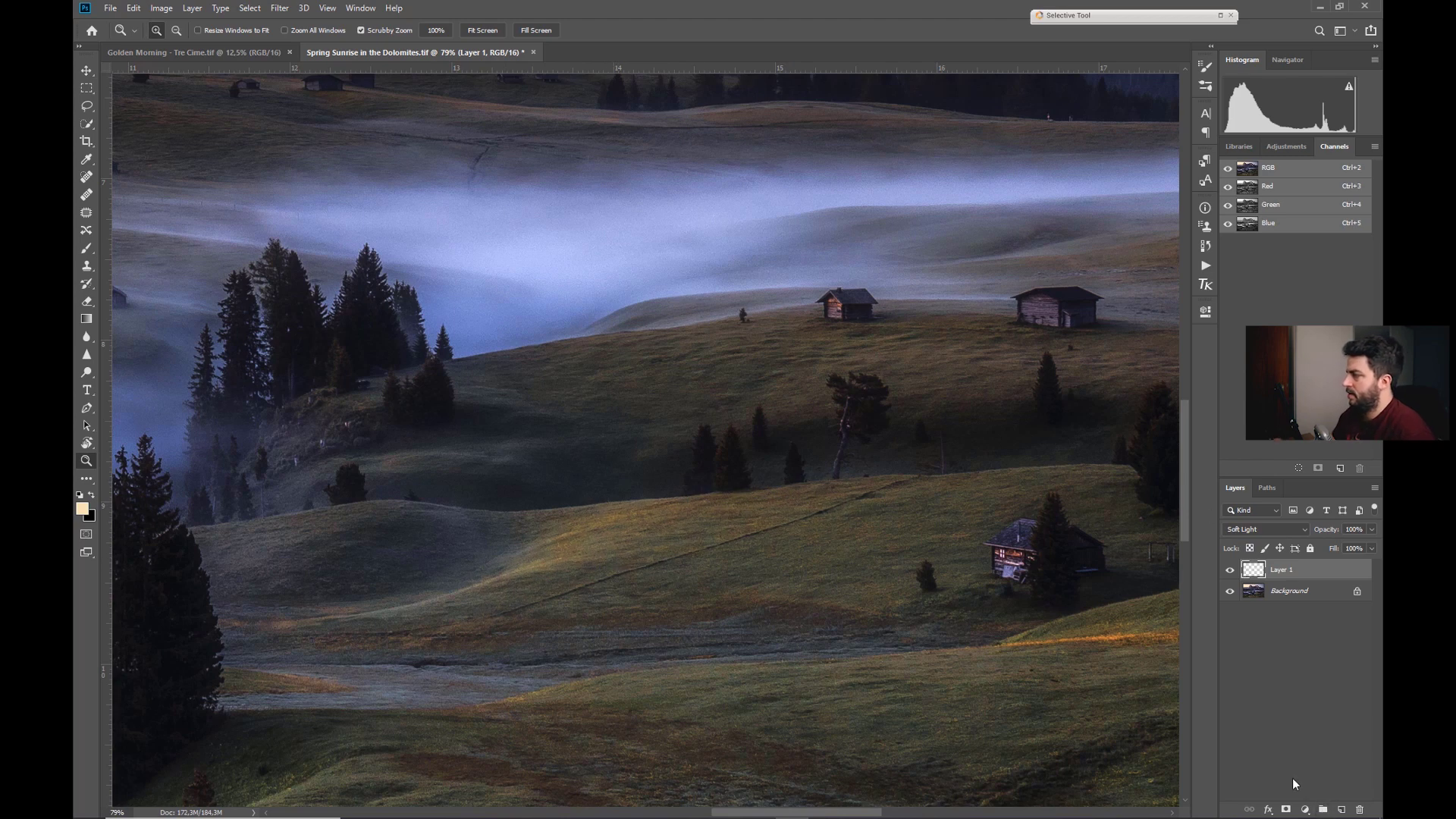
- Change the foreground colour to a more saturated warm yellow, f3d88e, and undo a trial brush stroke on the grass slope
{"action": "left_click", "coordinate": [84, 509]}
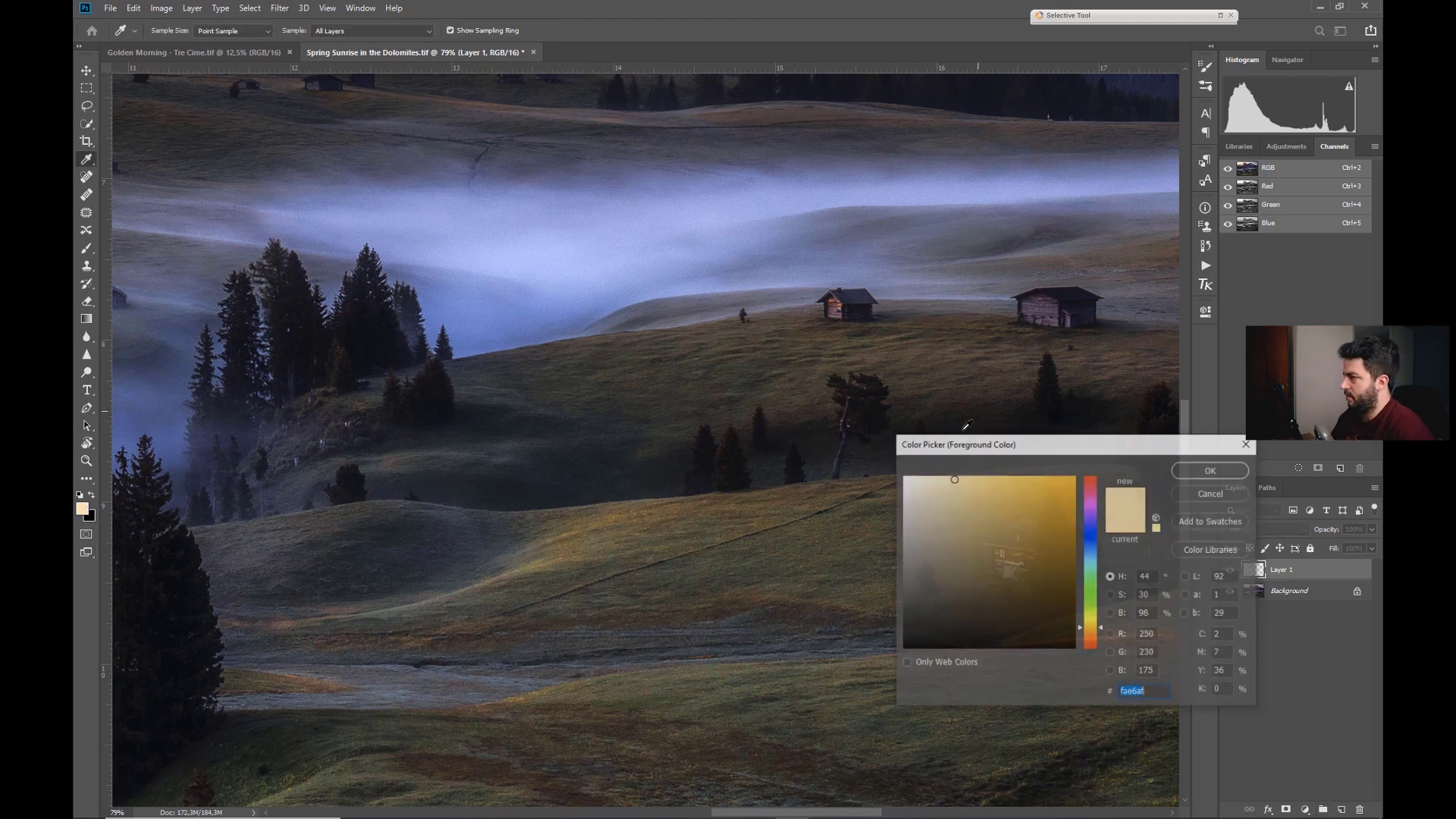
{"action": "left_click_drag", "start_coordinate": [953, 479], "coordinate": [968, 488]}
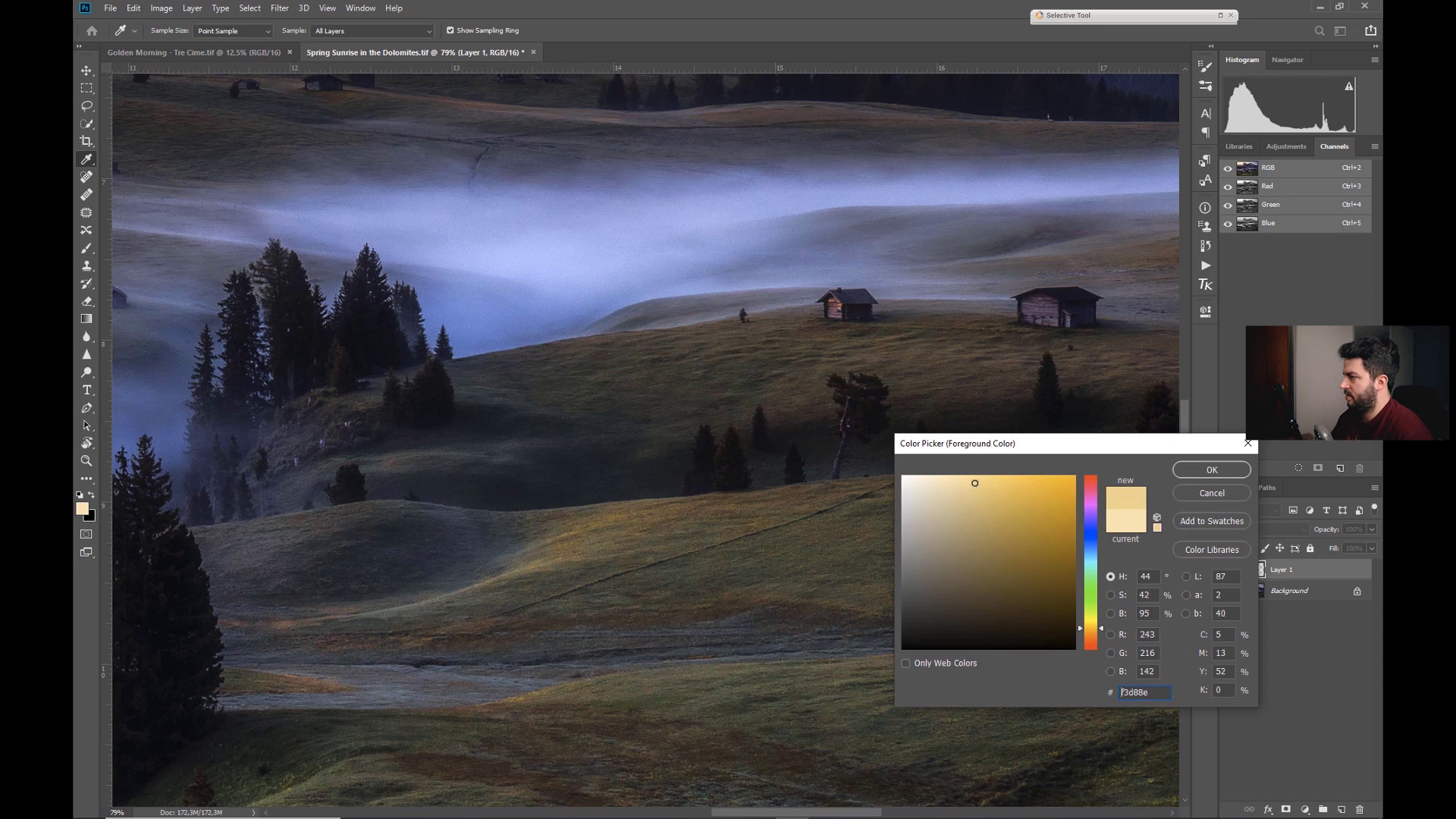
{"action": "left_click", "coordinate": [1212, 469]}
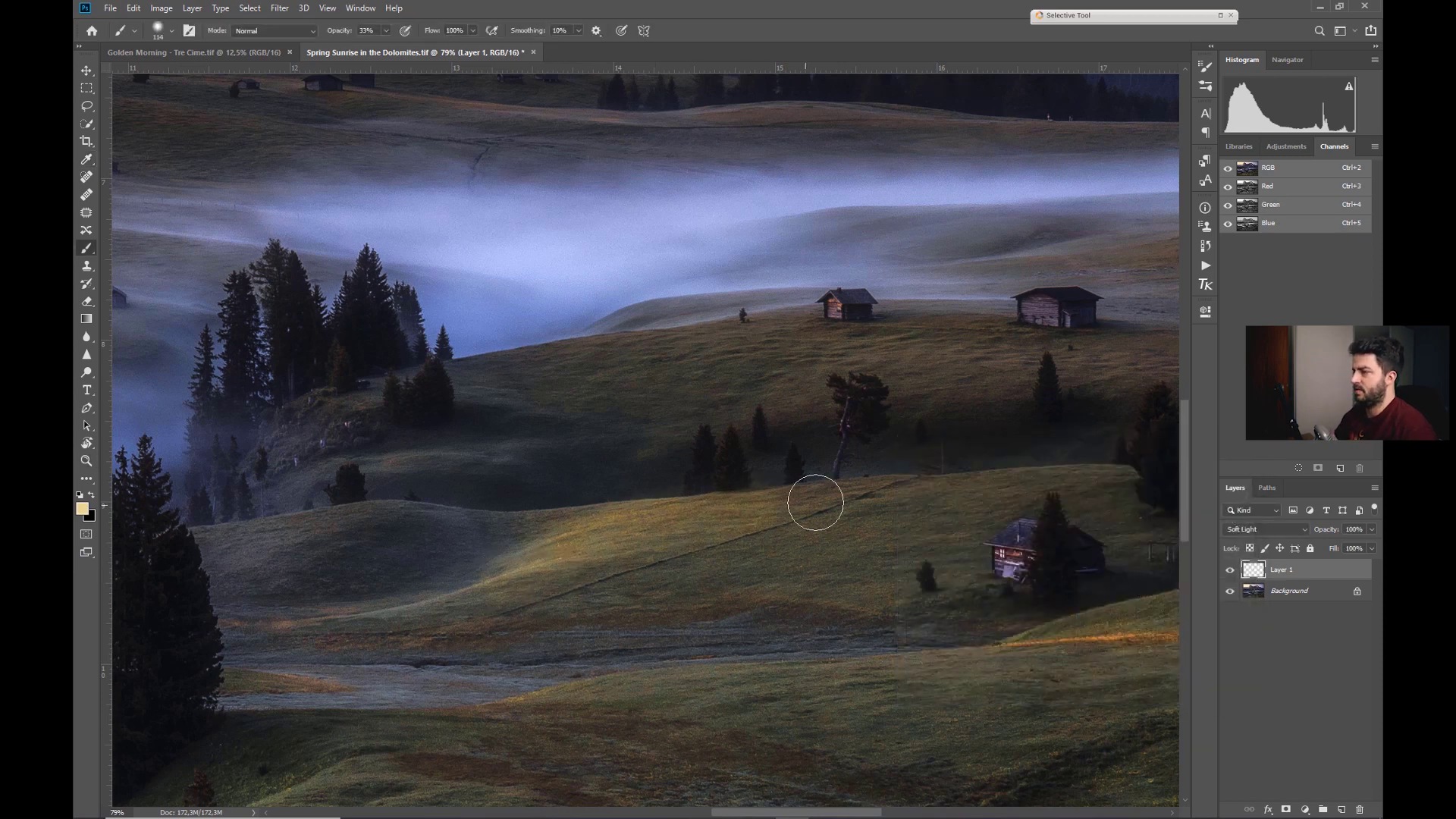
{"action": "left_click_drag", "start_coordinate": [816, 502], "coordinate": [767, 476]}
{"action": "key", "text": "ctrl+z"}
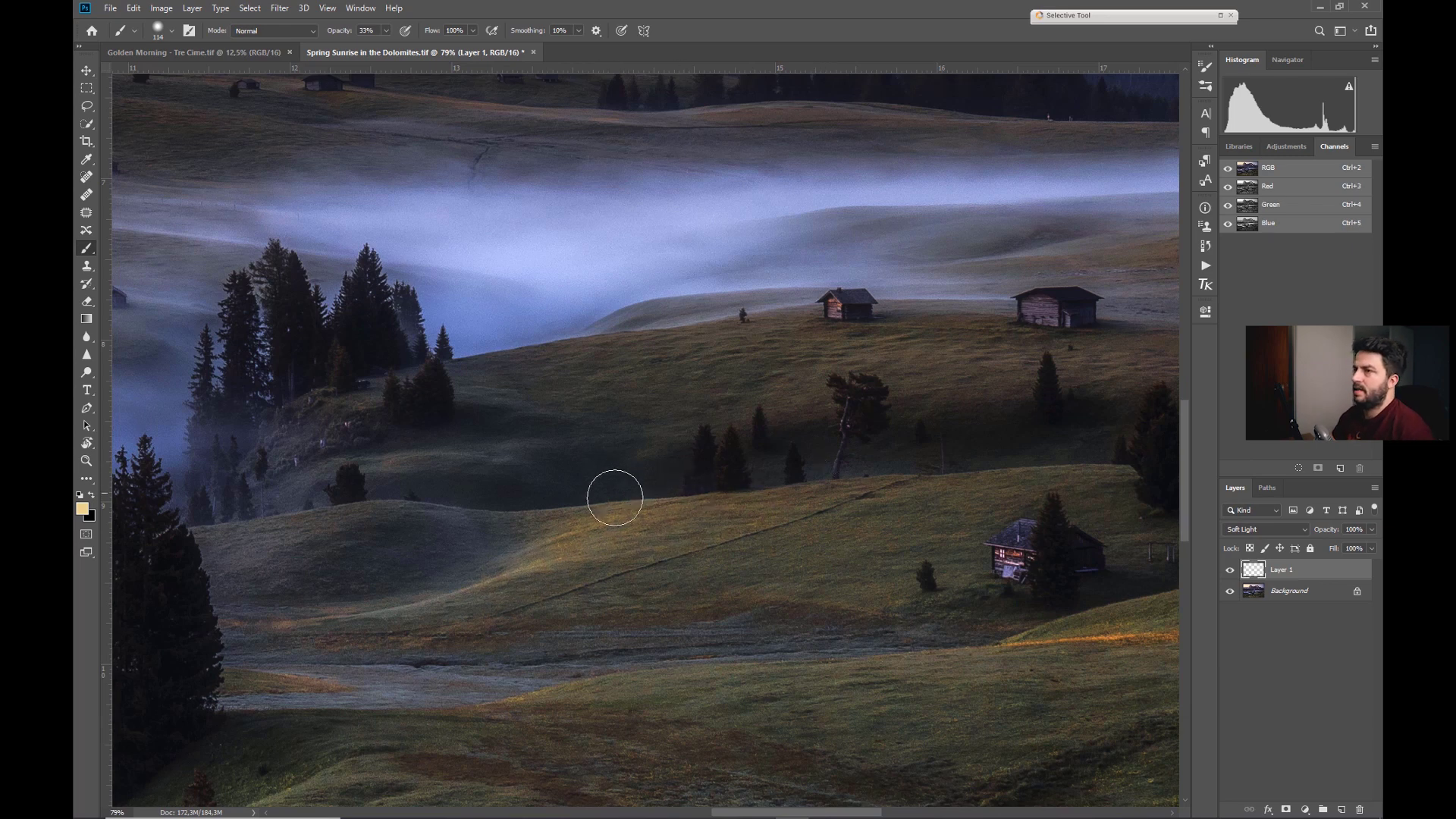
- Lower the brush opacity to 26% and paint the warm yellow along the lit grass ridge beside the small hut
{"action": "left_click_drag", "start_coordinate": [341, 35], "coordinate": [336, 34]}
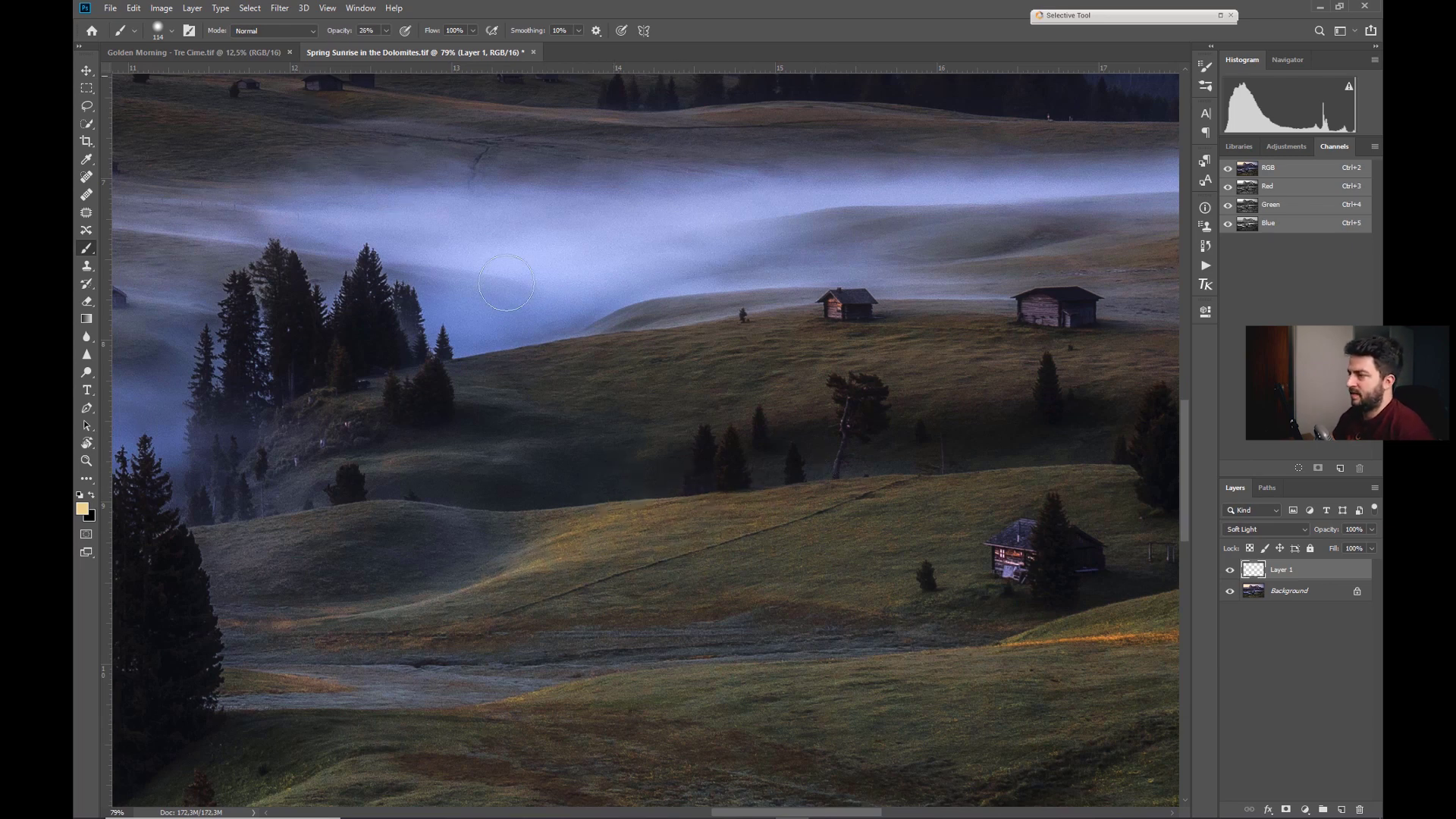
{"action": "mouse_move", "coordinate": [604, 501]}
{"action": "left_mouse_down"}
{"action": "mouse_move", "coordinate": [644, 492]}
{"action": "mouse_move", "coordinate": [649, 408]}
{"action": "left_mouse_up"}
{"action": "left_click_drag", "start_coordinate": [639, 514], "coordinate": [620, 514]}
{"action": "left_click_drag", "start_coordinate": [502, 583], "coordinate": [786, 496]}
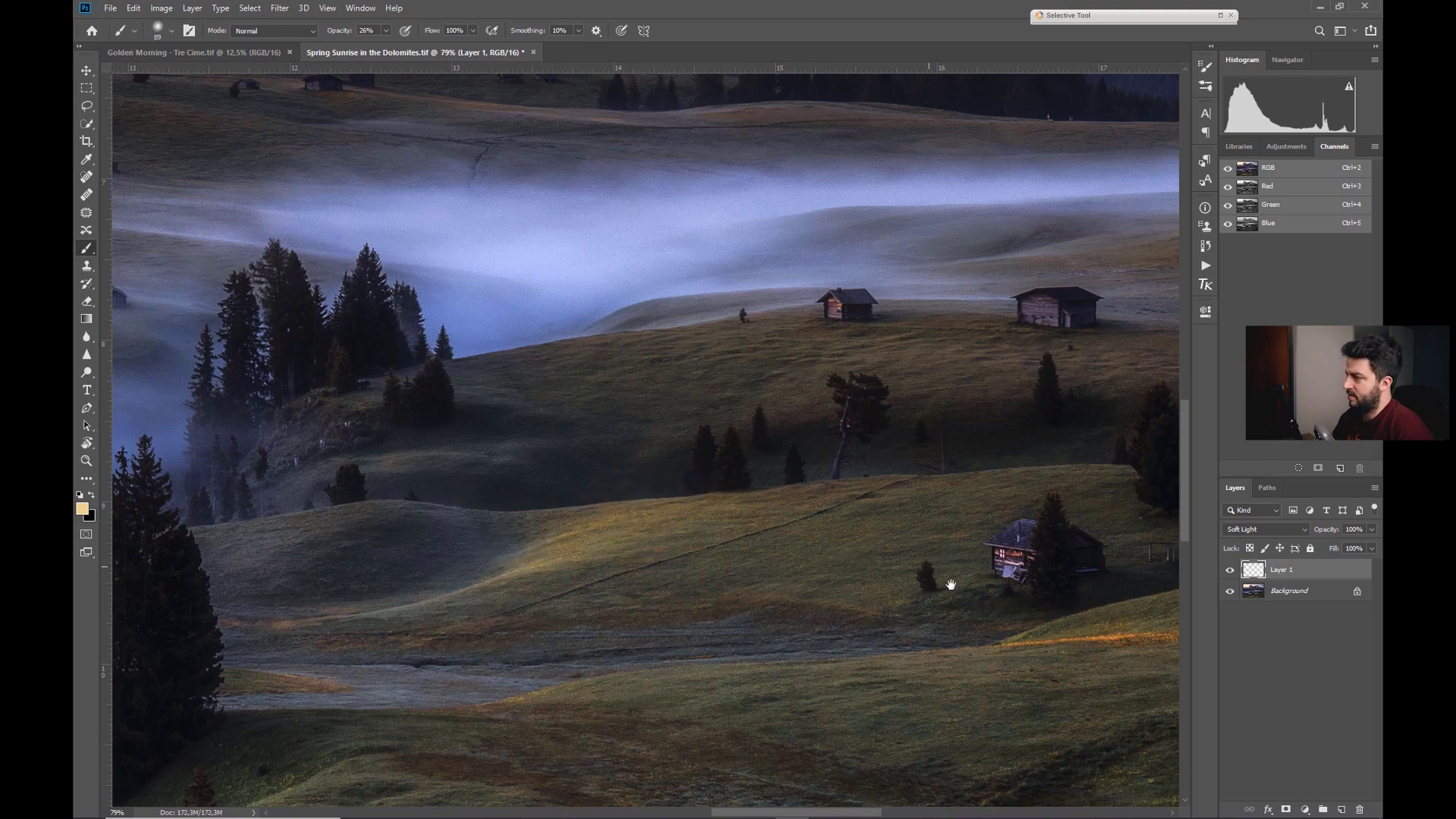
- Brush the warm yellow over the lit grass hill and golden strip beyond the small hut
{"action": "left_click_drag", "start_coordinate": [857, 565], "coordinate": [391, 512]}
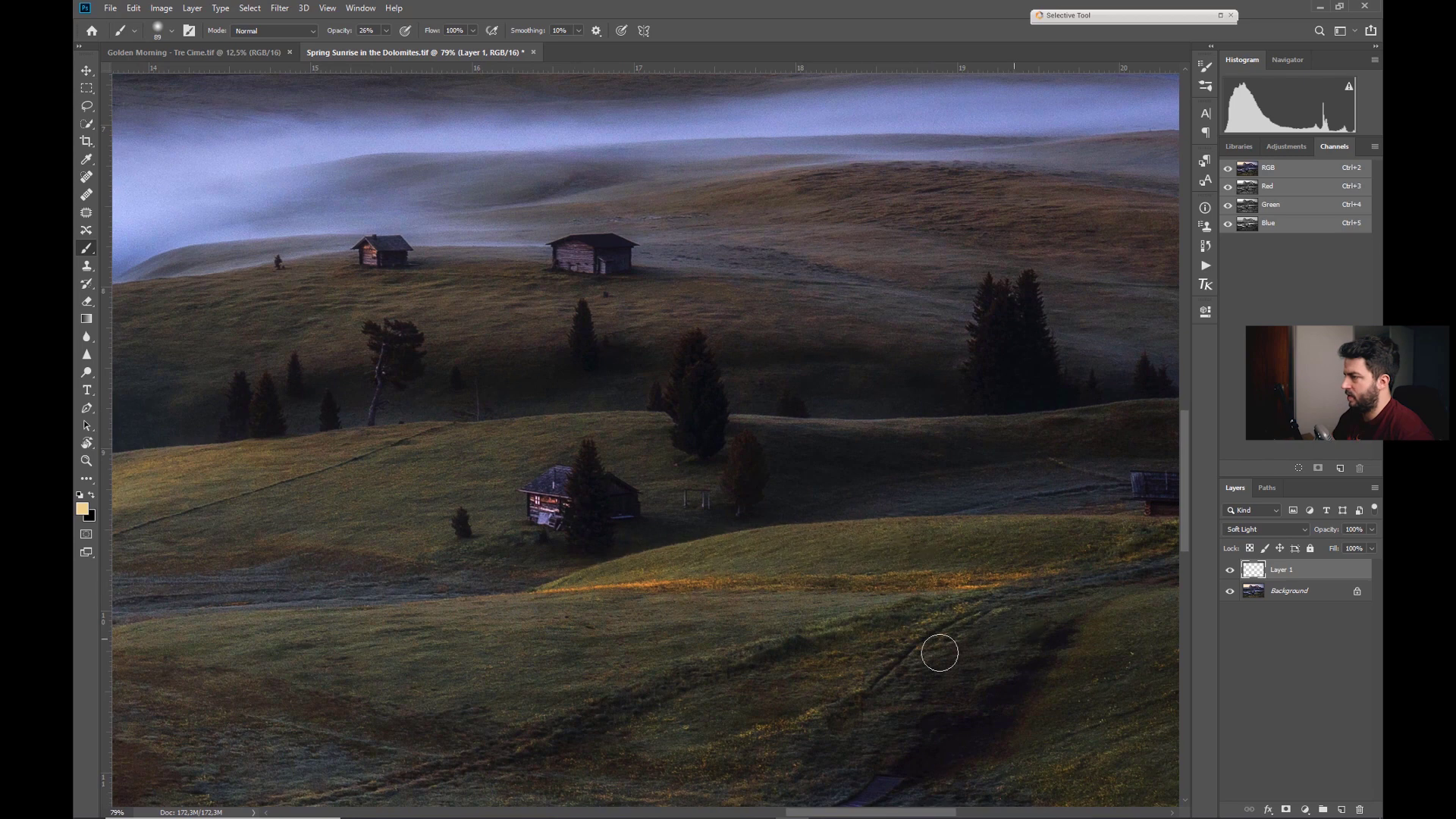
{"action": "key", "text": "z"}
{"action": "left_click_drag", "start_coordinate": [373, 497], "coordinate": [316, 494]}
{"action": "left_click_drag", "start_coordinate": [488, 507], "coordinate": [822, 452]}
{"action": "left_click_drag", "start_coordinate": [530, 519], "coordinate": [573, 515]}
{"action": "scroll", "coordinate": [574, 514], "scroll_direction": "up", "scroll_amount": 3}
{"action": "key", "text": "b"}
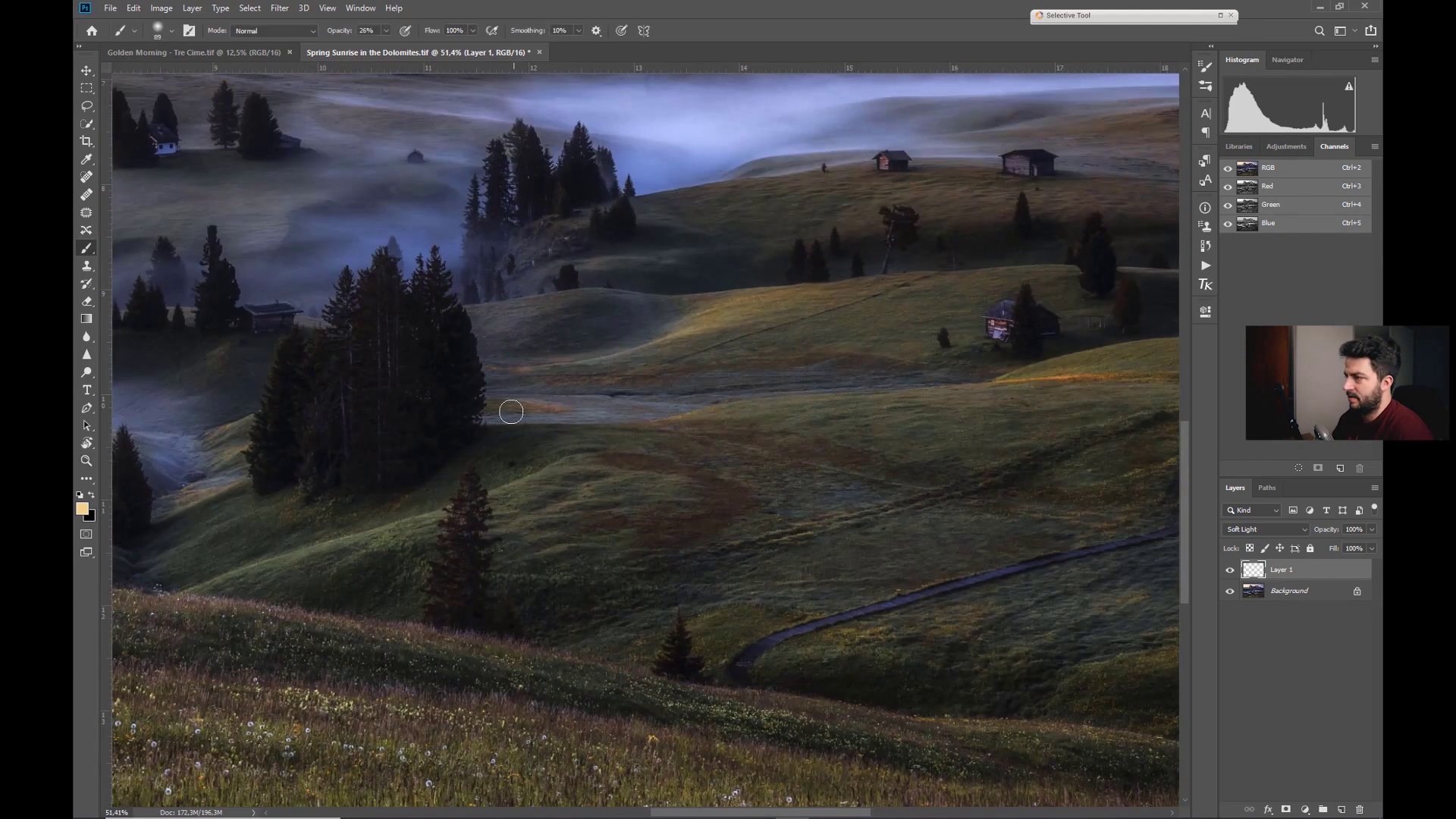
- Brush the warm yellow over the green slopes below the large tree group and the hillside around the dark hut
{"action": "left_click_drag", "start_coordinate": [565, 615], "coordinate": [959, 646]}
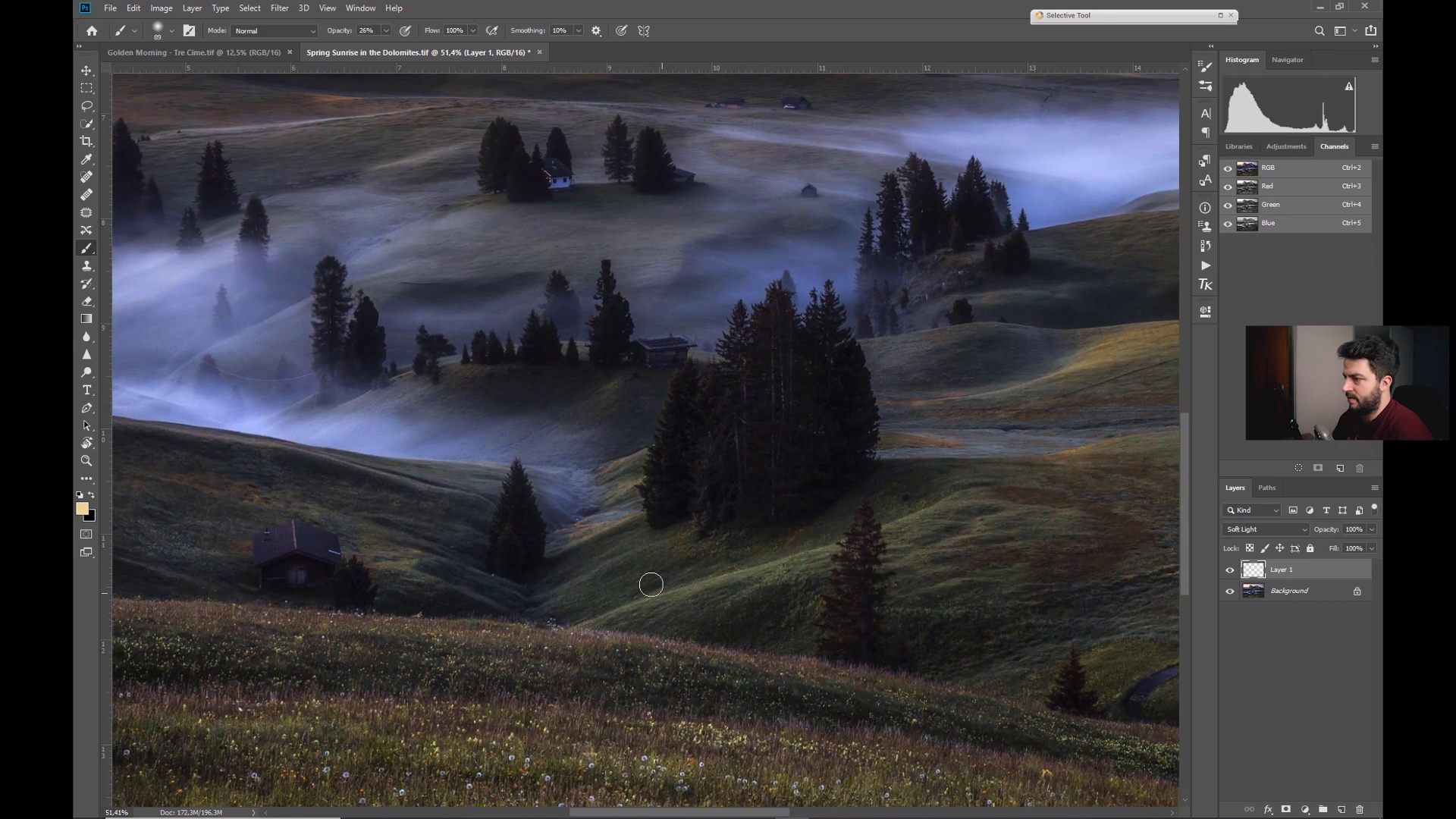
{"action": "left_click_drag", "start_coordinate": [804, 573], "coordinate": [562, 539]}
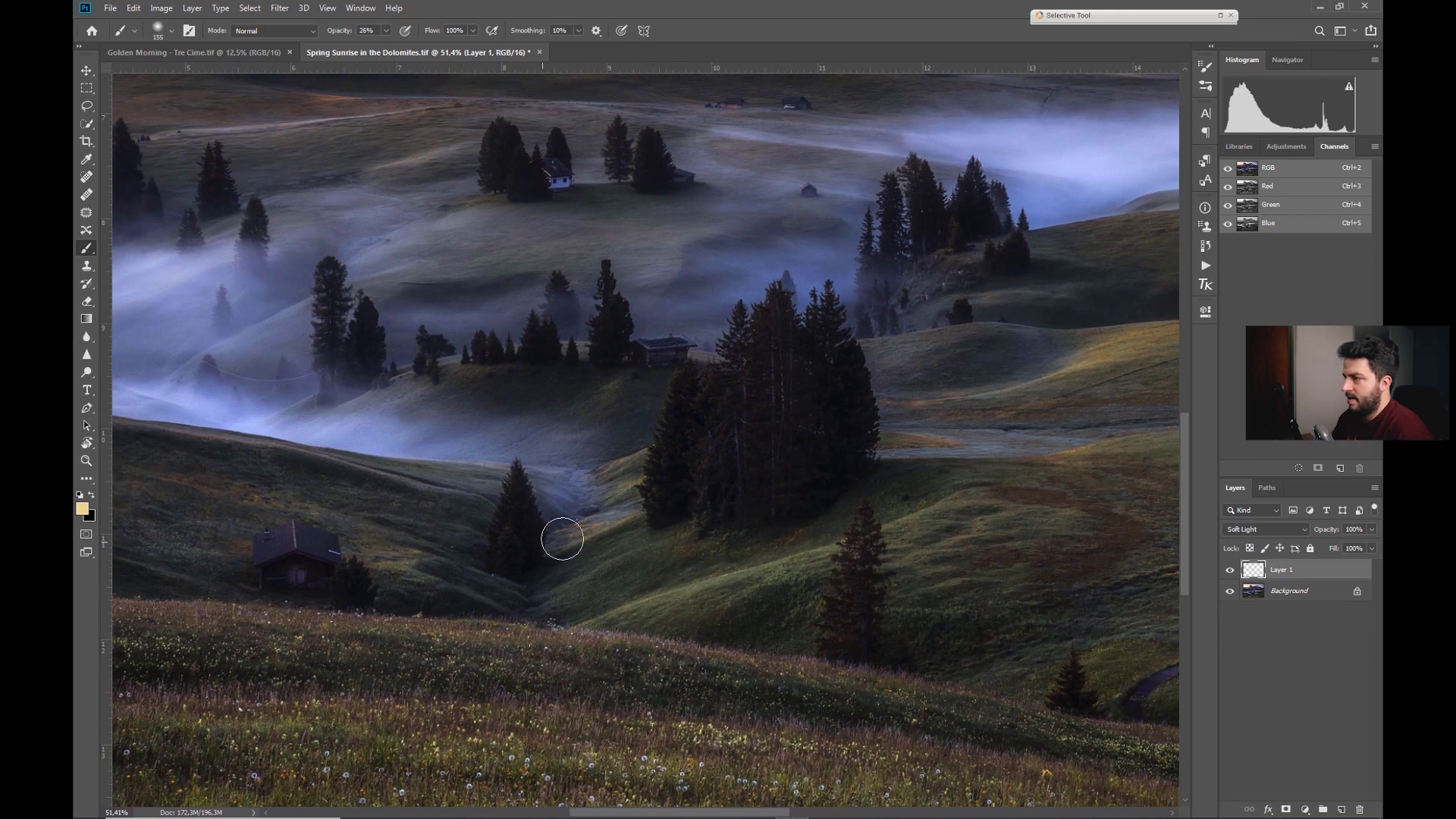
{"action": "left_click_drag", "start_coordinate": [487, 316], "coordinate": [819, 332]}
{"action": "key", "text": "z"}
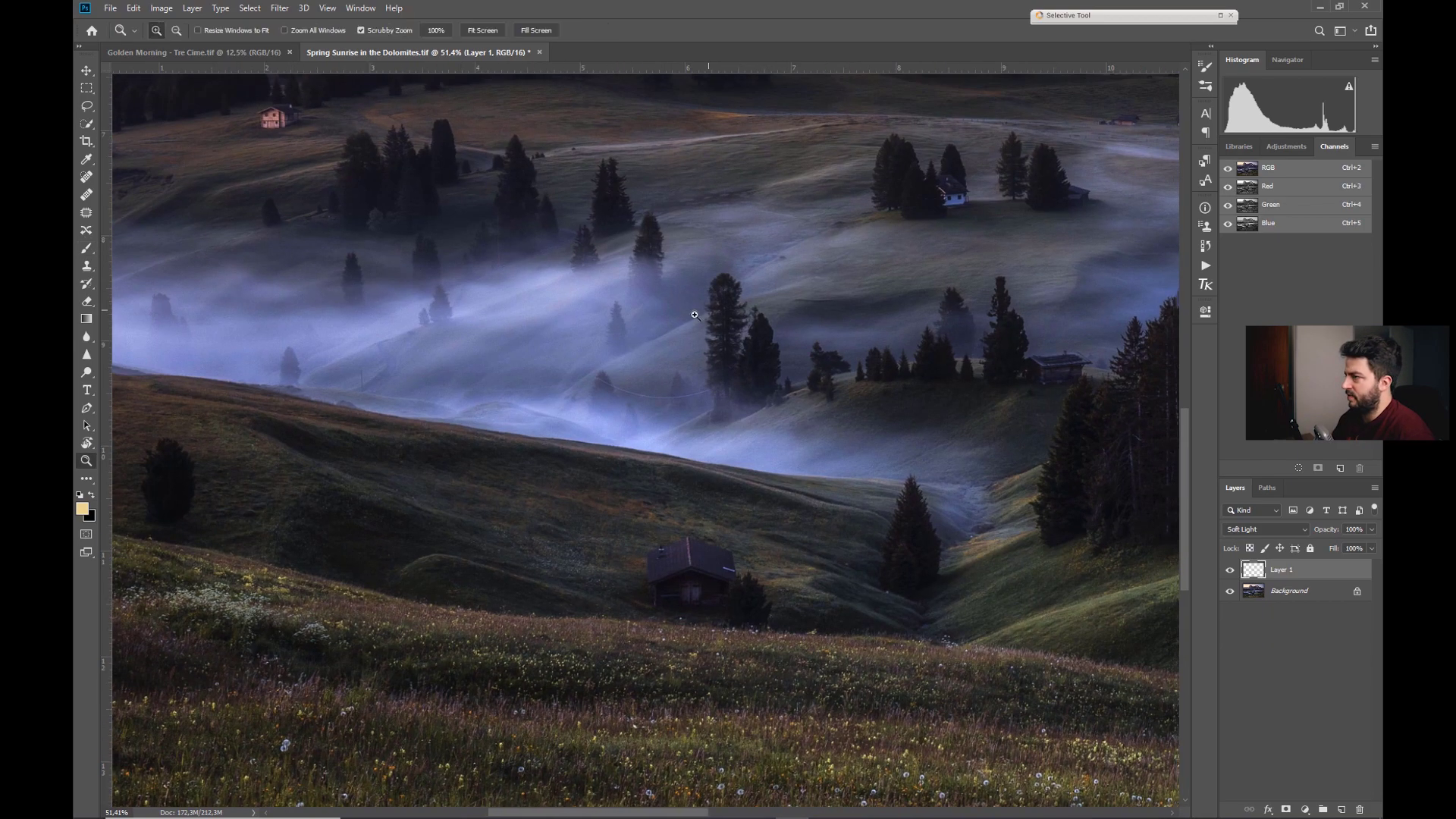
{"action": "left_click_drag", "start_coordinate": [978, 485], "coordinate": [835, 491]}
{"action": "left_click", "coordinate": [807, 587]}
- Paint warm light across the foreground meadow with a much larger brush at 26% opacity and undo the last stroke
{"action": "key", "text": "b"}
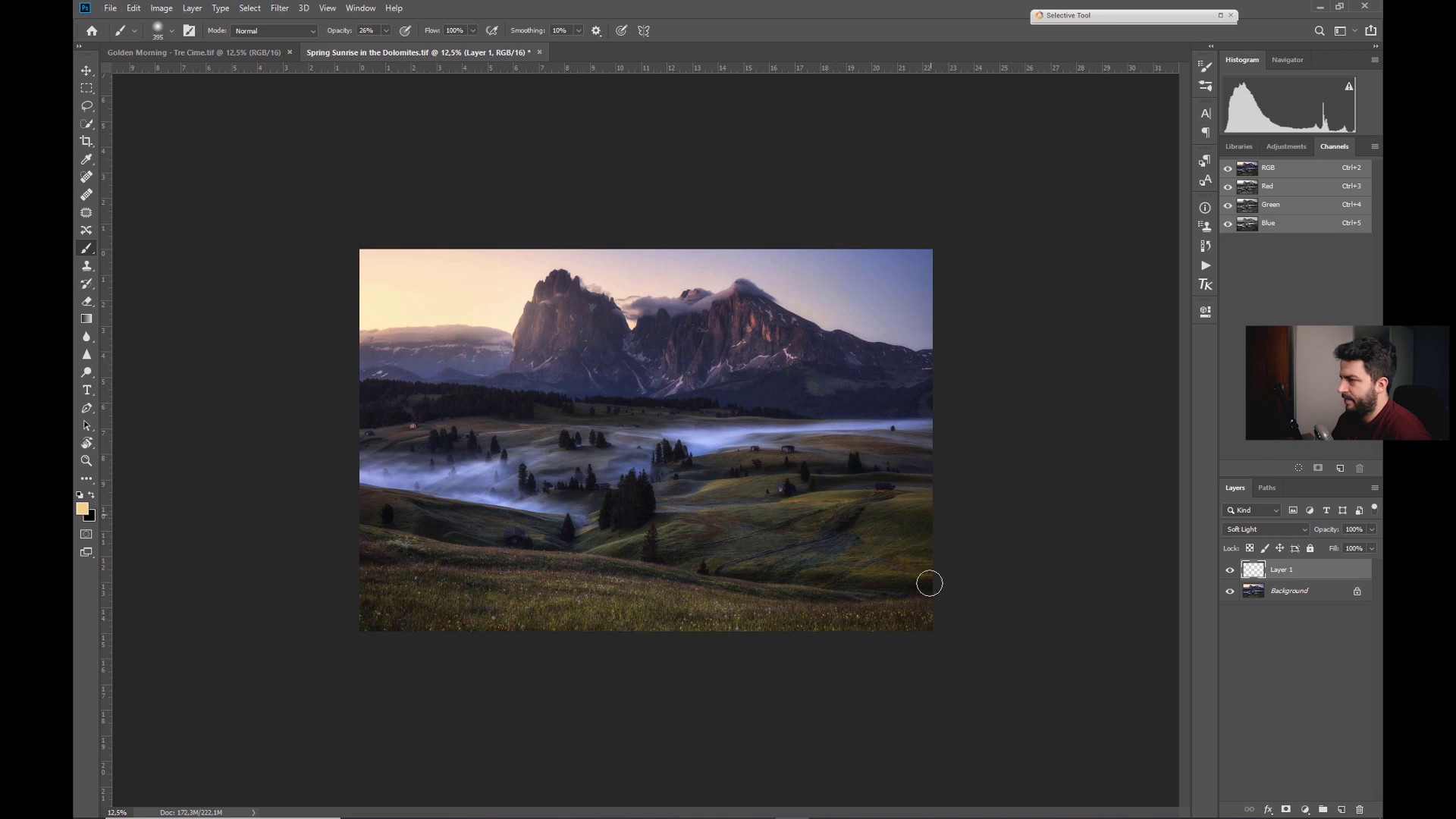
{"action": "left_click_drag", "start_coordinate": [564, 631], "coordinate": [596, 631]}
{"action": "left_click_drag", "start_coordinate": [383, 617], "coordinate": [998, 604]}
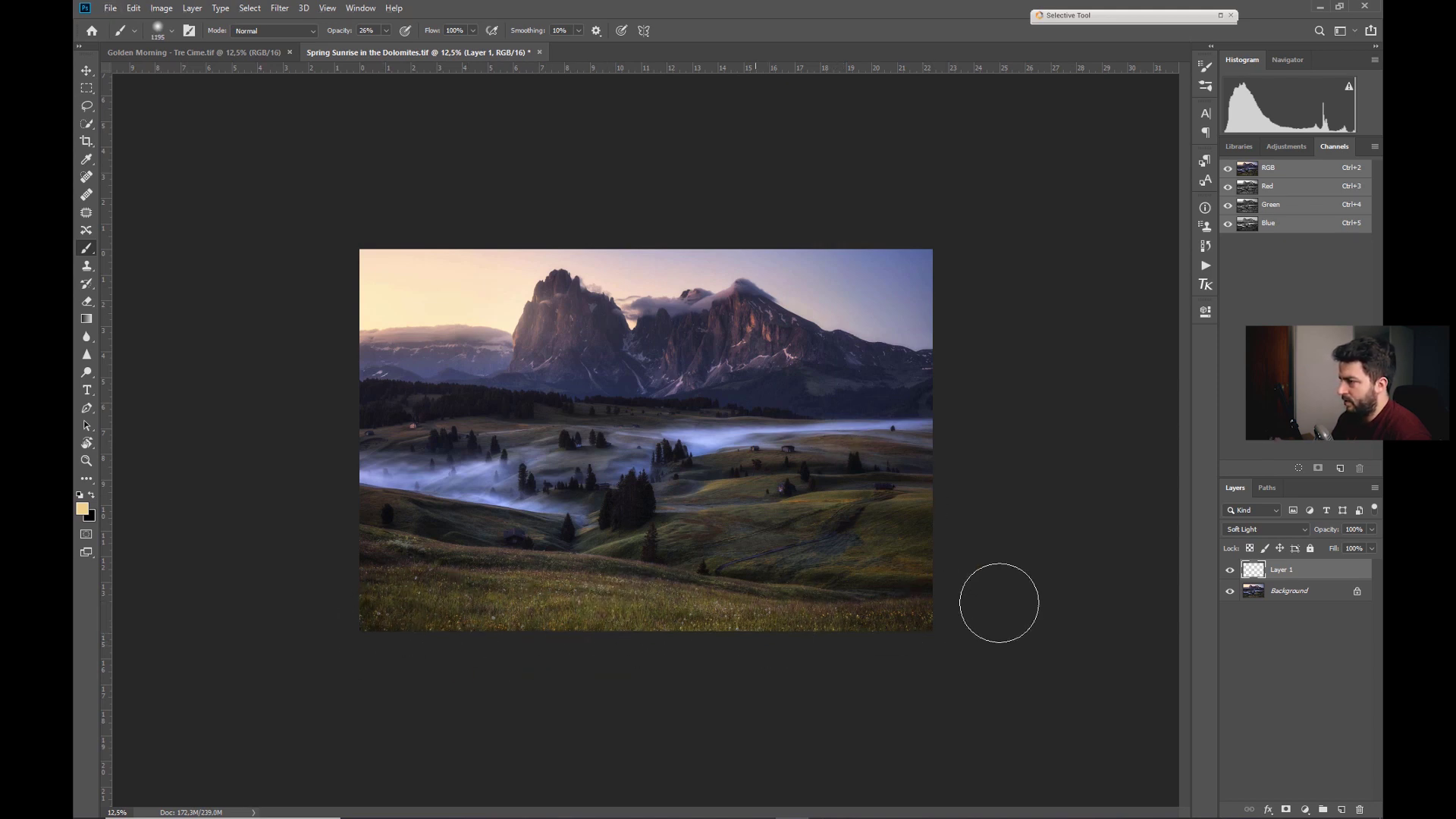
{"action": "mouse_move", "coordinate": [367, 546]}
{"action": "left_mouse_down"}
{"action": "mouse_move", "coordinate": [675, 552]}
{"action": "mouse_move", "coordinate": [900, 621]}
{"action": "mouse_move", "coordinate": [676, 542]}
{"action": "mouse_move", "coordinate": [705, 495]}
{"action": "mouse_move", "coordinate": [442, 473]}
{"action": "mouse_move", "coordinate": [374, 396]}
{"action": "mouse_move", "coordinate": [666, 412]}
{"action": "mouse_move", "coordinate": [543, 659]}
{"action": "left_mouse_up"}
{"action": "key", "text": "ctrl+z"}
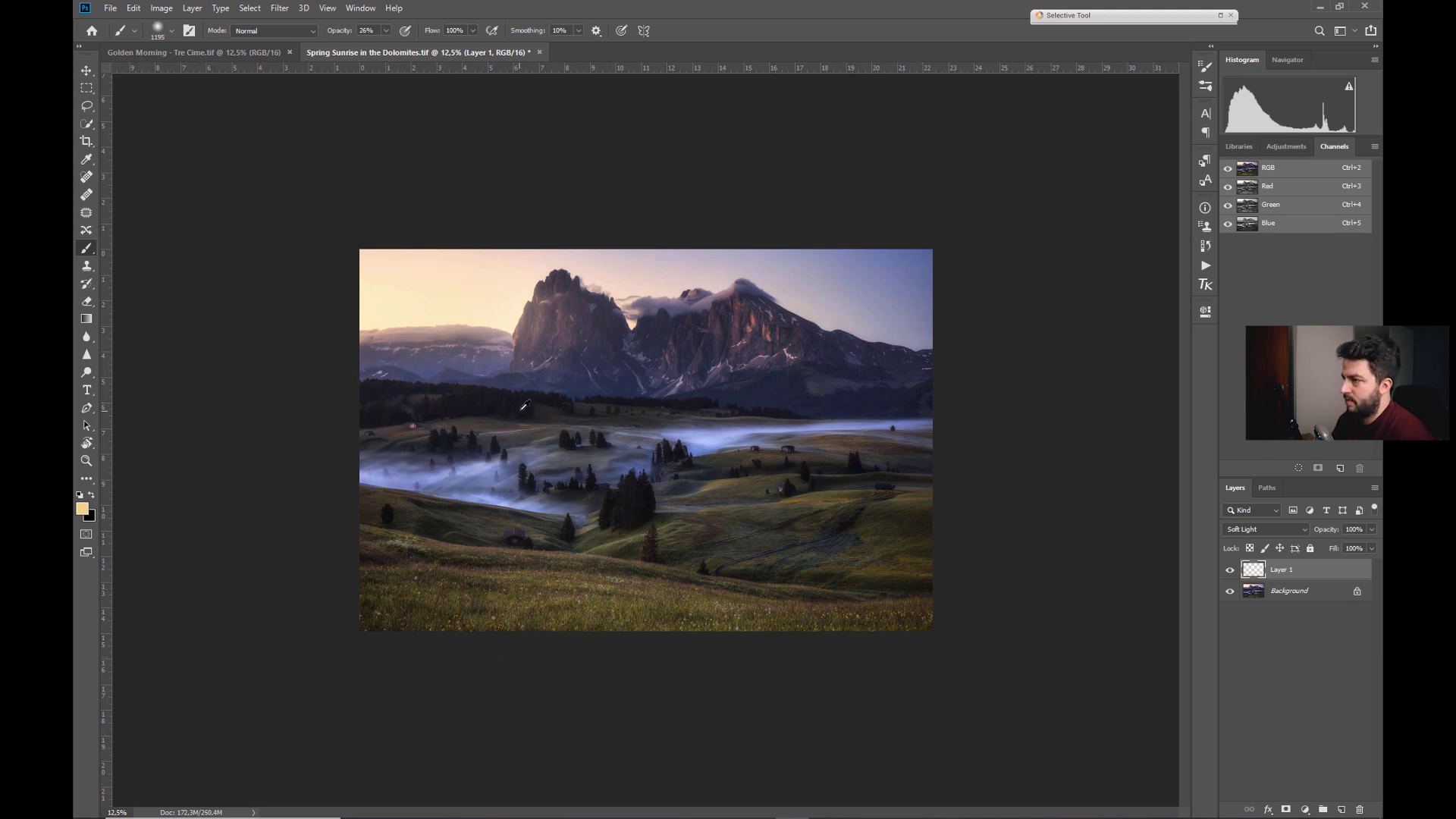
{"action": "left_click_drag", "start_coordinate": [499, 409], "coordinate": [465, 411]}
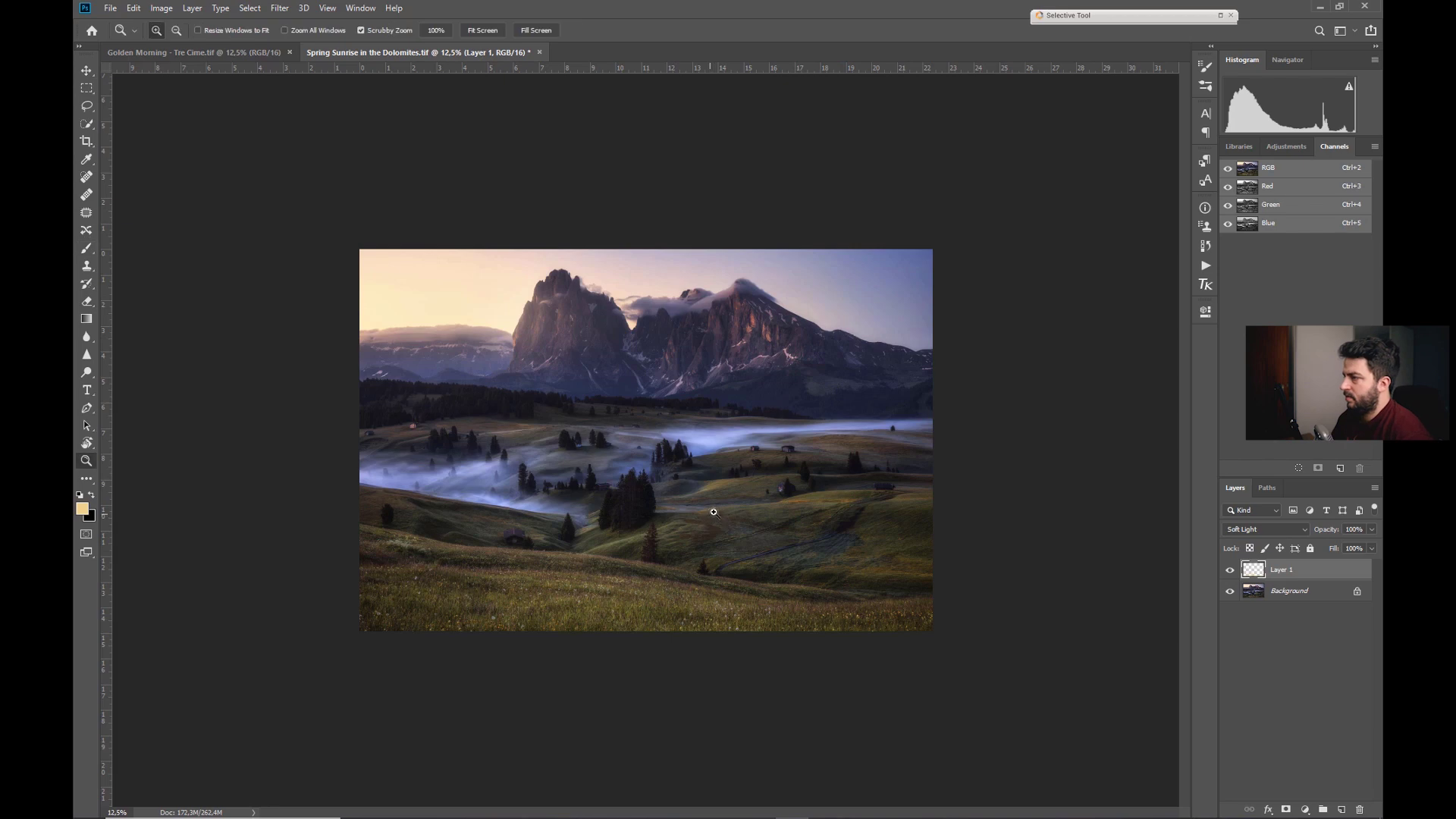
- Add a layer mask to the painted Soft Light layer and make black the brush colour
{"action": "key", "text": "ctrl+plus"}
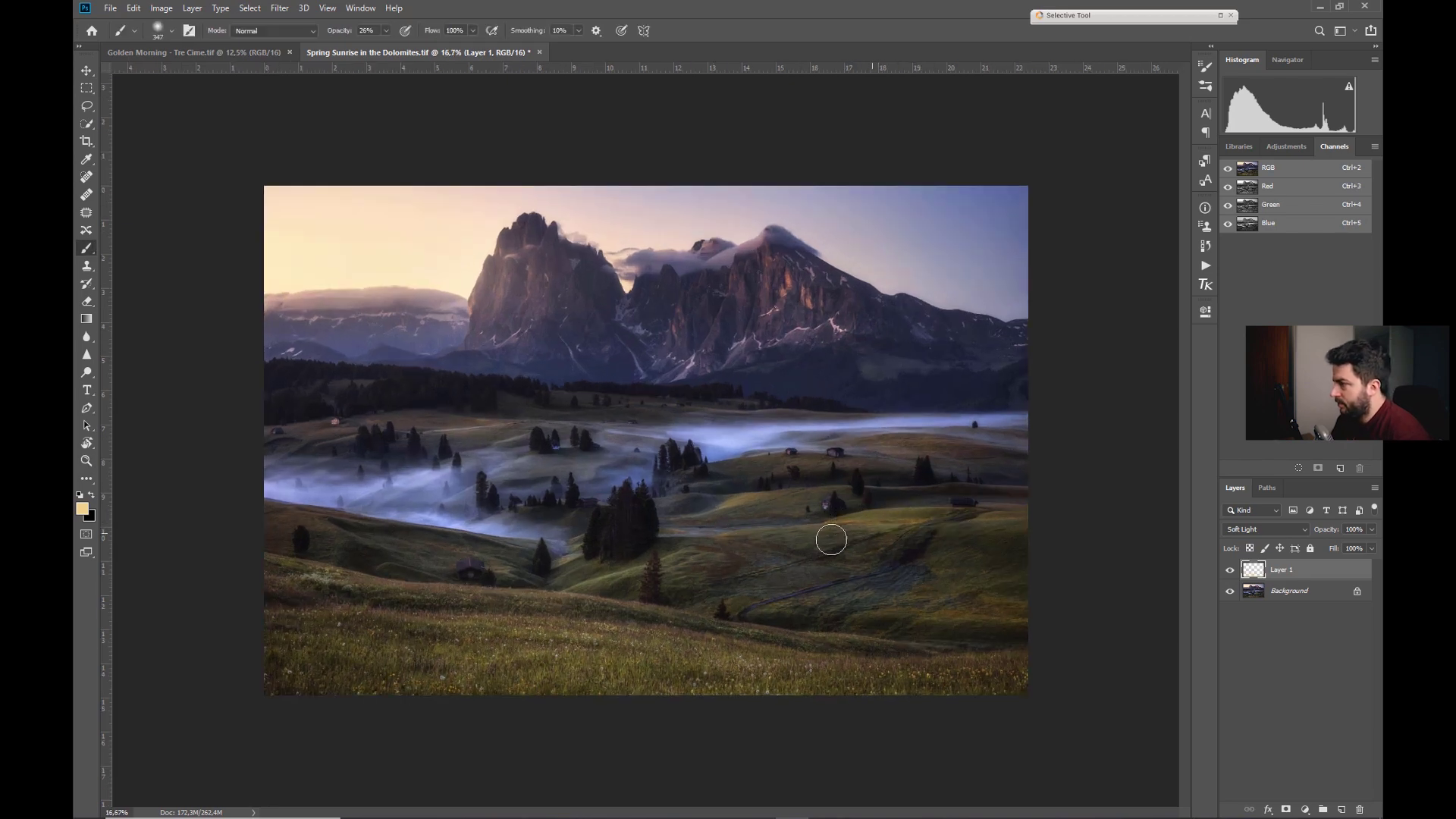
{"action": "key", "text": "z"}
{"action": "left_click_drag", "start_coordinate": [935, 504], "coordinate": [1226, 602]}
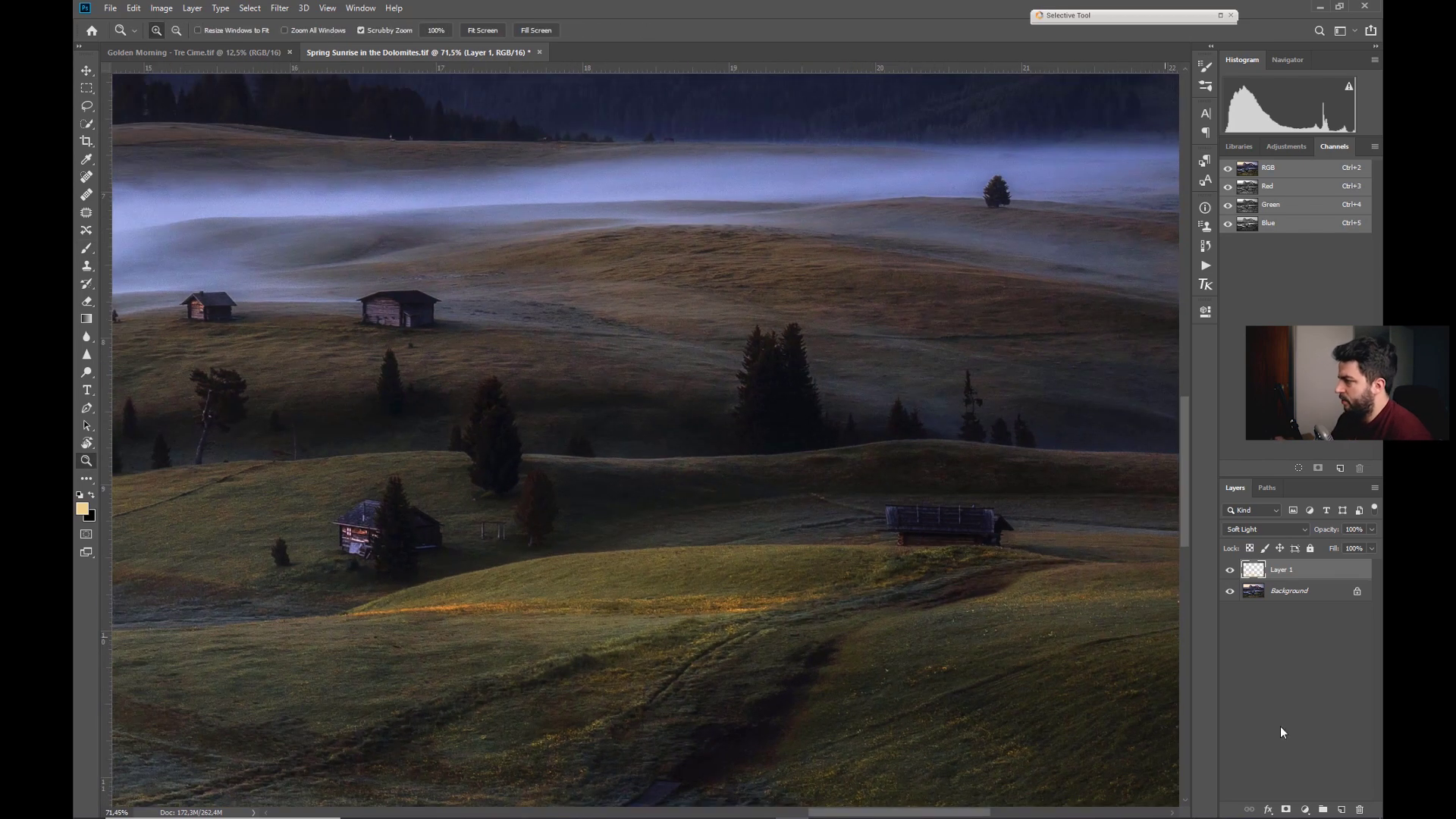
{"action": "left_click", "coordinate": [1285, 810]}
{"action": "key", "text": "b"}
{"action": "key", "text": "d"}
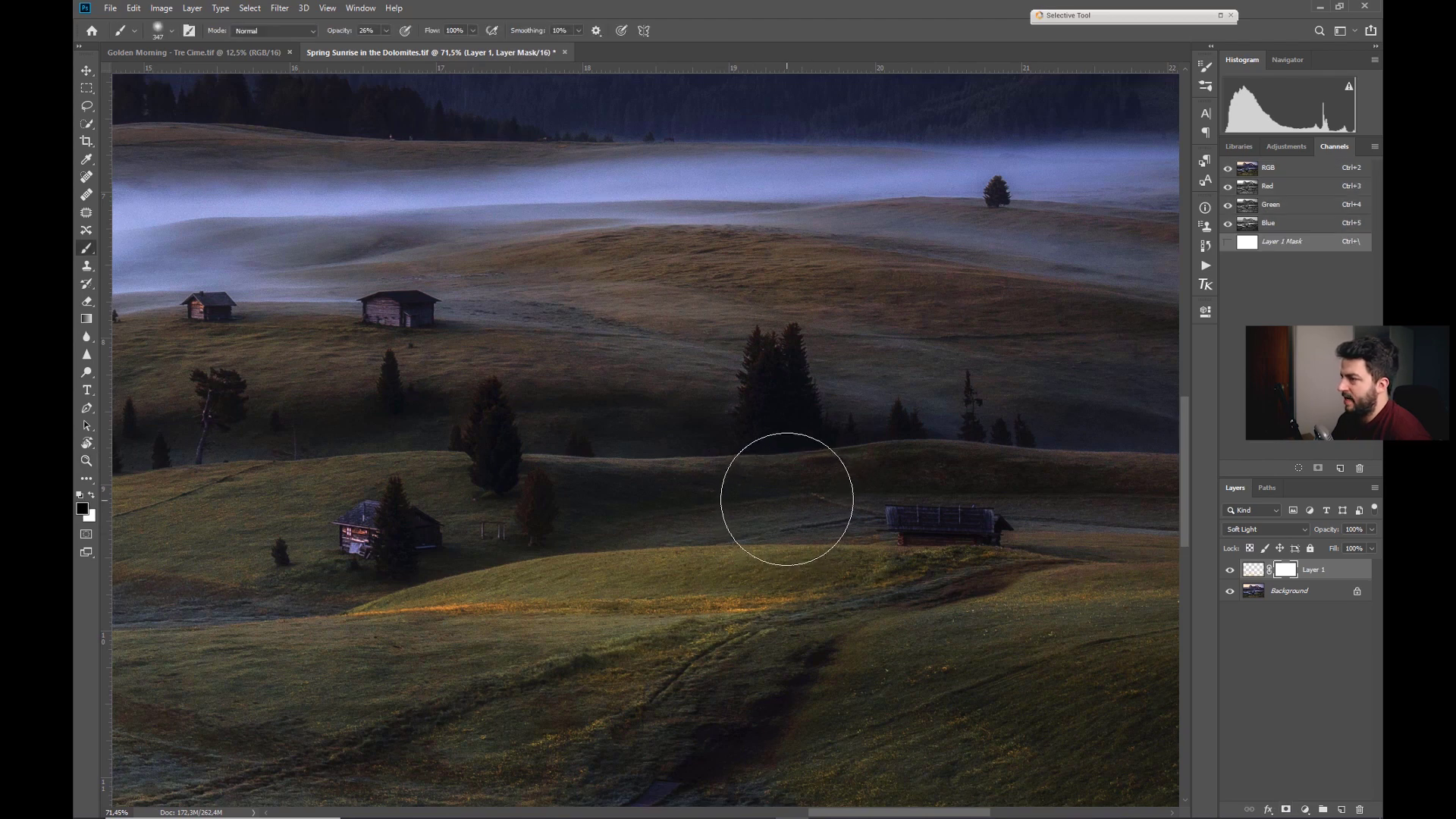
{"action": "key", "text": "x"}
- Paint black on the mask at 66% opacity with a 145 px brush over the shaded ground around the huts
{"action": "left_click_drag", "start_coordinate": [736, 493], "coordinate": [733, 493]}
{"action": "key", "text": "6"}
{"action": "key", "text": "6"}
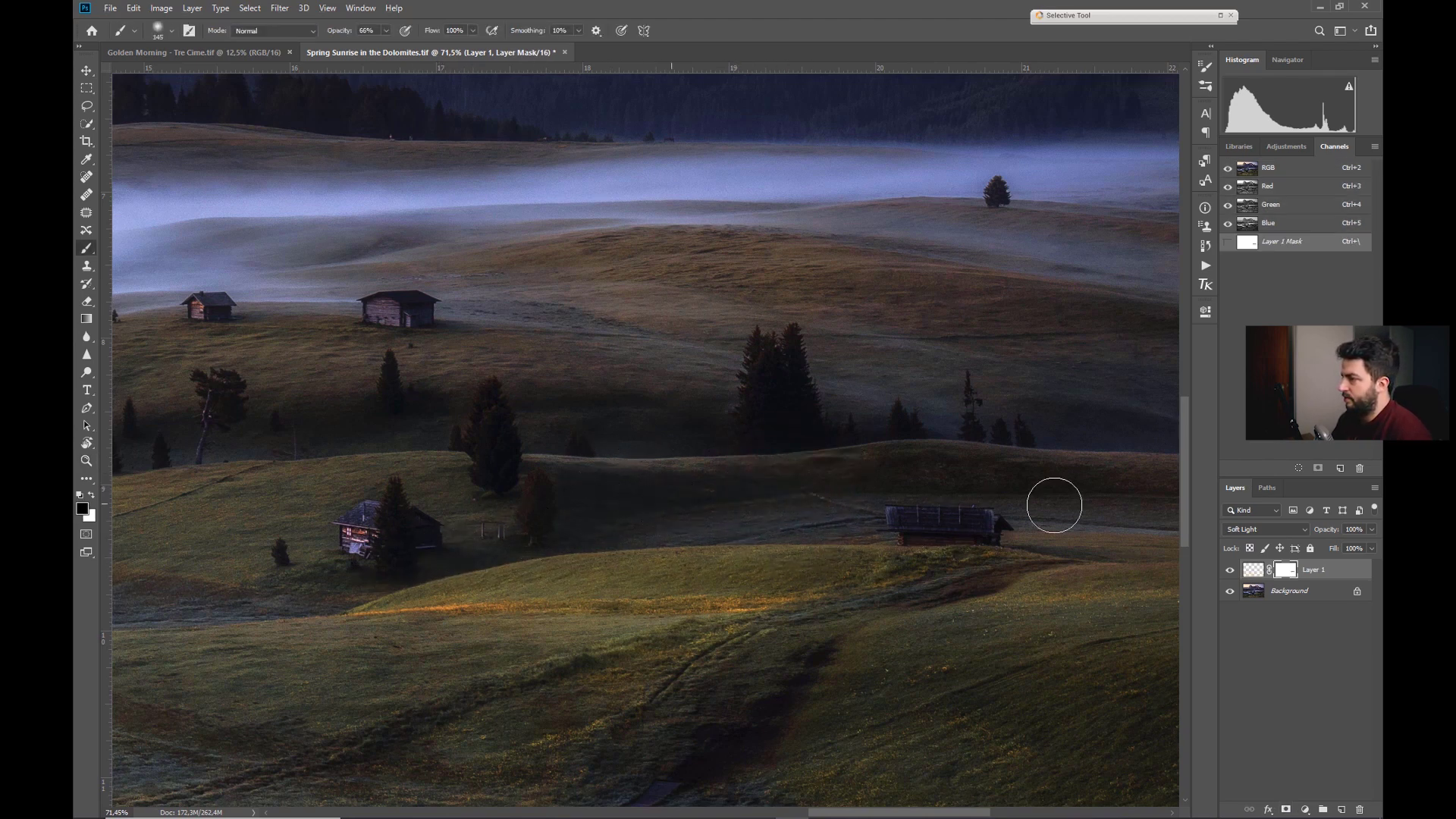
{"action": "left_click_drag", "start_coordinate": [350, 454], "coordinate": [863, 489]}
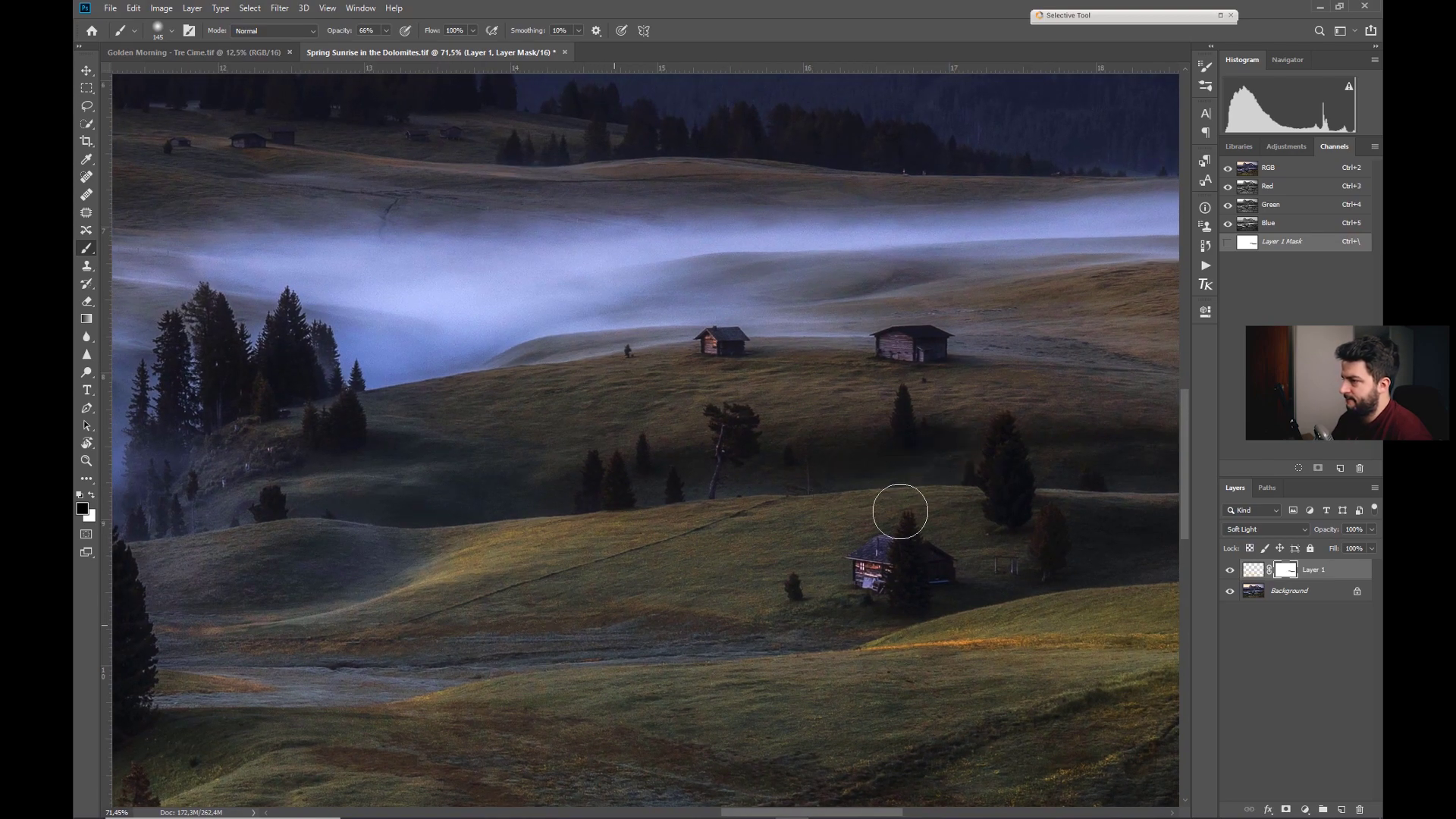
{"action": "left_click_drag", "start_coordinate": [610, 553], "coordinate": [598, 595]}
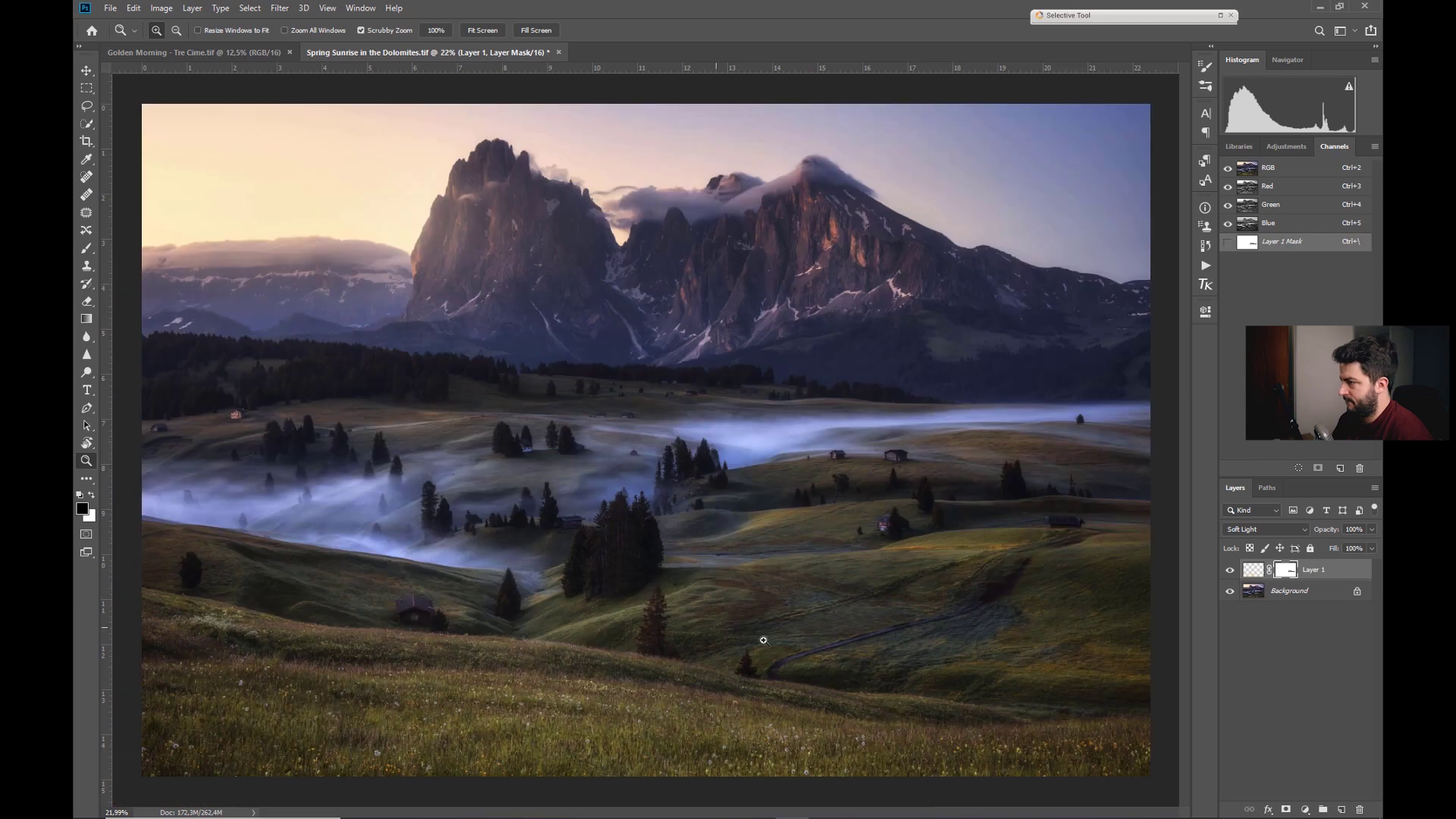
- Compare the whole photo with and without the painted light layer
{"action": "key", "text": "z"}
{"action": "key", "text": "ctrl+minus"}
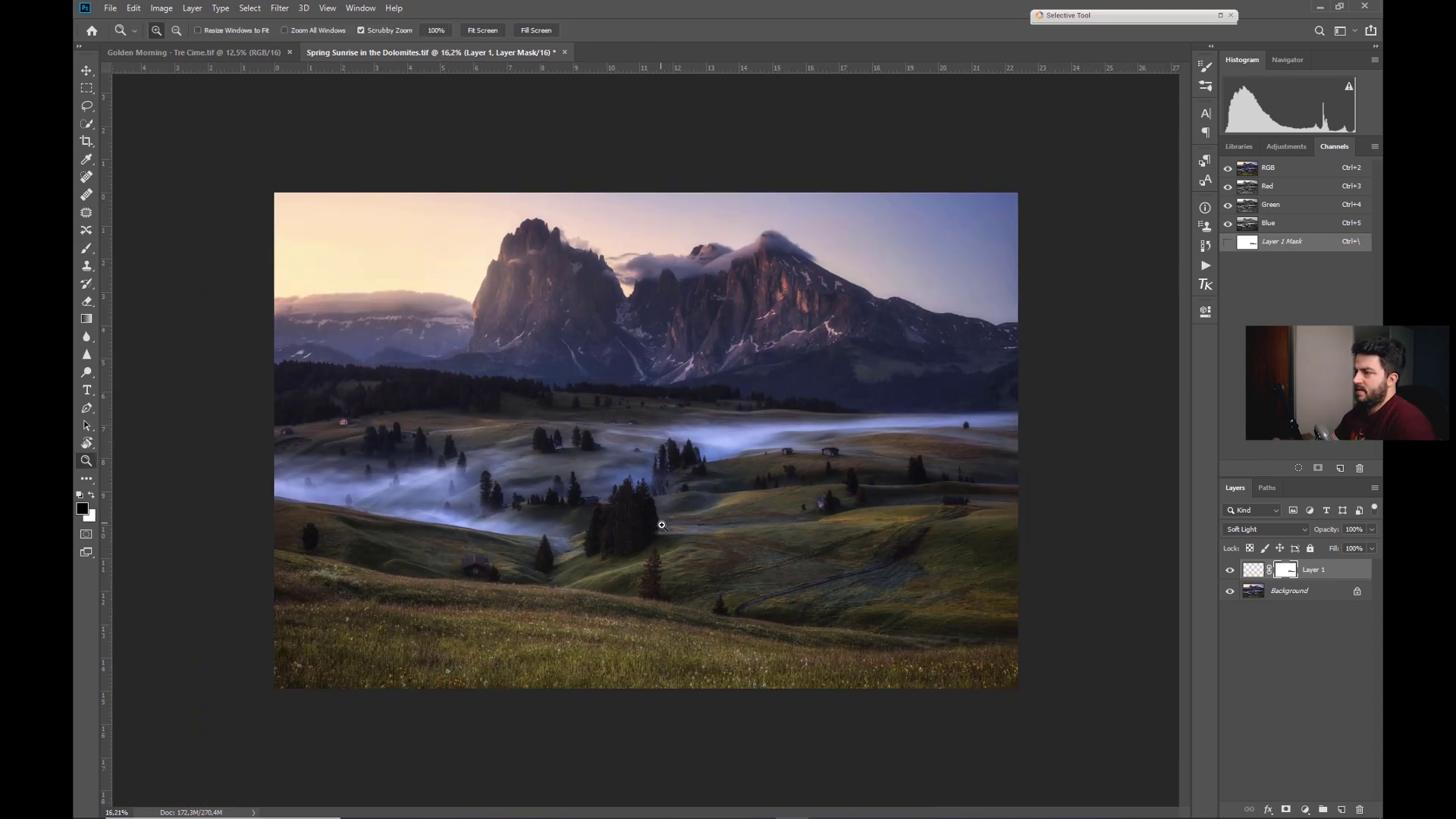
{"action": "left_click", "coordinate": [1229, 570]}
{"action": "left_click", "coordinate": [1228, 570]}
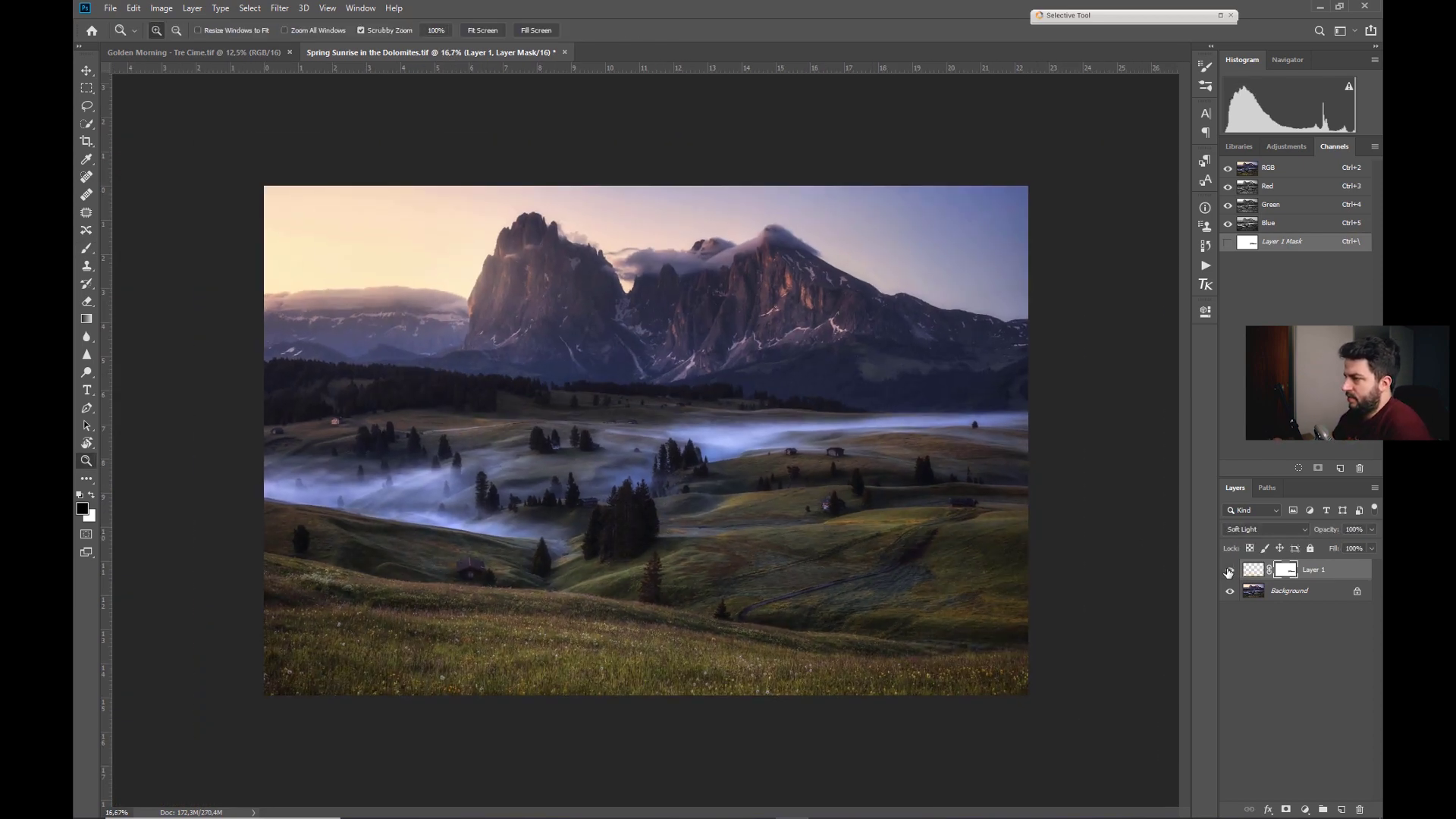
{"action": "left_click", "coordinate": [1229, 570]}
{"action": "left_click", "coordinate": [1229, 570]}
- Mask the painted light out of shaded parts of the middle hills, then toggle the layer's visibility to check it
{"action": "key", "text": "b"}
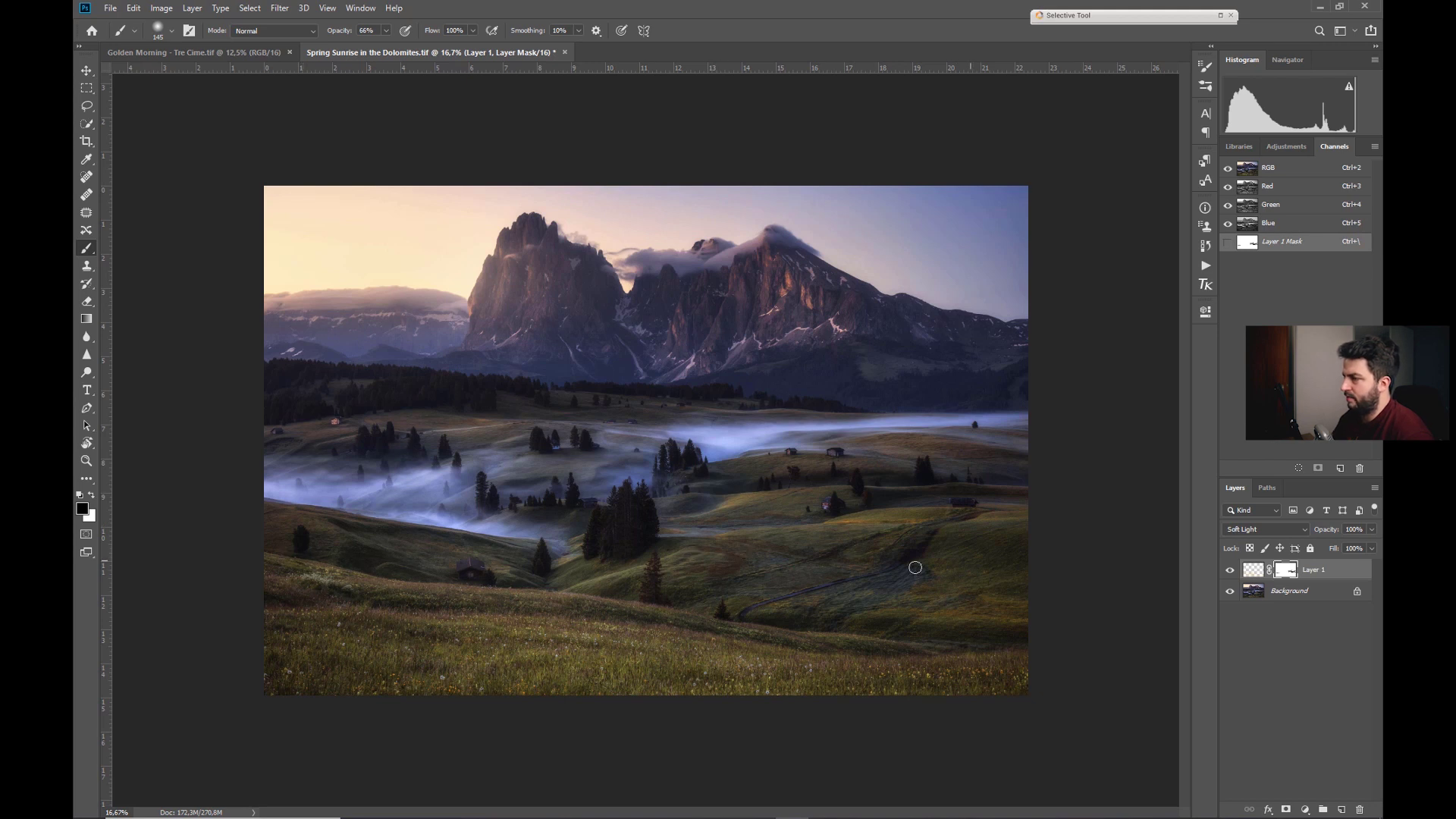
{"action": "key", "text": "z"}
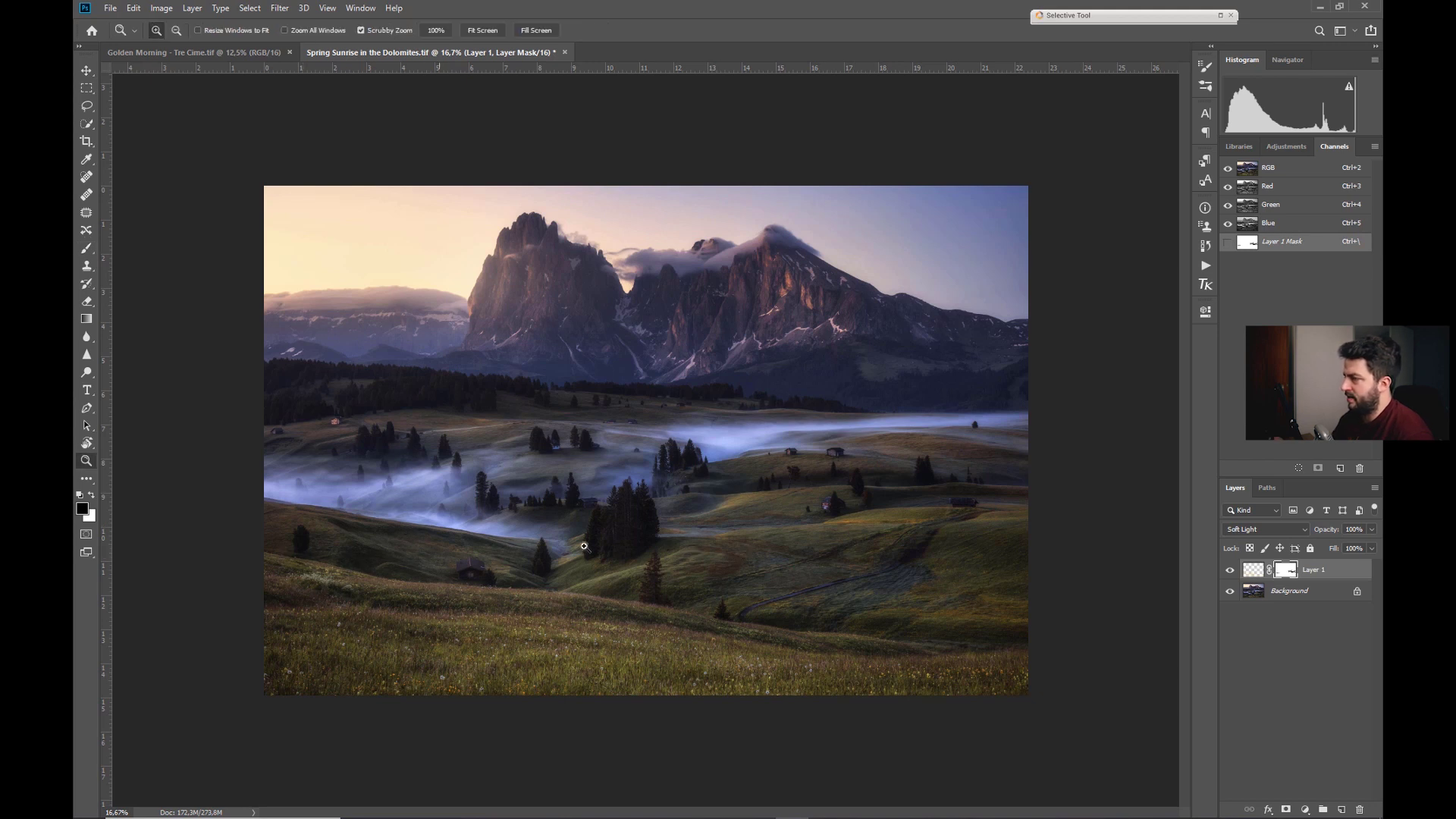
{"action": "left_click", "coordinate": [1231, 573]}
{"action": "left_click", "coordinate": [1230, 574]}
{"action": "left_click", "coordinate": [1228, 576]}
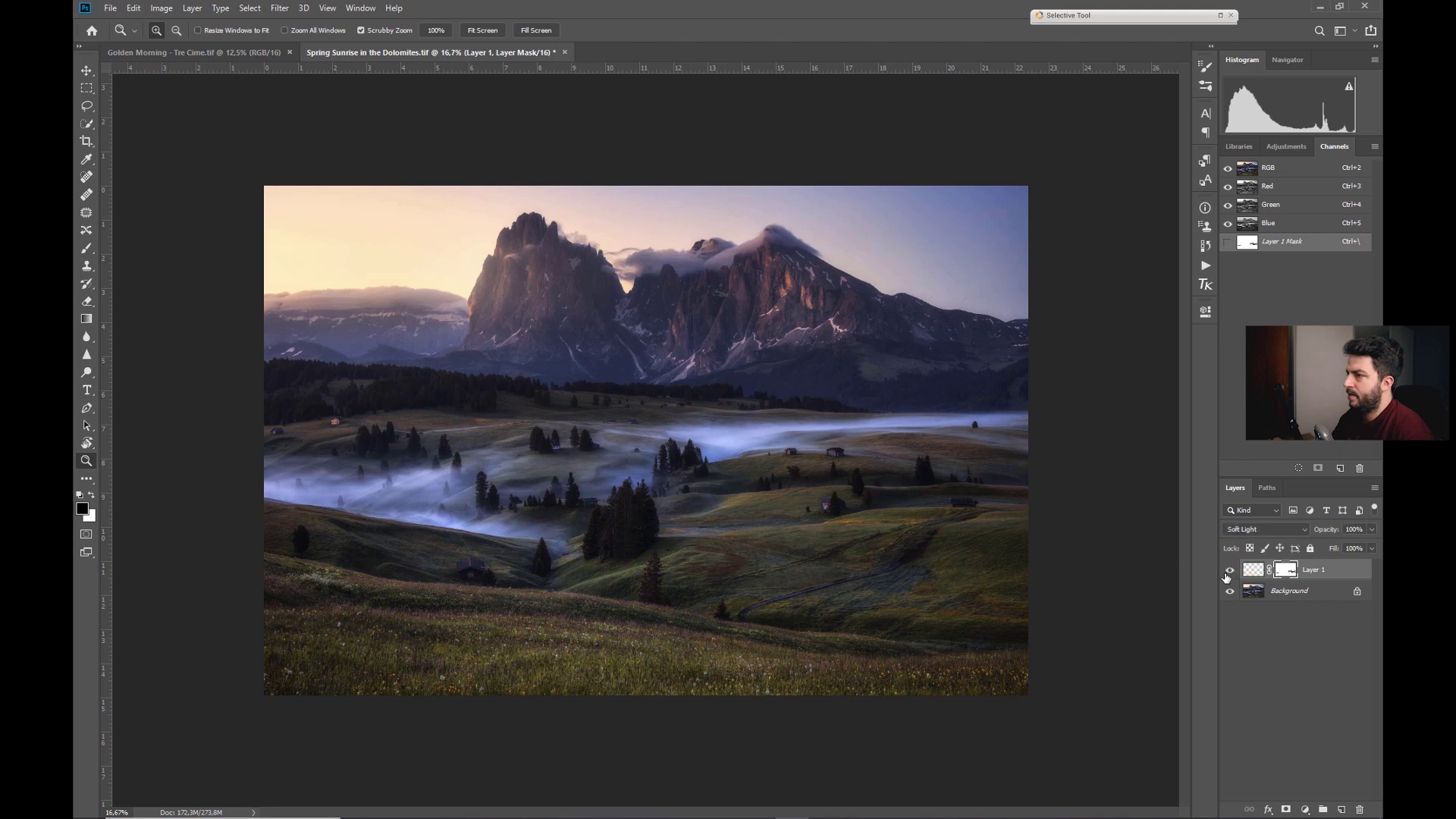
- Refine the layer mask over remaining dark areas of the valley and compare the result with the layer hidden
{"action": "key", "text": "b"}
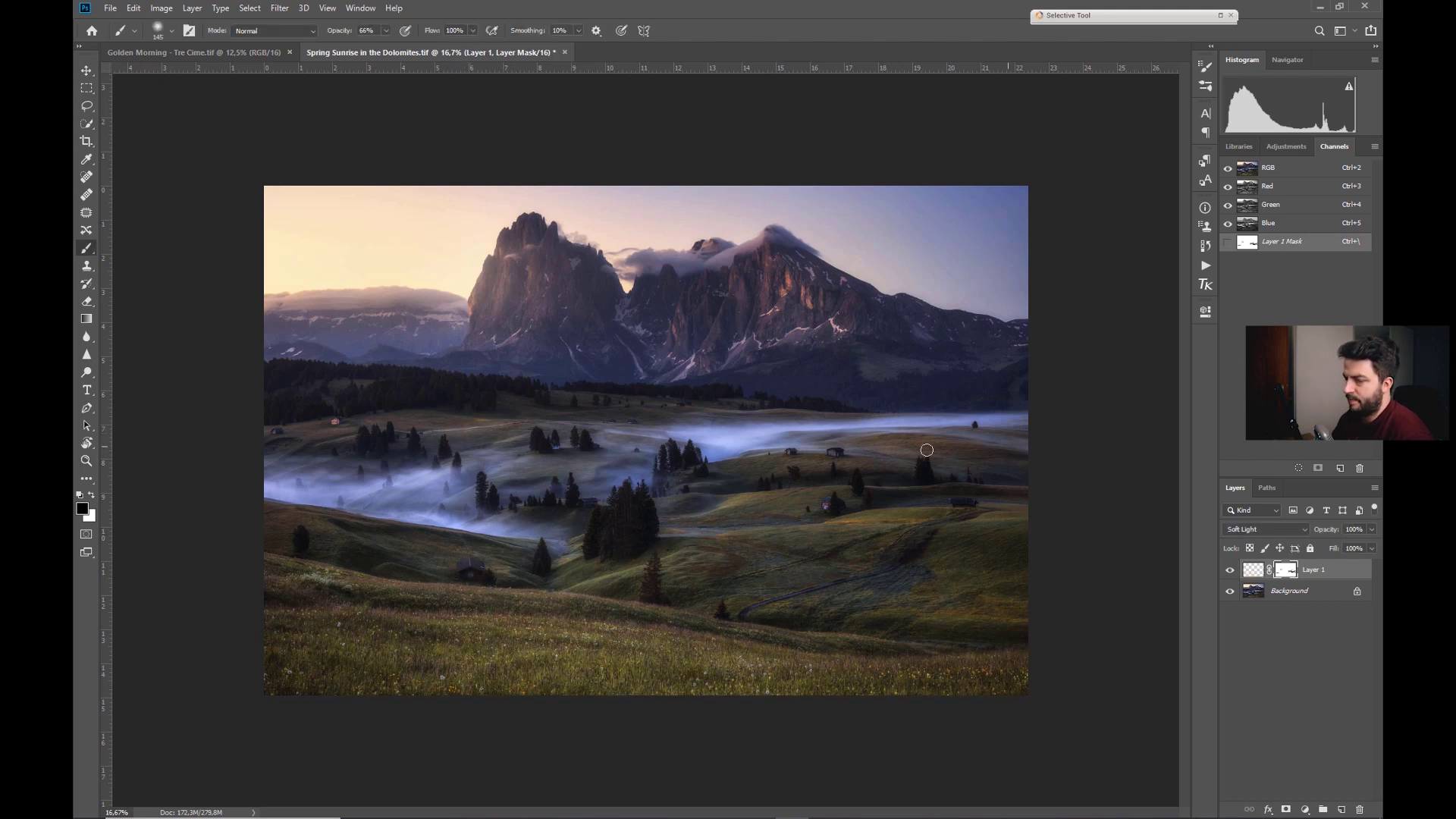
{"action": "left_click", "coordinate": [1229, 574]}
{"action": "left_click", "coordinate": [1230, 574]}
{"action": "left_click", "coordinate": [1228, 575]}
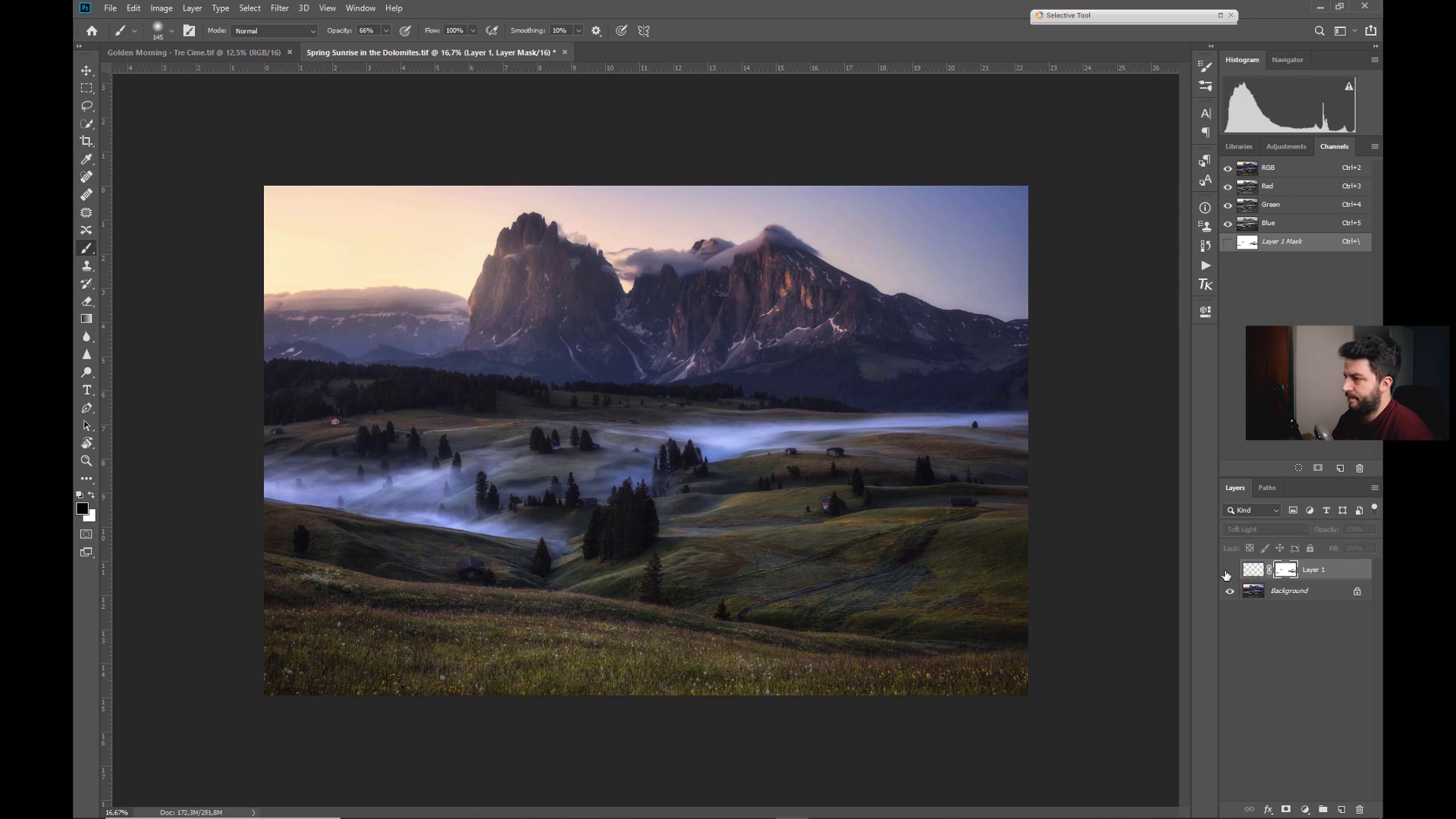
{"action": "left_click", "coordinate": [1228, 576]}
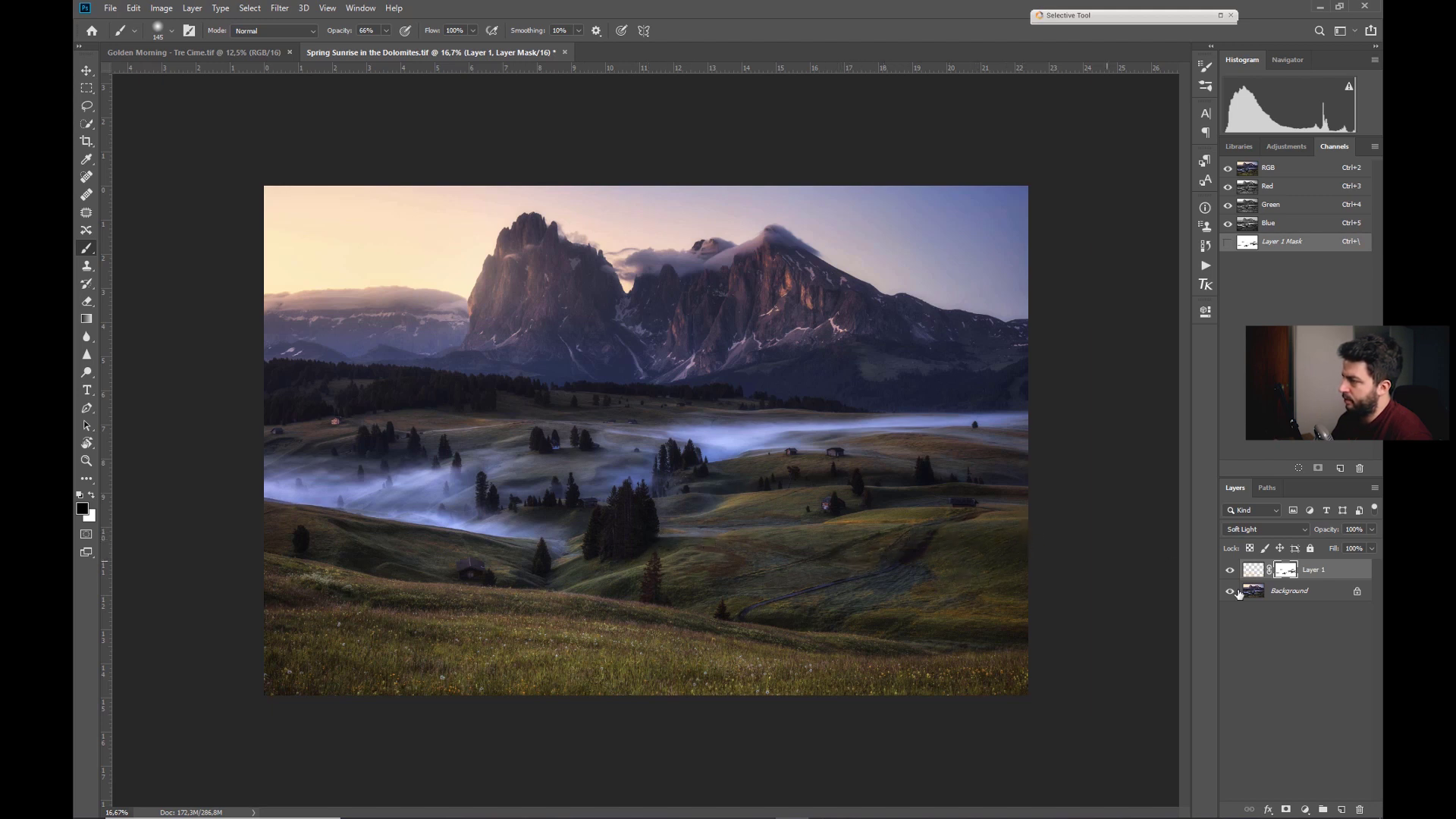
- Enlarge the brush and mask the warm light off the shaded lower slopes along the foreground meadow
{"action": "left_click_drag", "start_coordinate": [978, 566], "coordinate": [1004, 573]}
{"action": "mouse_move", "coordinate": [926, 586]}
{"action": "left_mouse_down"}
{"action": "mouse_move", "coordinate": [1095, 594]}
{"action": "mouse_move", "coordinate": [1070, 652]}
{"action": "mouse_move", "coordinate": [1009, 661]}
{"action": "left_mouse_up"}
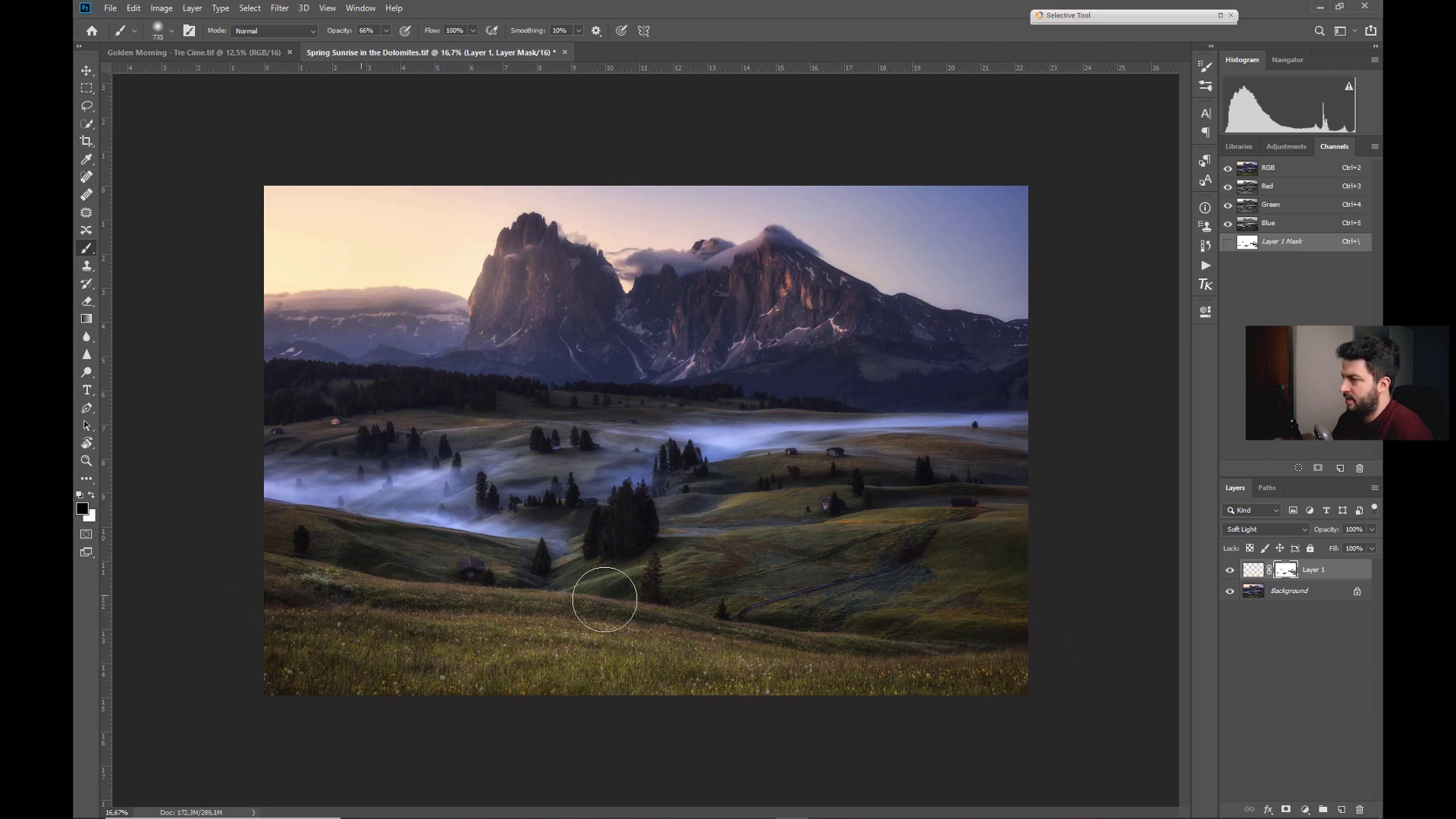
{"action": "key", "text": "z"}
{"action": "left_click", "coordinate": [926, 546], "text": "alt"}
{"action": "left_click", "coordinate": [926, 546]}
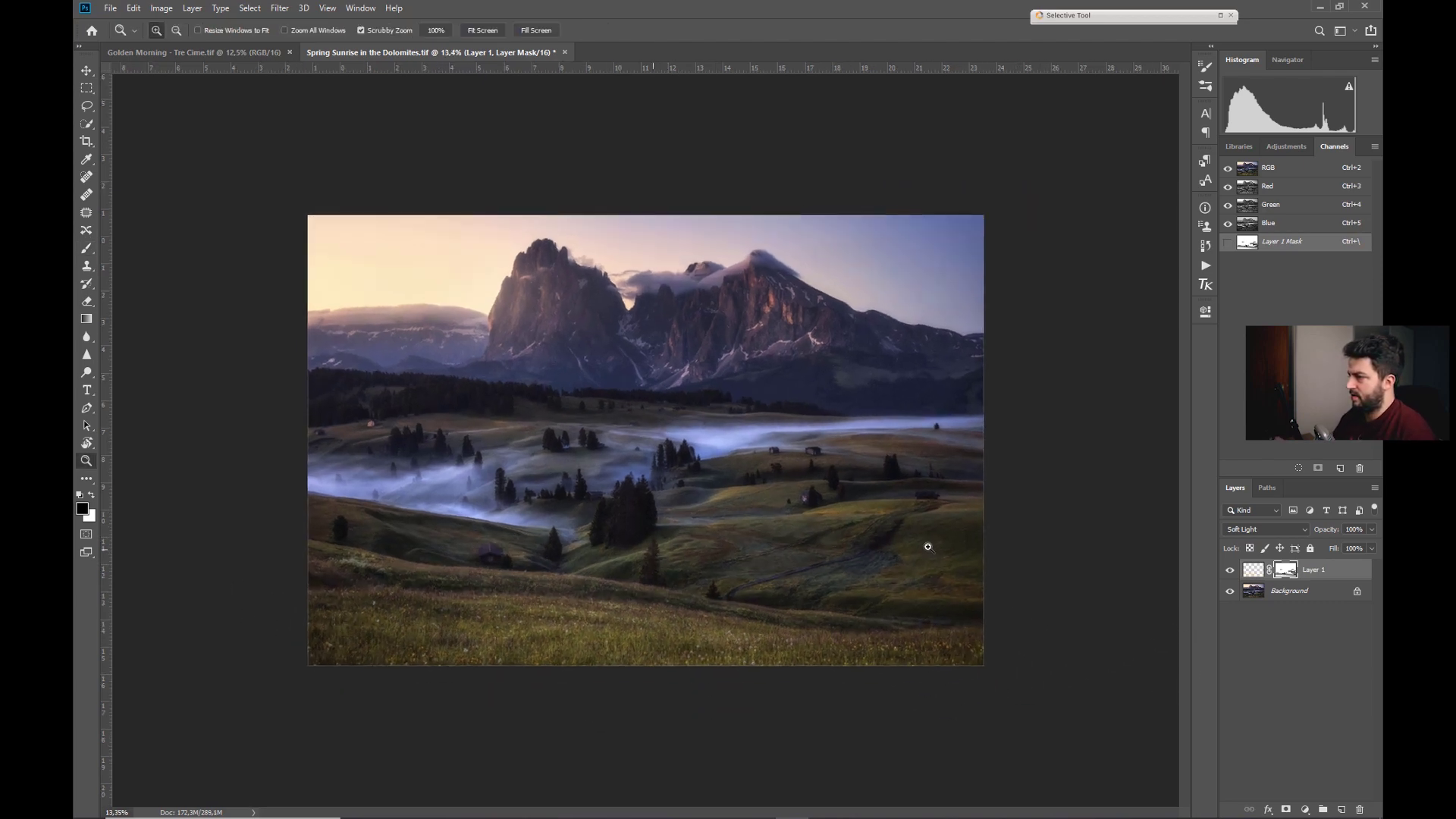
- Toggle the masked light layer off and on to judge the finished effect on the whole photo
{"action": "left_click", "coordinate": [1230, 569]}
{"action": "left_click", "coordinate": [1230, 569]}
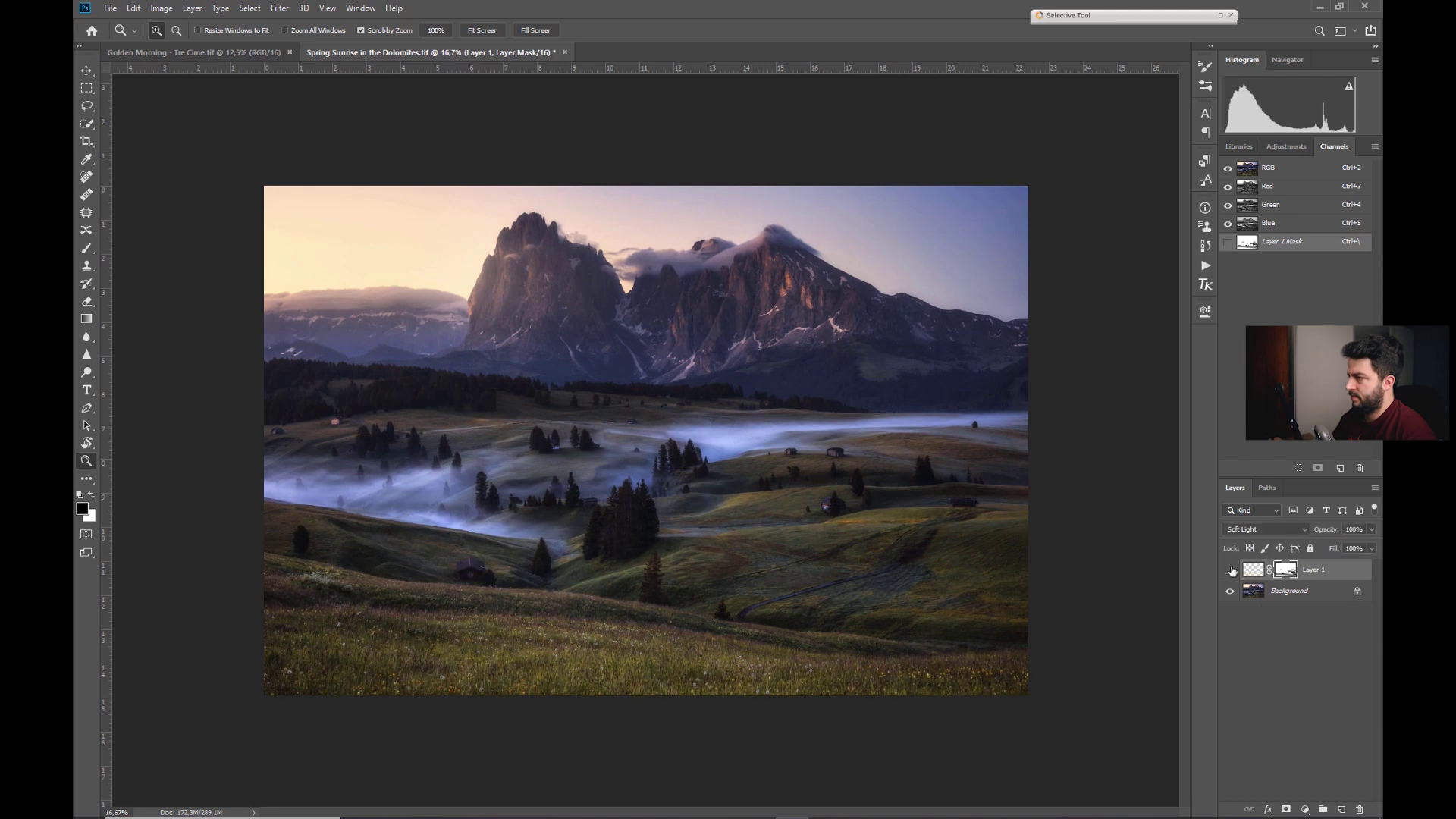
{"action": "left_click", "coordinate": [1231, 570]}
{"action": "left_click", "coordinate": [1231, 570]}
{"action": "scroll", "coordinate": [777, 354], "scroll_direction": "down", "scroll_amount": 1}
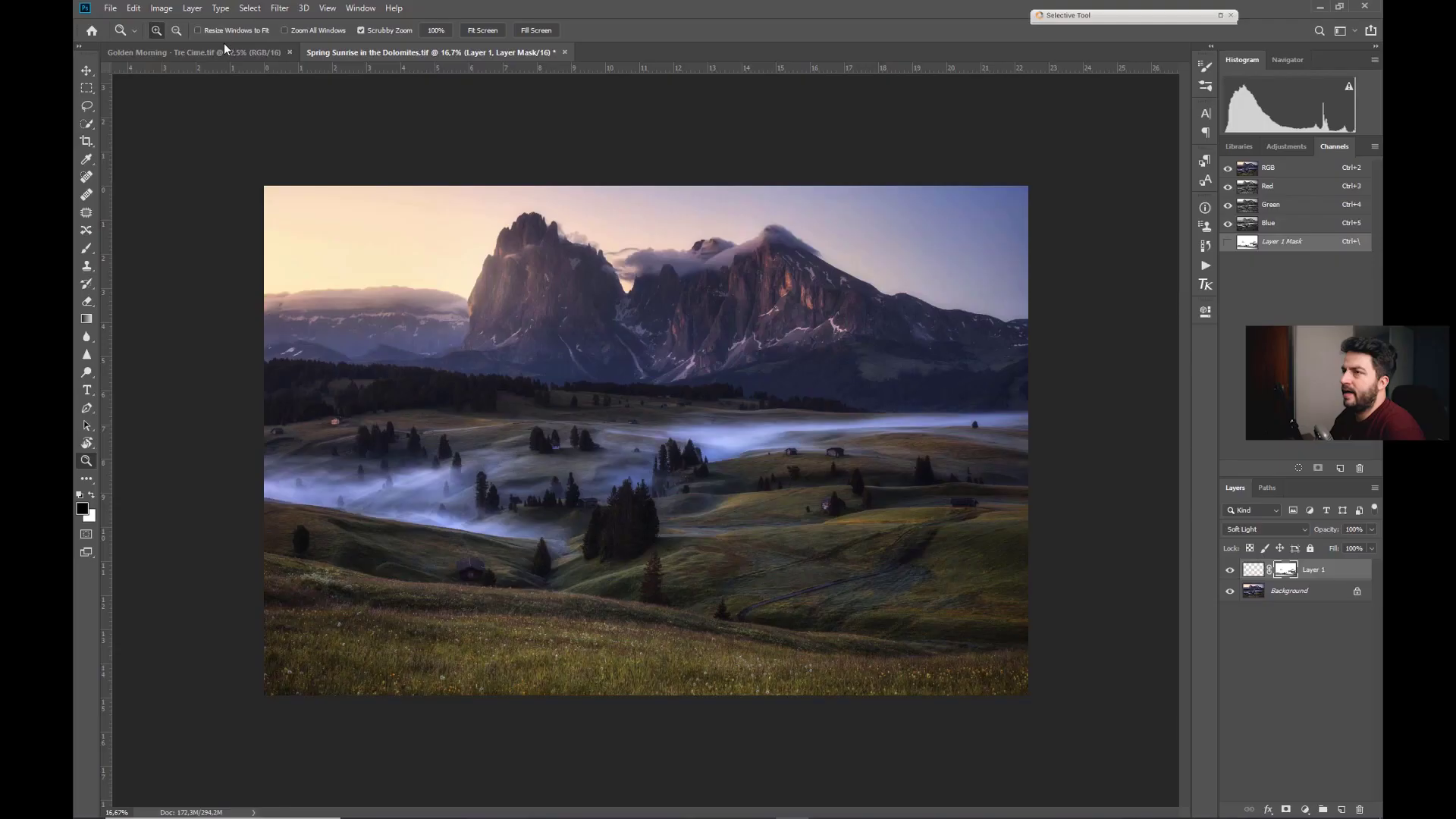
- Switch to the Golden Morning - Tre Cime photo and choose a darkened golden foreground colour sampled from the central peak's sunlit rock
{"action": "left_click", "coordinate": [220, 51]}
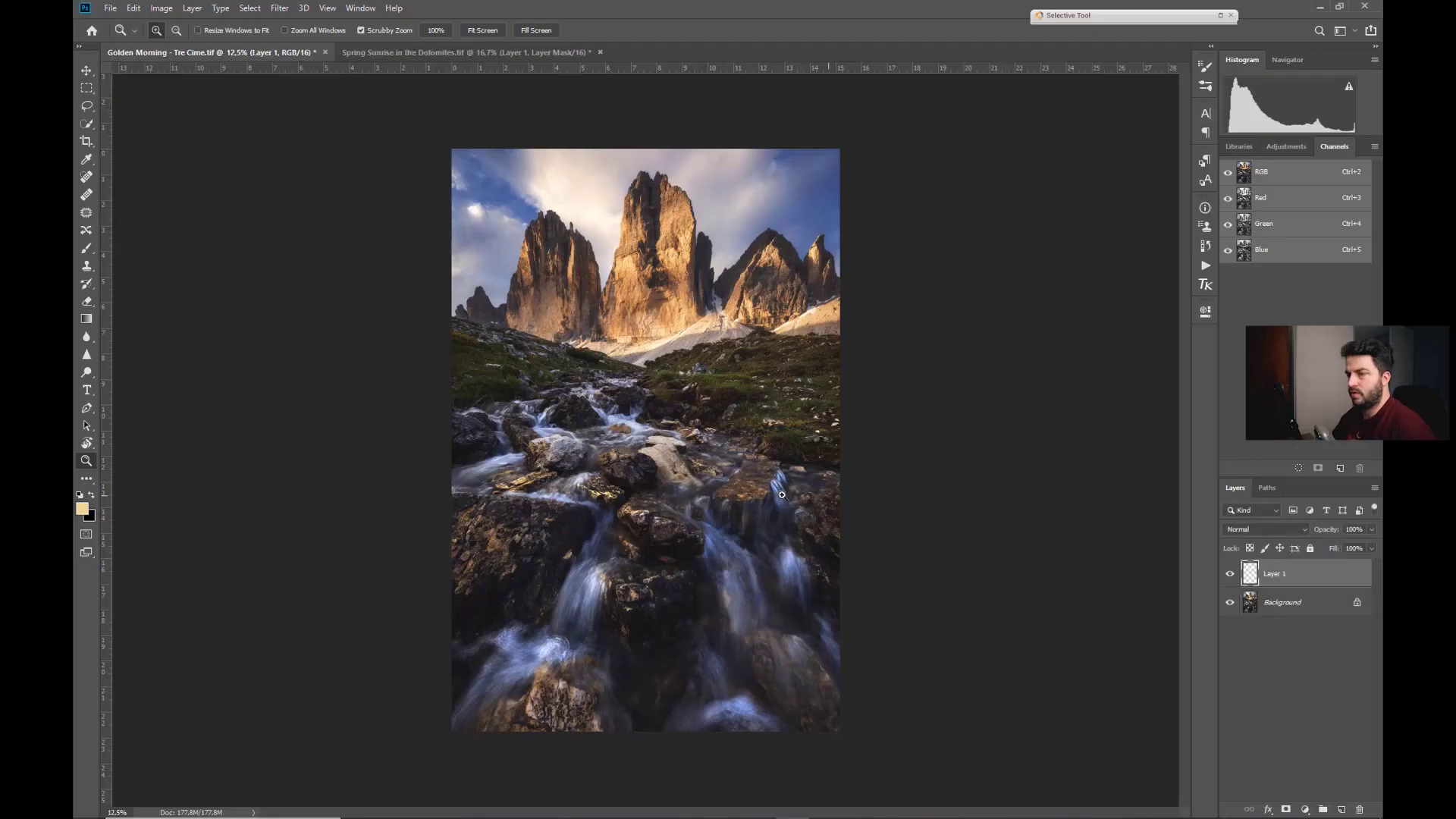
{"action": "left_click", "coordinate": [86, 512]}
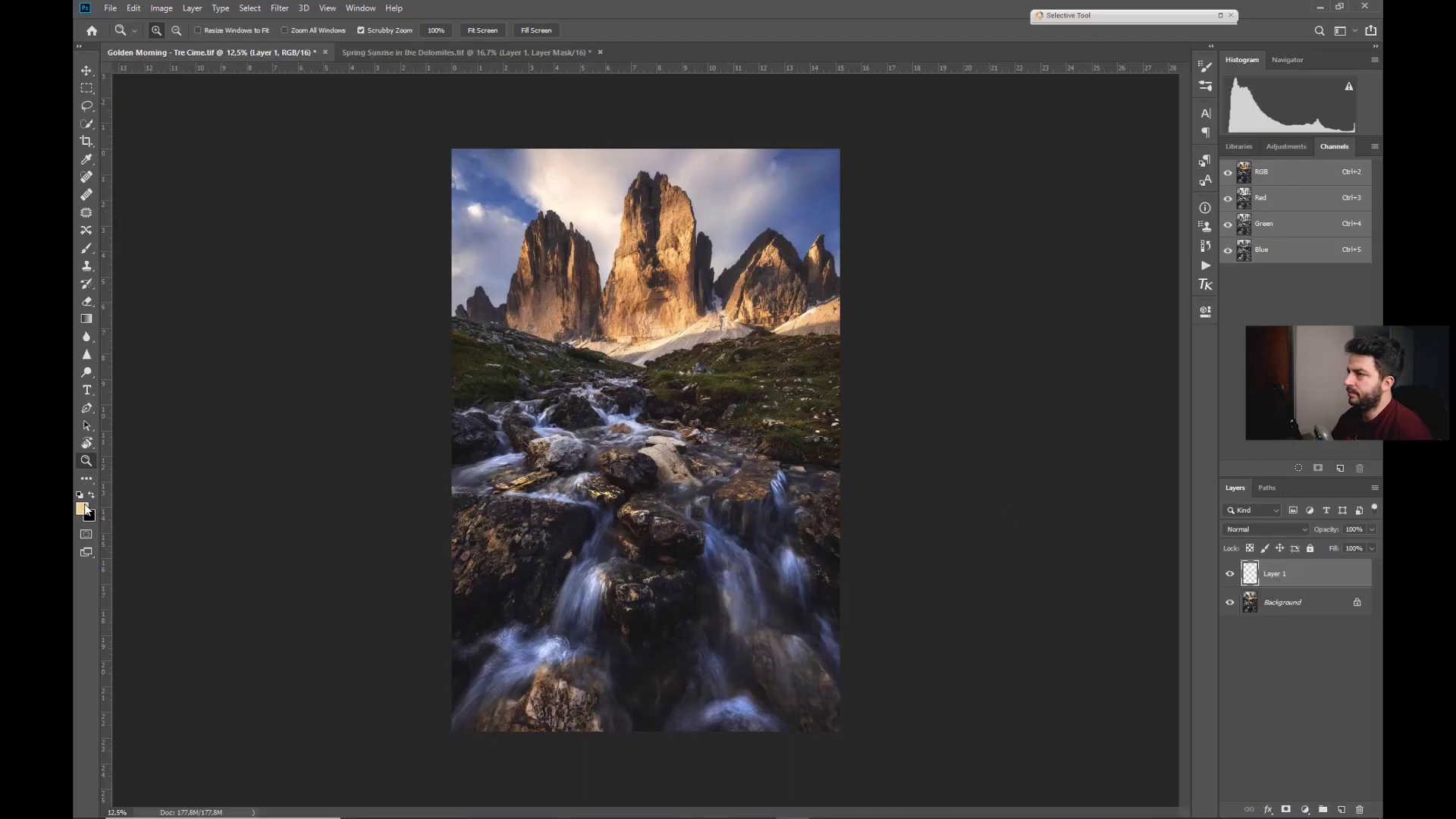
{"action": "left_click", "coordinate": [628, 262]}
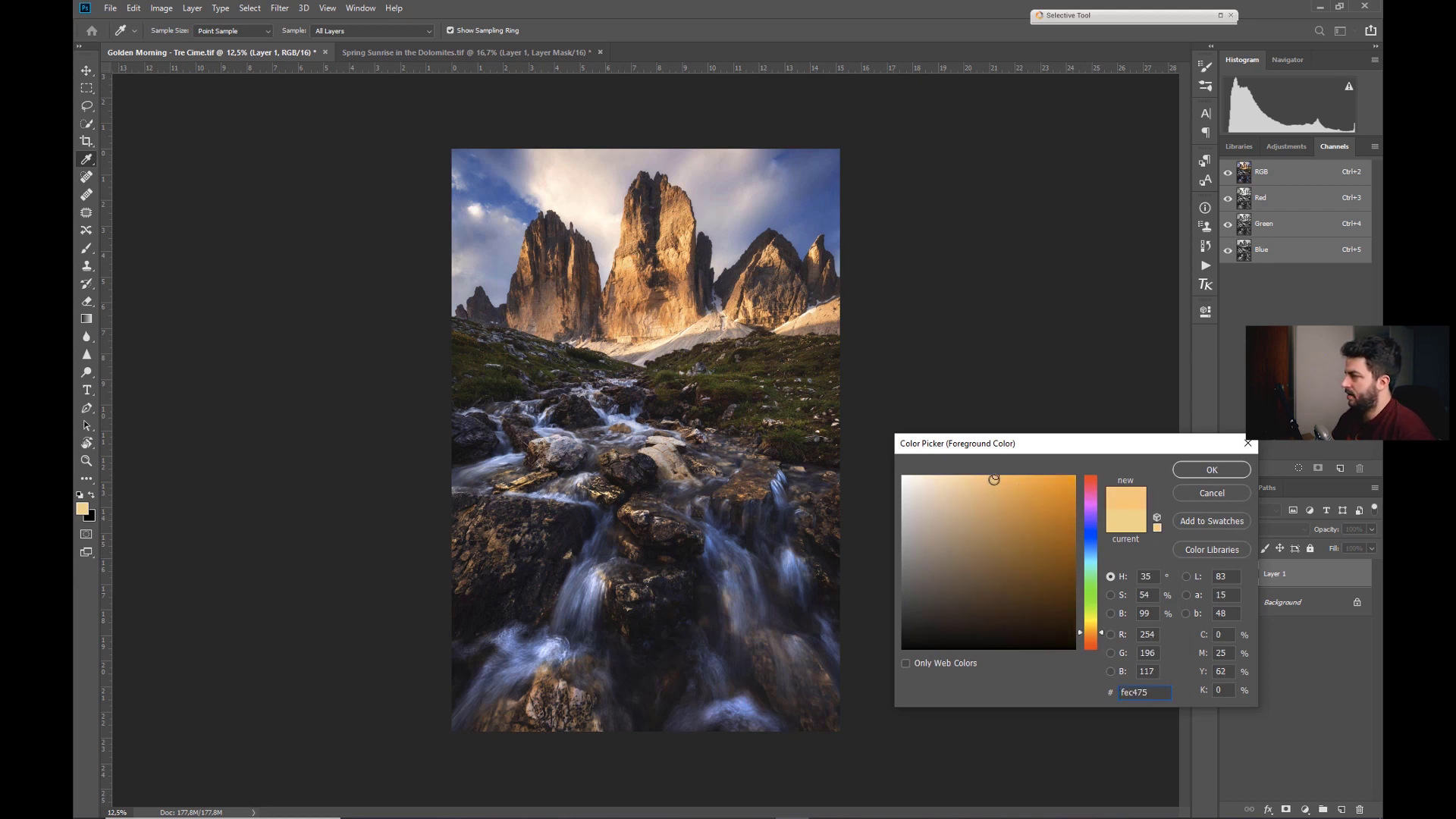
{"action": "left_click_drag", "start_coordinate": [994, 479], "coordinate": [1008, 513]}
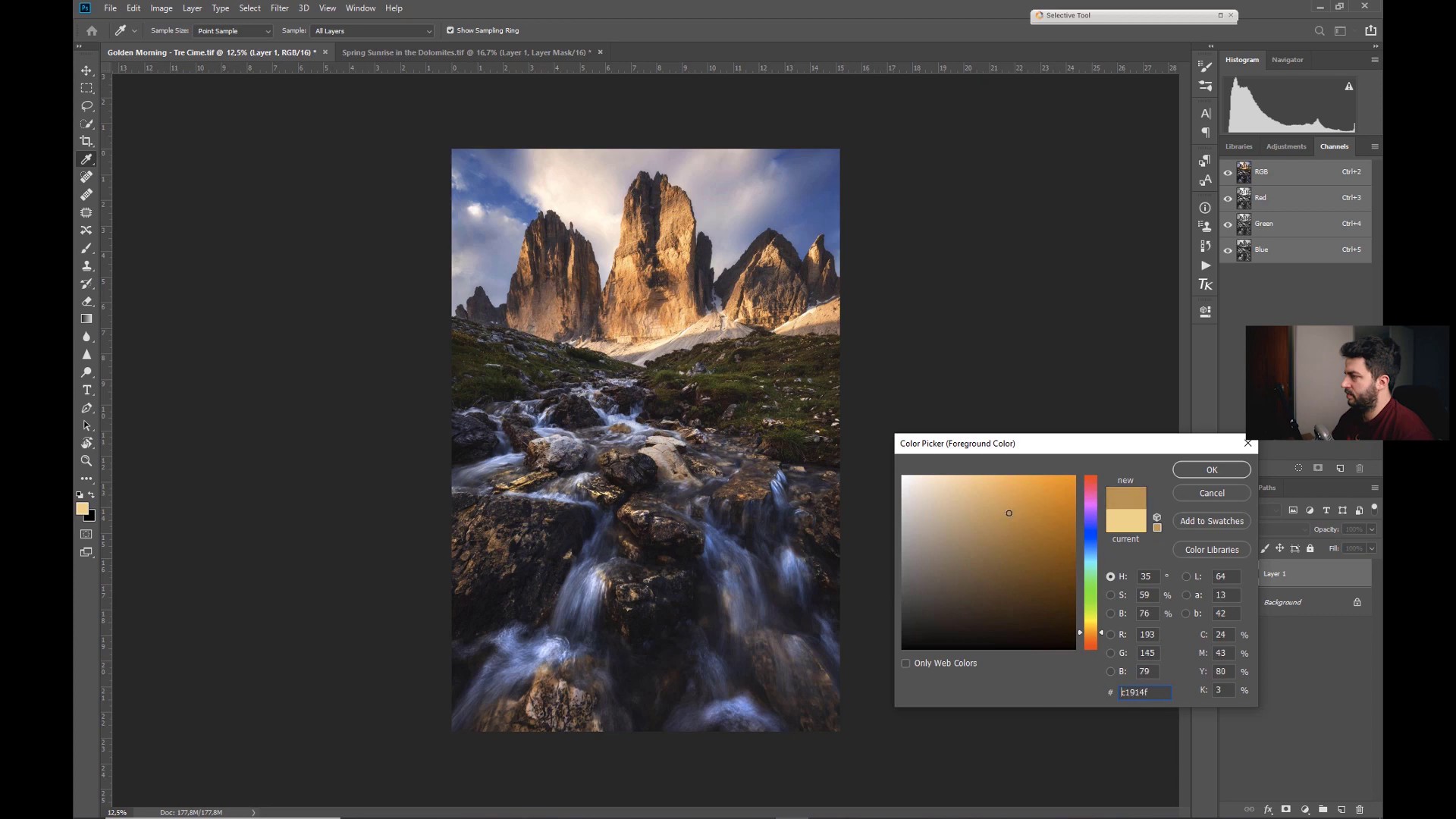
{"action": "left_click", "coordinate": [1211, 469]}
- Ready a soft brush over the Tre Cime peaks and set the empty layer's blend mode to Soft Light
{"action": "key", "text": "z"}
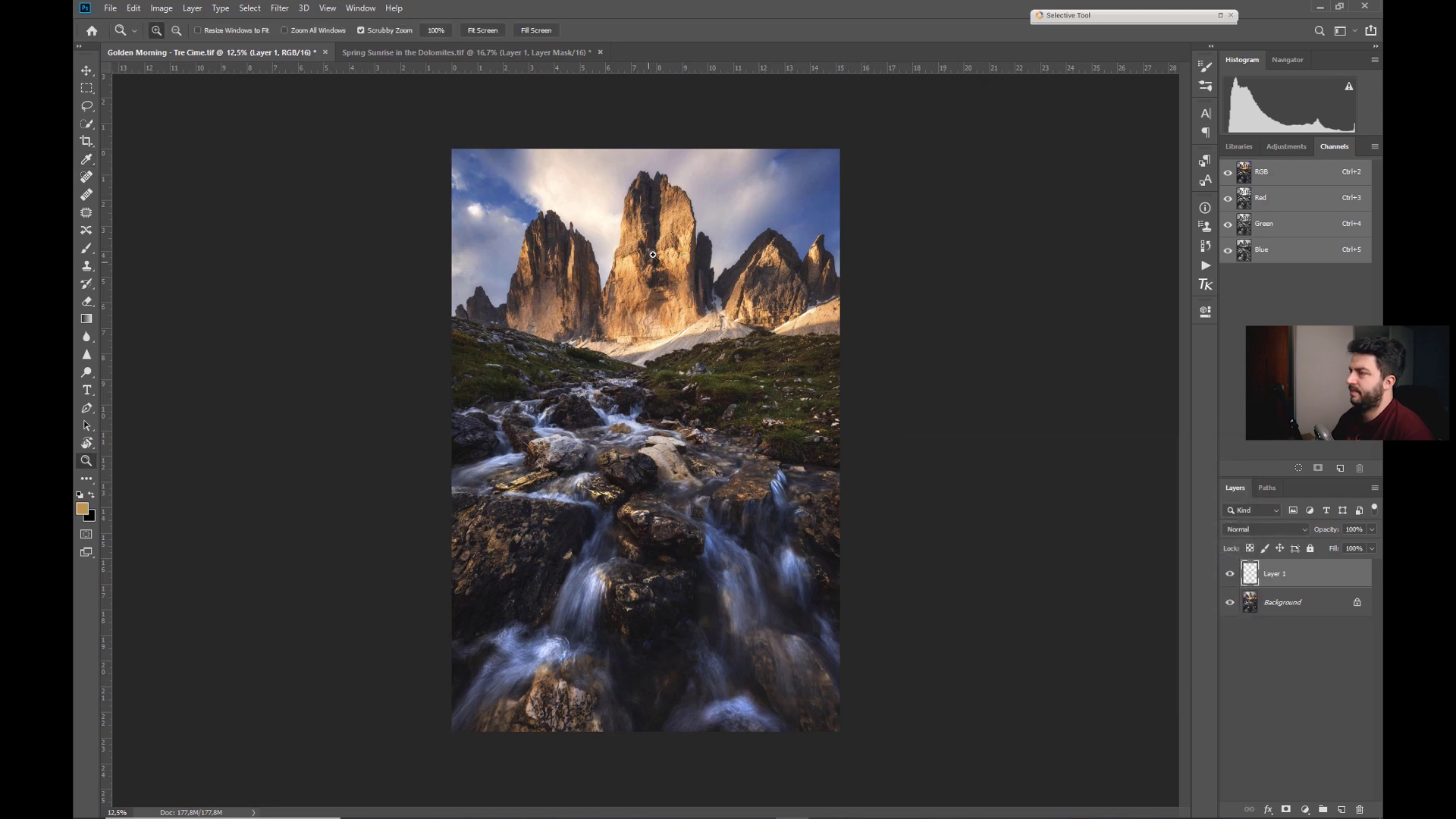
{"action": "left_click_drag", "start_coordinate": [648, 252], "coordinate": [714, 234]}
{"action": "key", "text": "b"}
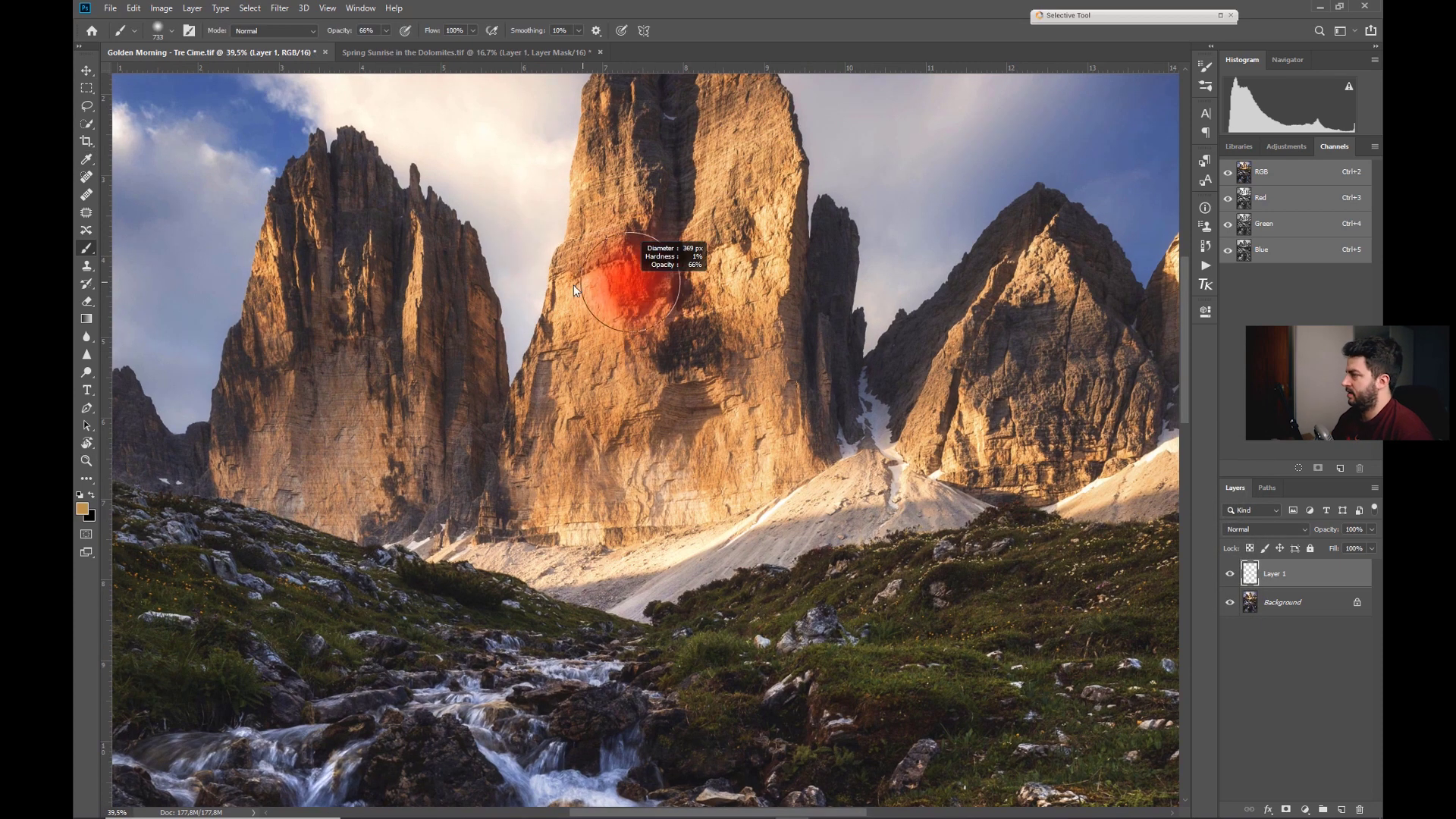
{"action": "left_click", "coordinate": [1264, 529]}
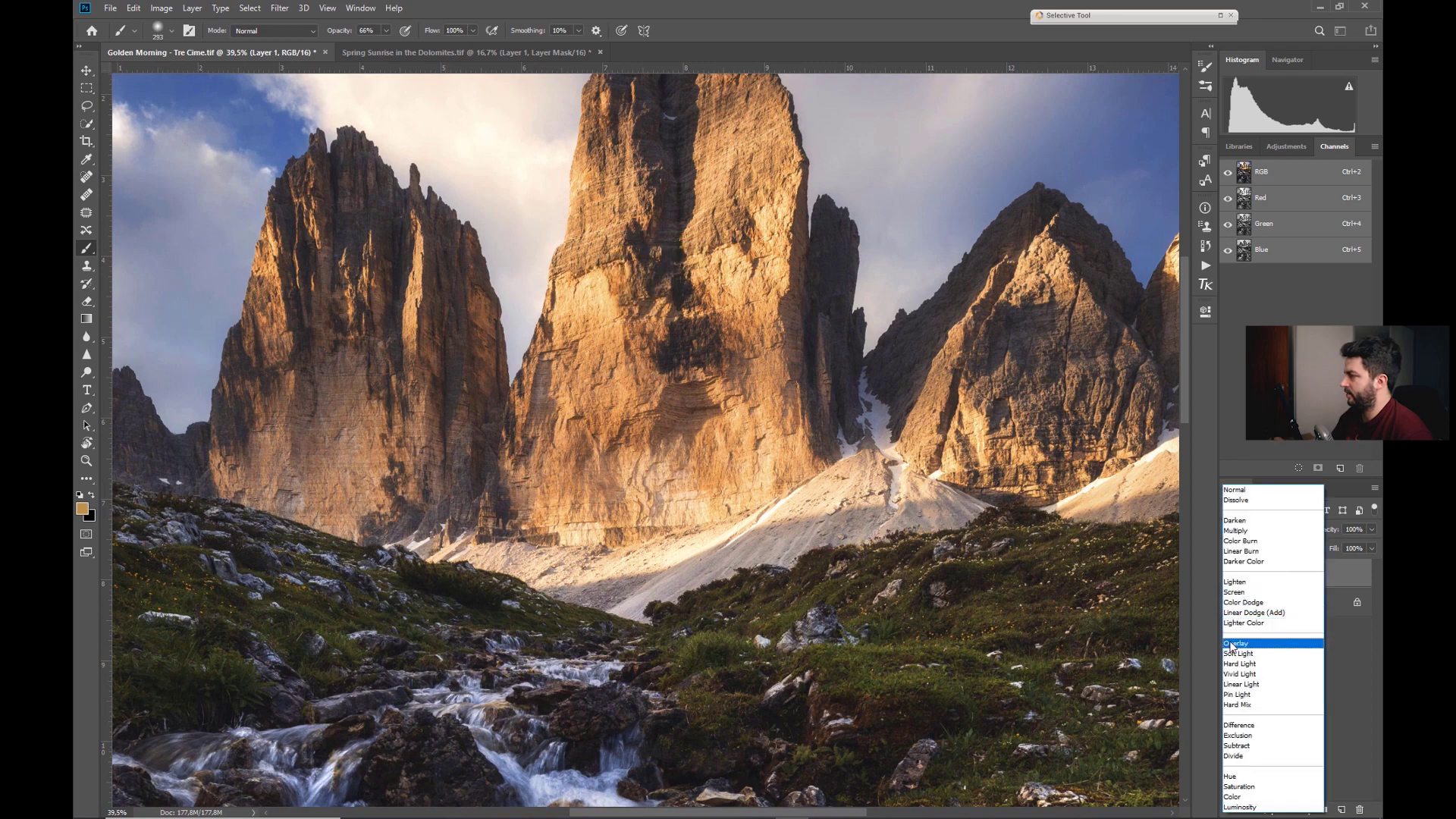
{"action": "left_click", "coordinate": [1232, 653]}
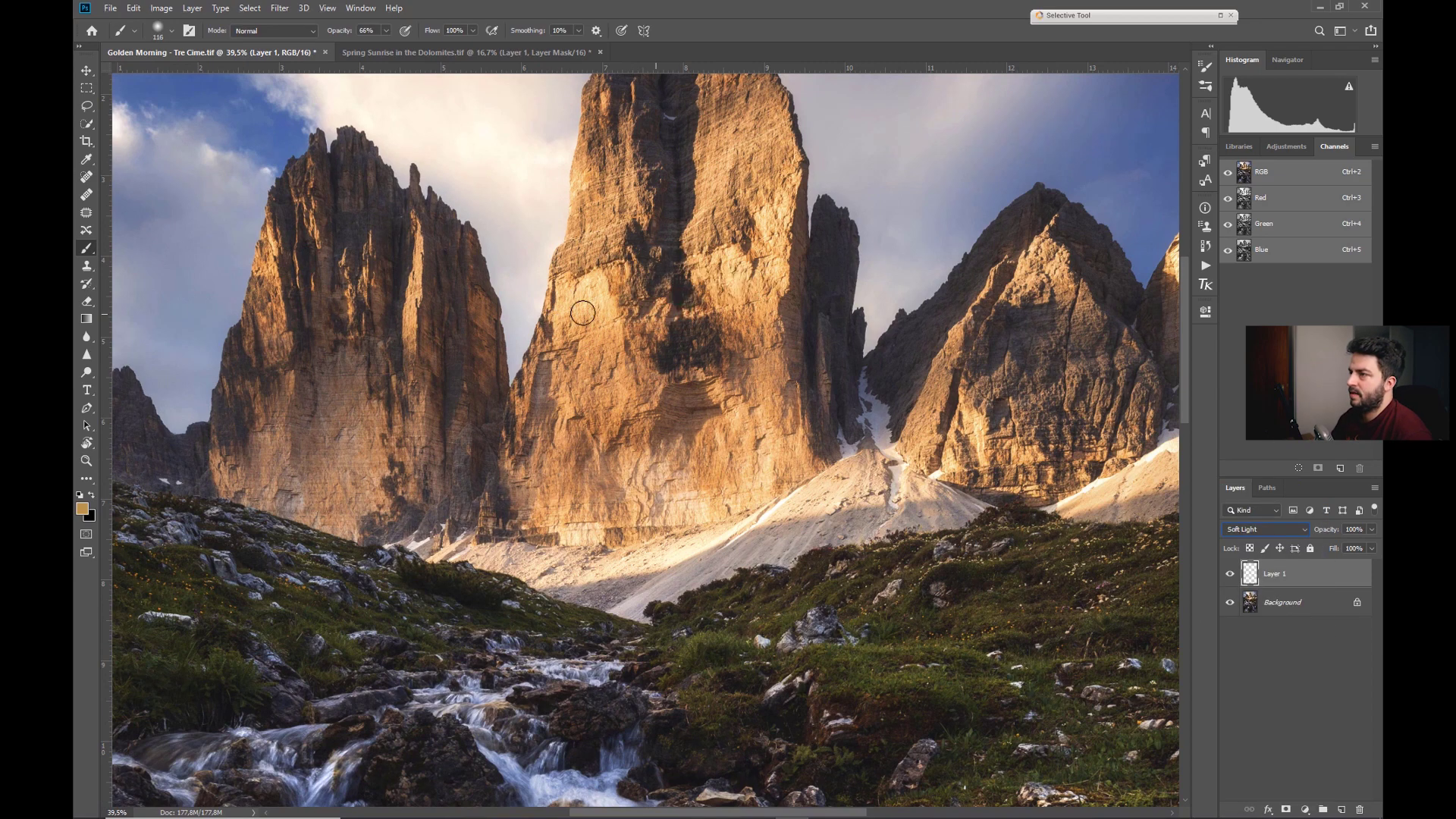
- Lower the brush opacity to 36%, resize the brush and paint golden light on the sunlit faces of the central and neighbouring peaks
{"action": "left_click_drag", "start_coordinate": [608, 274], "coordinate": [622, 266]}
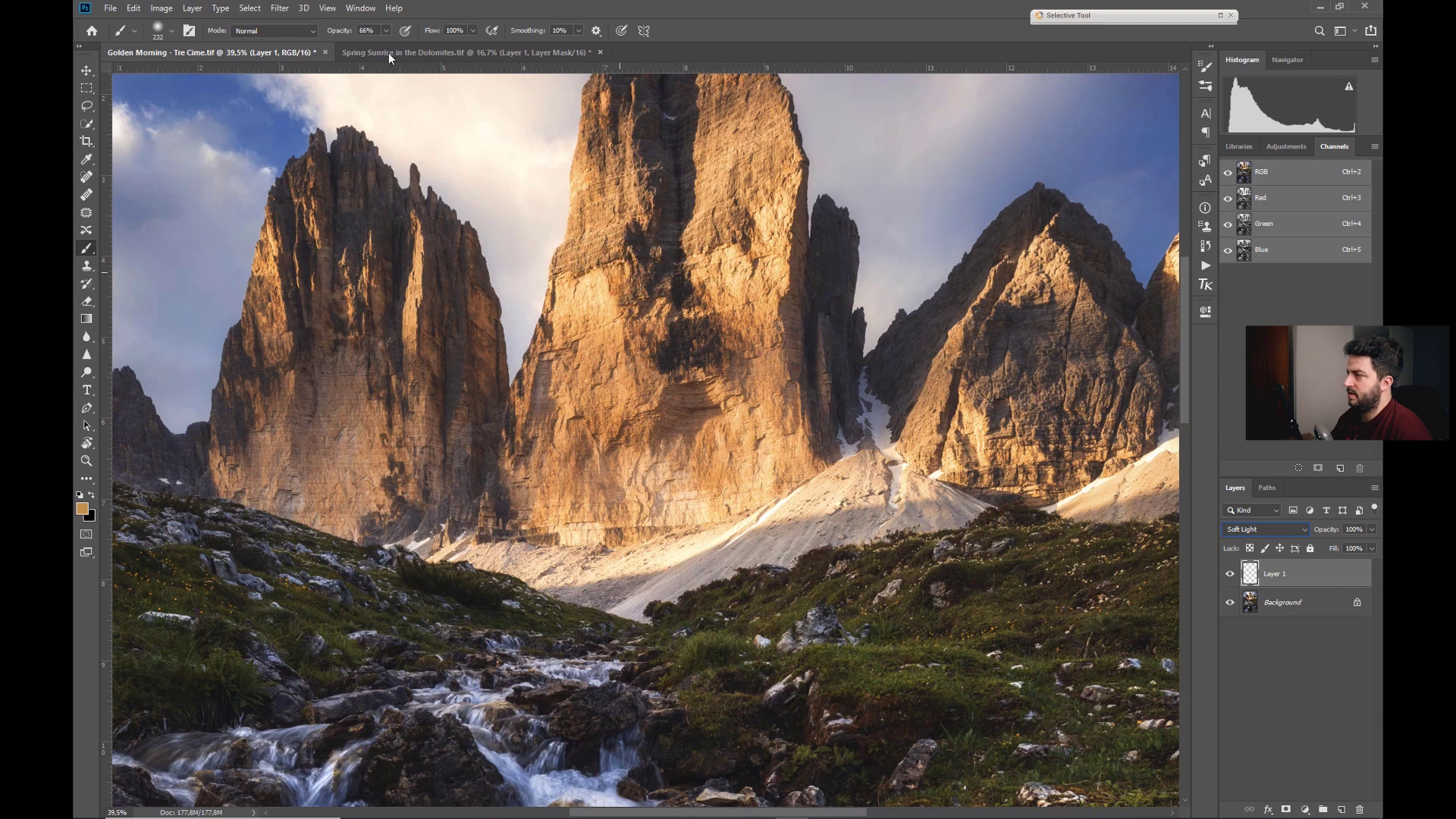
{"action": "mouse_move", "coordinate": [349, 34]}
{"action": "left_mouse_down"}
{"action": "mouse_move", "coordinate": [306, 35]}
{"action": "mouse_move", "coordinate": [360, 36]}
{"action": "left_mouse_up"}
{"action": "left_click_drag", "start_coordinate": [663, 282], "coordinate": [655, 282]}
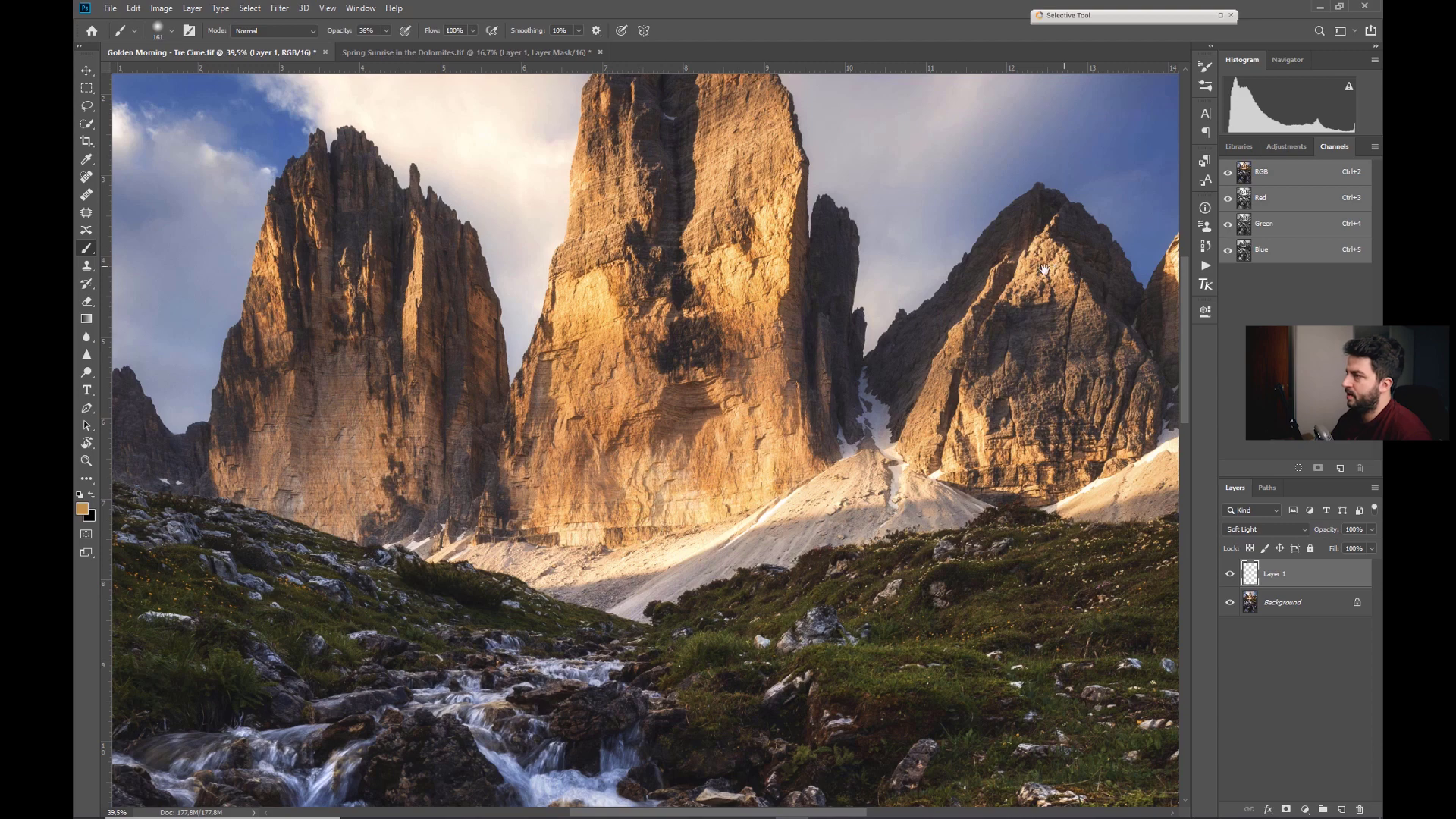
{"action": "left_click_drag", "start_coordinate": [1018, 289], "coordinate": [1063, 251]}
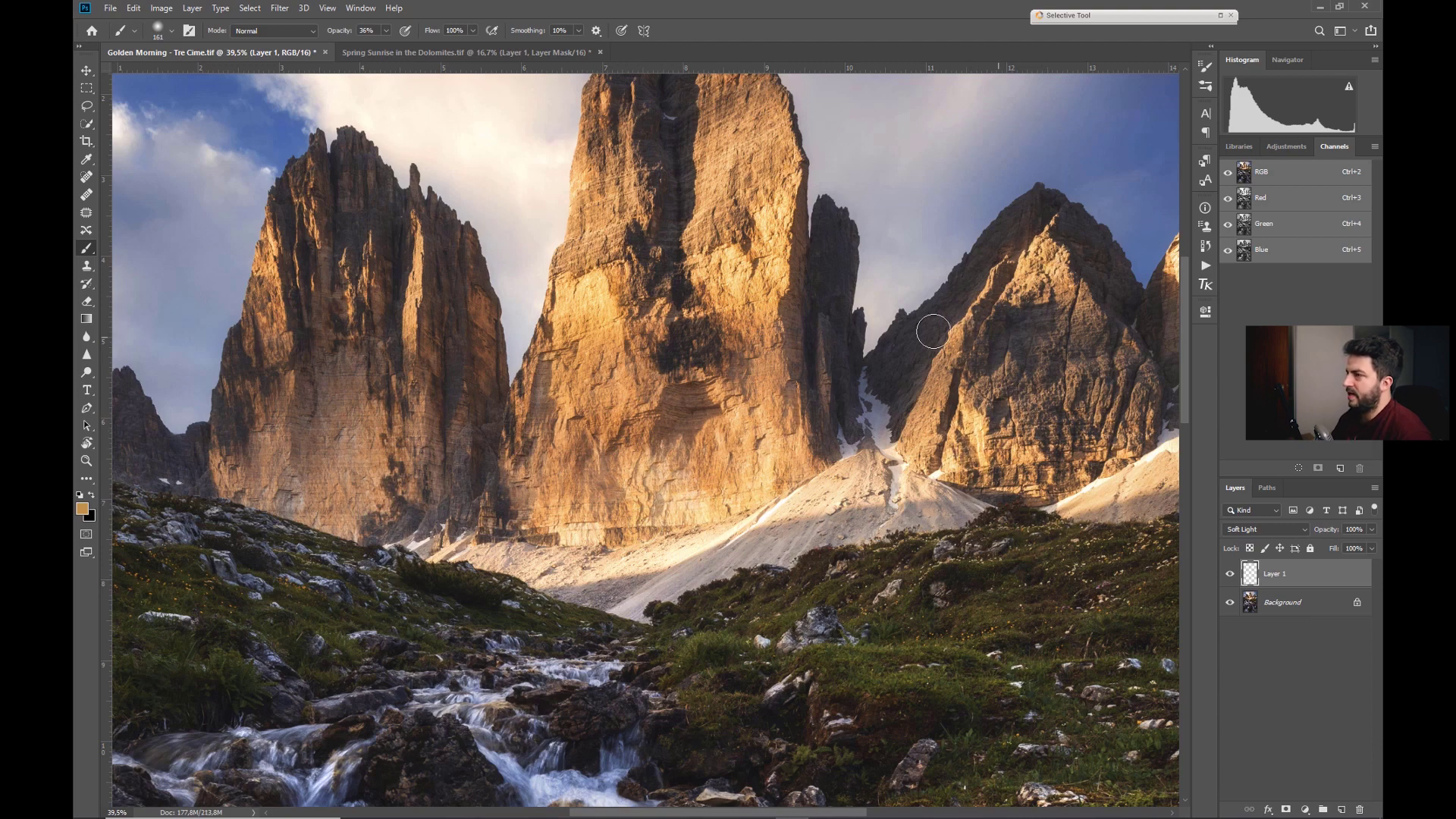
{"action": "left_click_drag", "start_coordinate": [584, 263], "coordinate": [607, 338]}
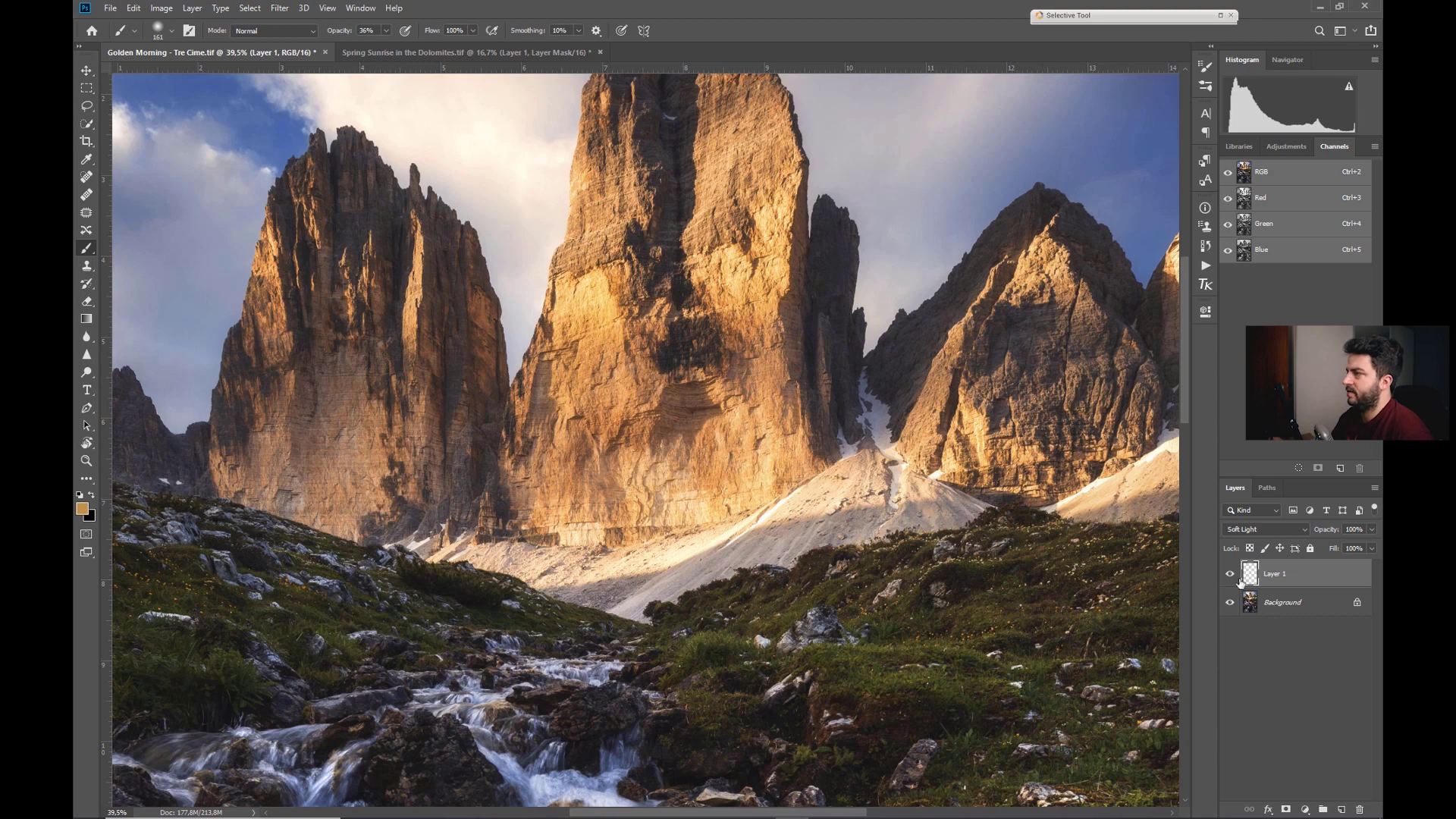
- Set the foreground colour to a slightly darker golden brown, about #b8843d
{"action": "left_click", "coordinate": [85, 510]}
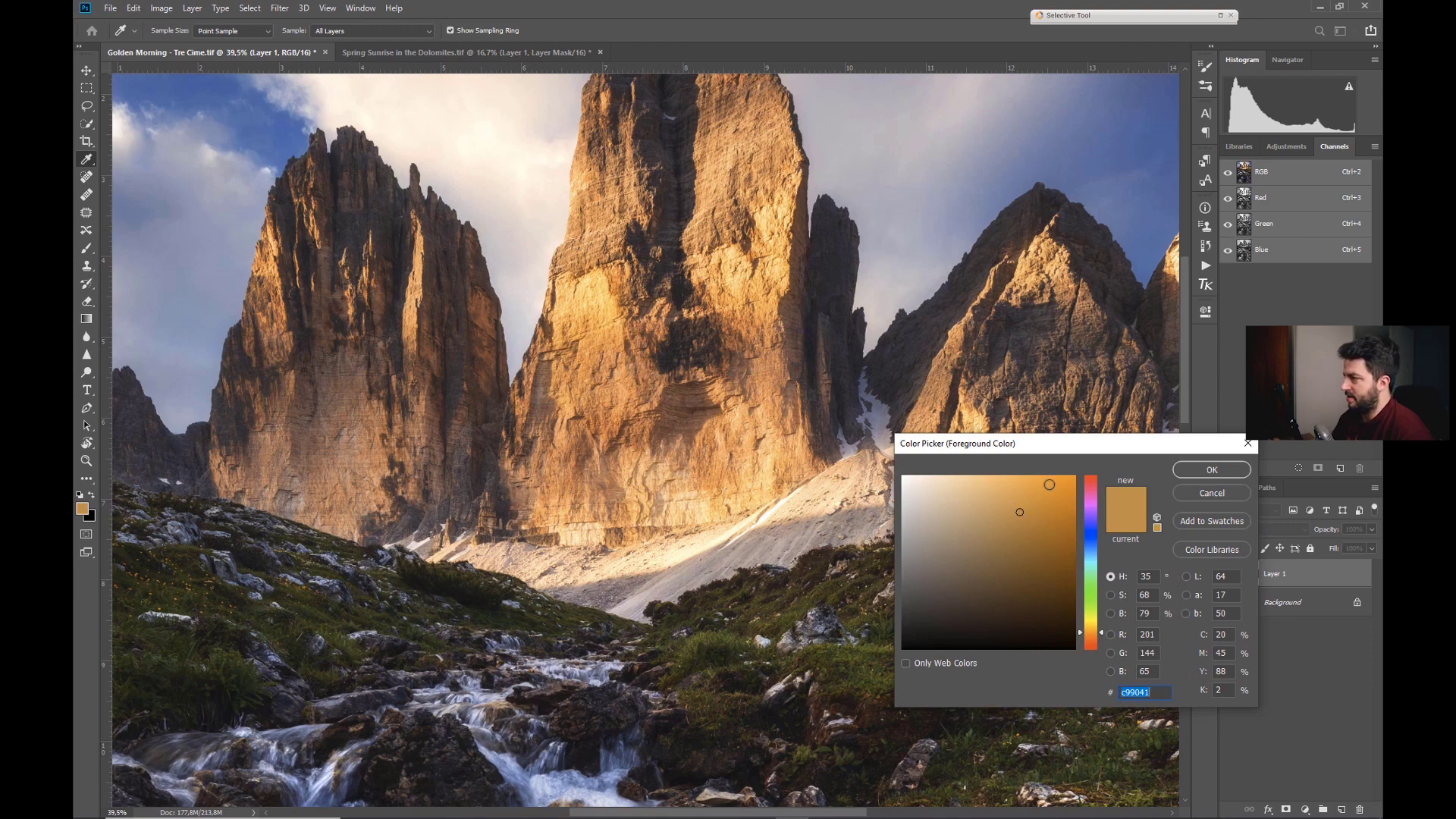
{"action": "left_click", "coordinate": [1020, 518]}
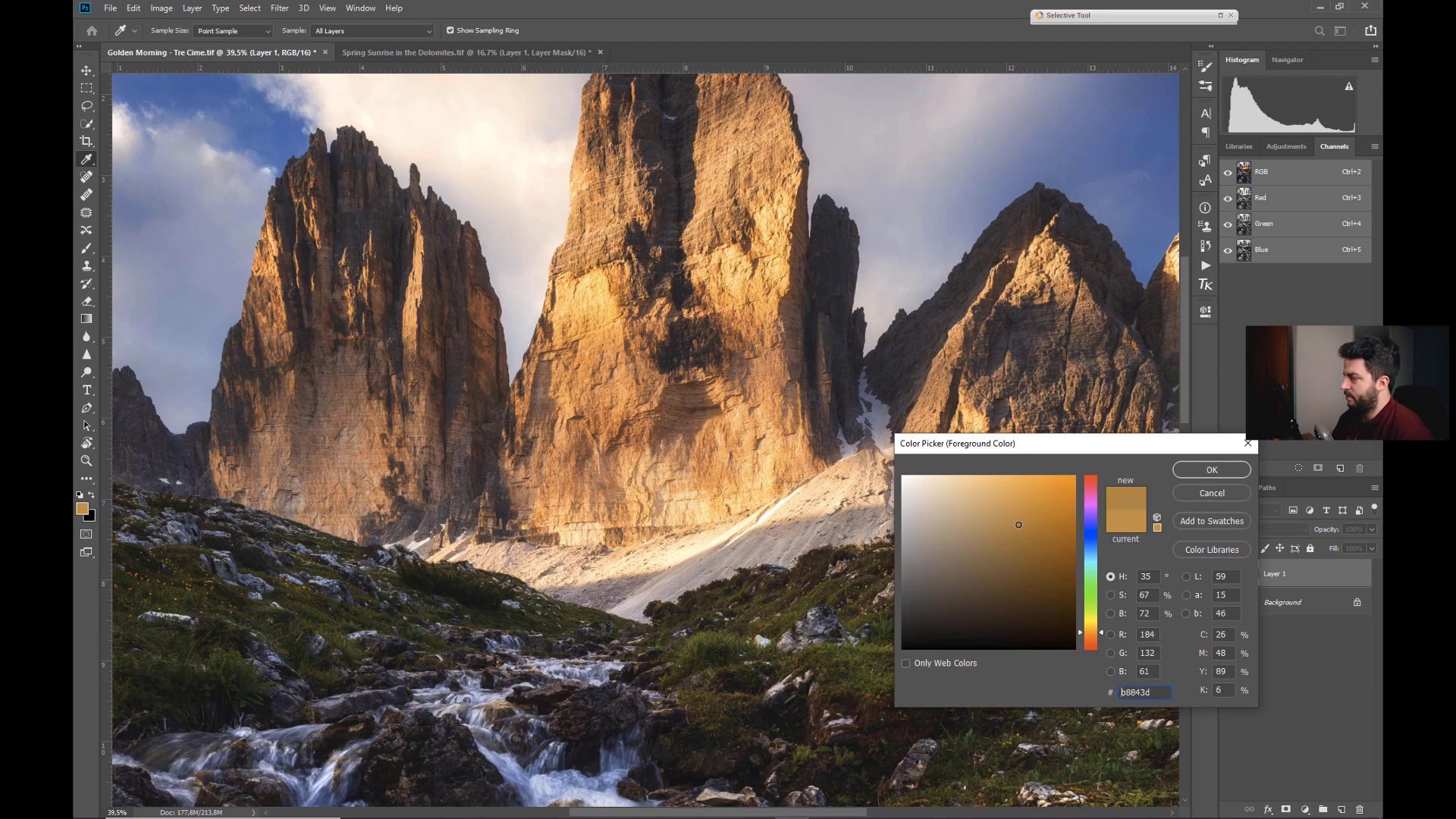
{"action": "left_click", "coordinate": [1198, 472]}
- Paint warm light on the base of the central tower, the small pointed peak and the lower face of the broad peak beside it
{"action": "left_click_drag", "start_coordinate": [803, 322], "coordinate": [682, 330]}
{"action": "left_click_drag", "start_coordinate": [555, 500], "coordinate": [576, 501]}
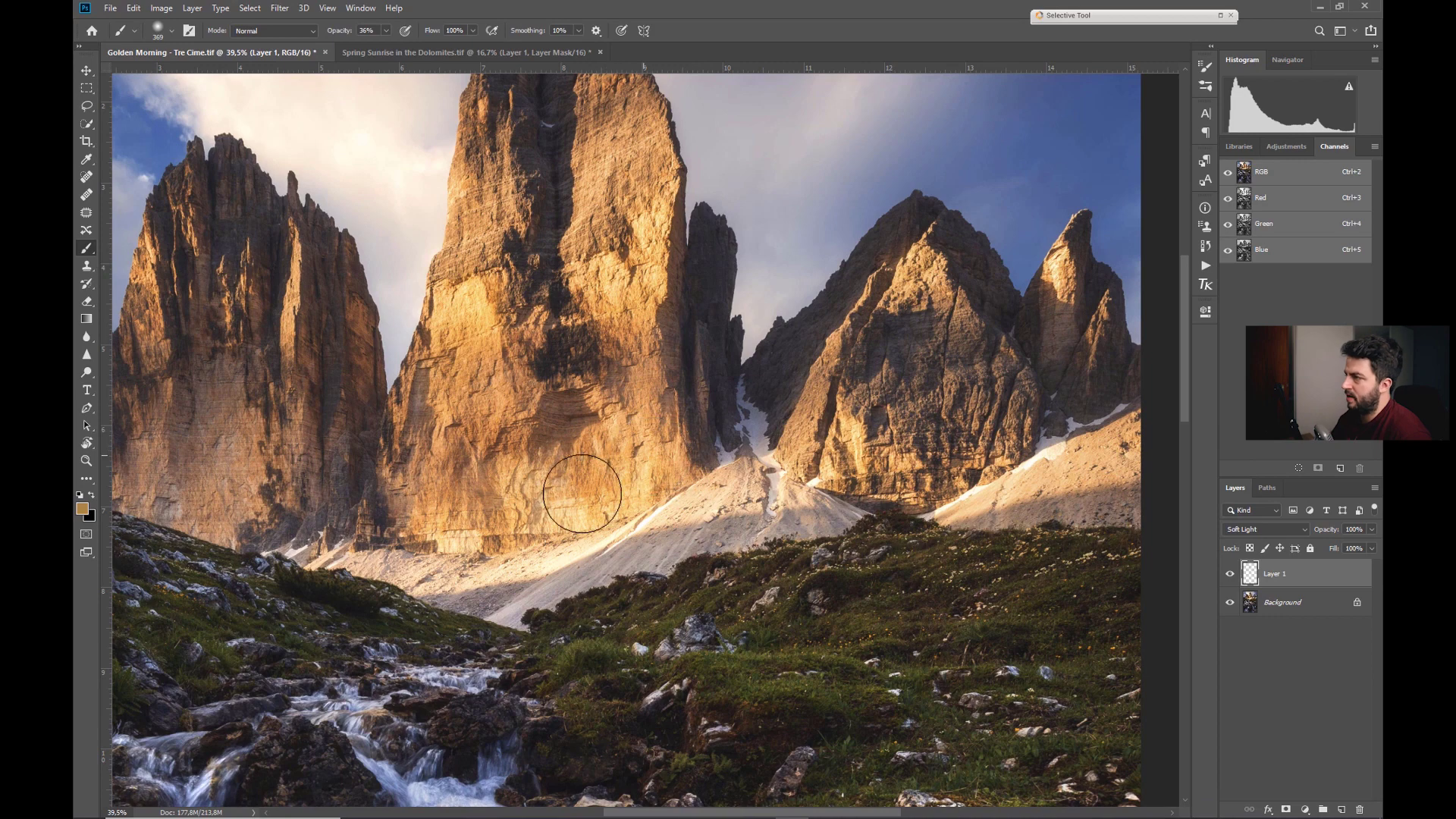
{"action": "left_click_drag", "start_coordinate": [1066, 277], "coordinate": [1046, 278]}
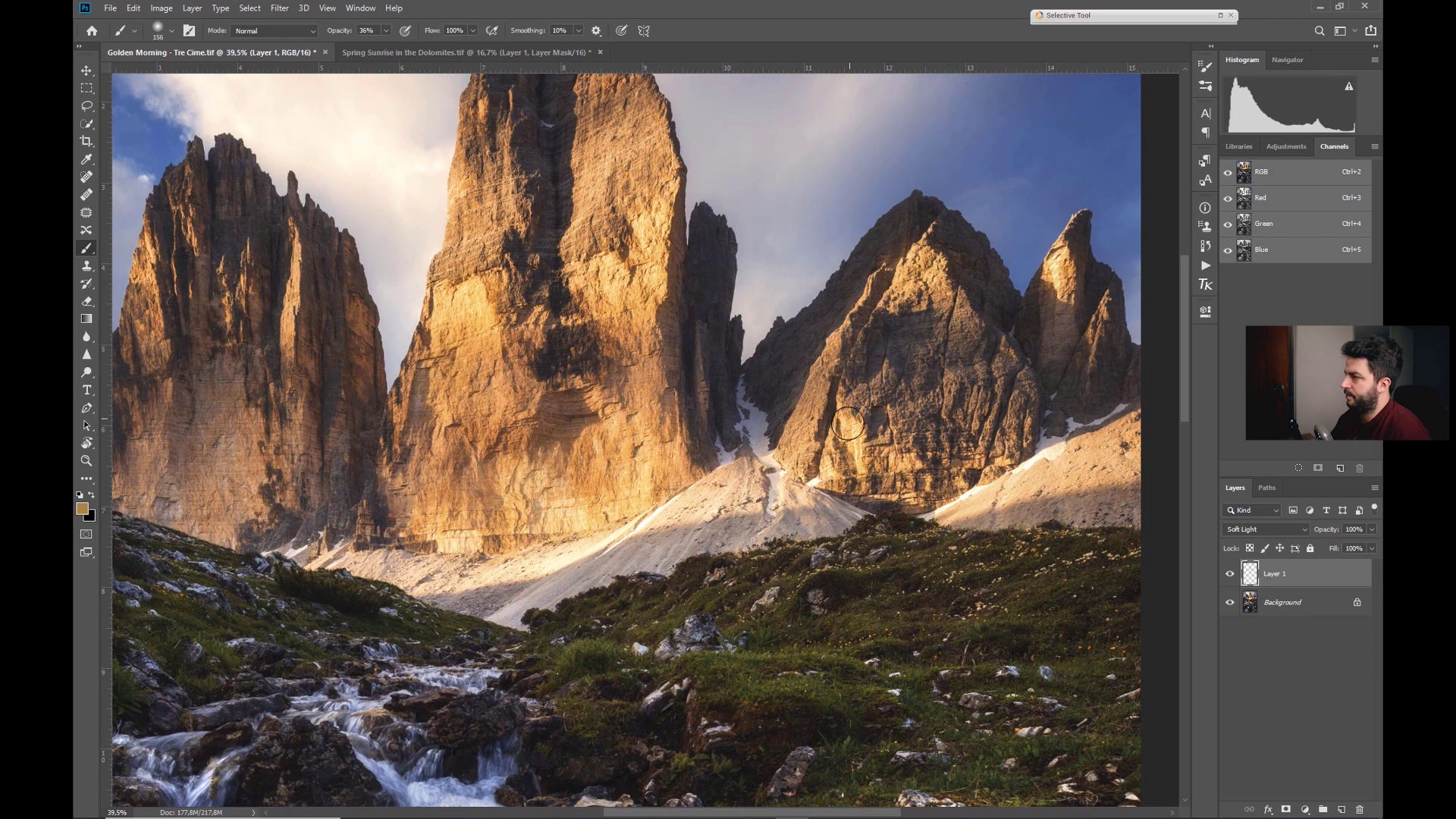
{"action": "left_click_drag", "start_coordinate": [848, 423], "coordinate": [856, 462]}
{"action": "left_click_drag", "start_coordinate": [635, 424], "coordinate": [773, 383]}
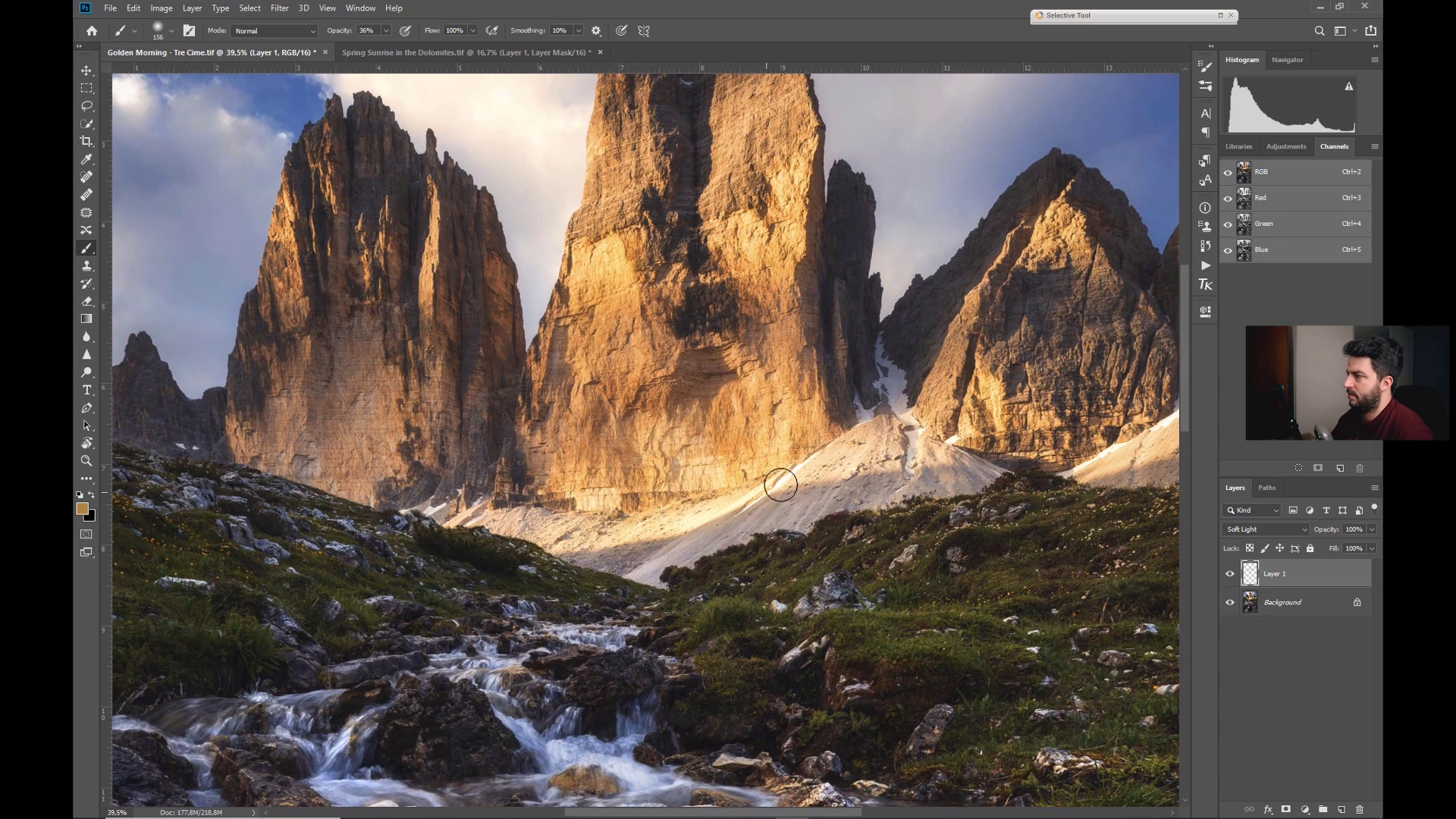
- Compare the peaks with and without the painted light by toggling the layer's visibility, in full view and close up
{"action": "key", "text": "z"}
{"action": "key", "text": "ctrl+0"}
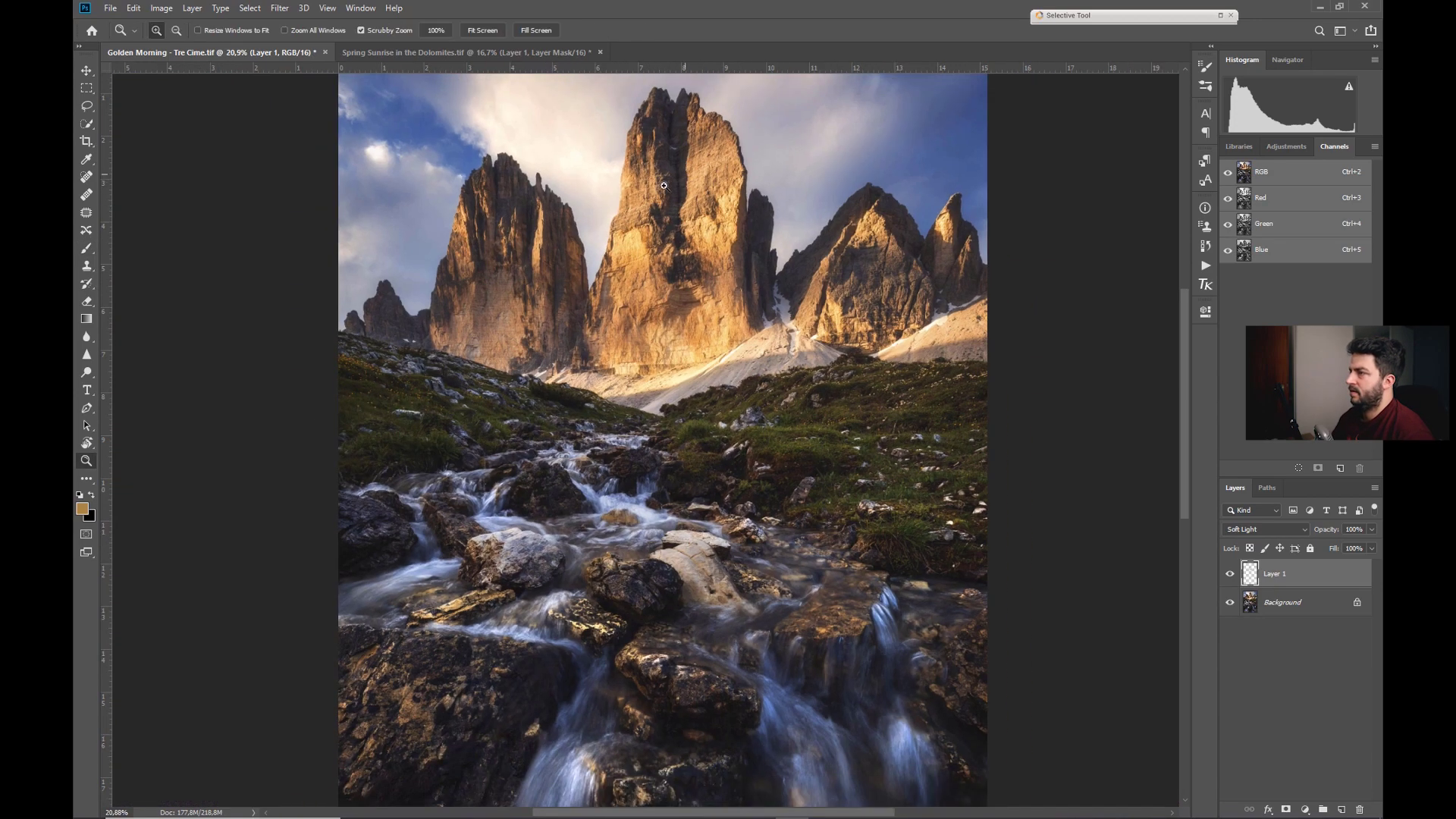
{"action": "key", "text": "ctrl+0"}
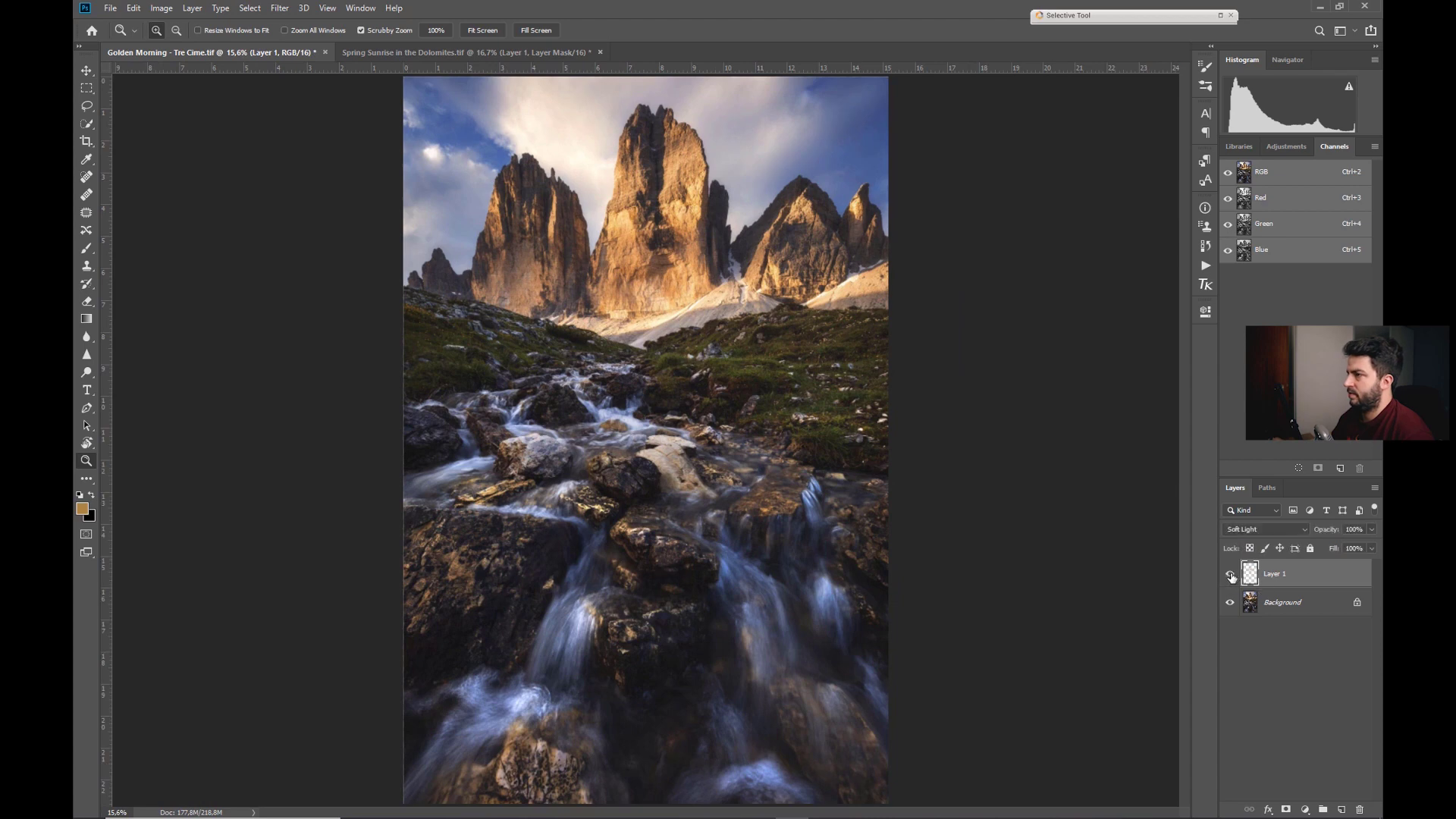
{"action": "left_click_drag", "start_coordinate": [638, 186], "coordinate": [833, 190]}
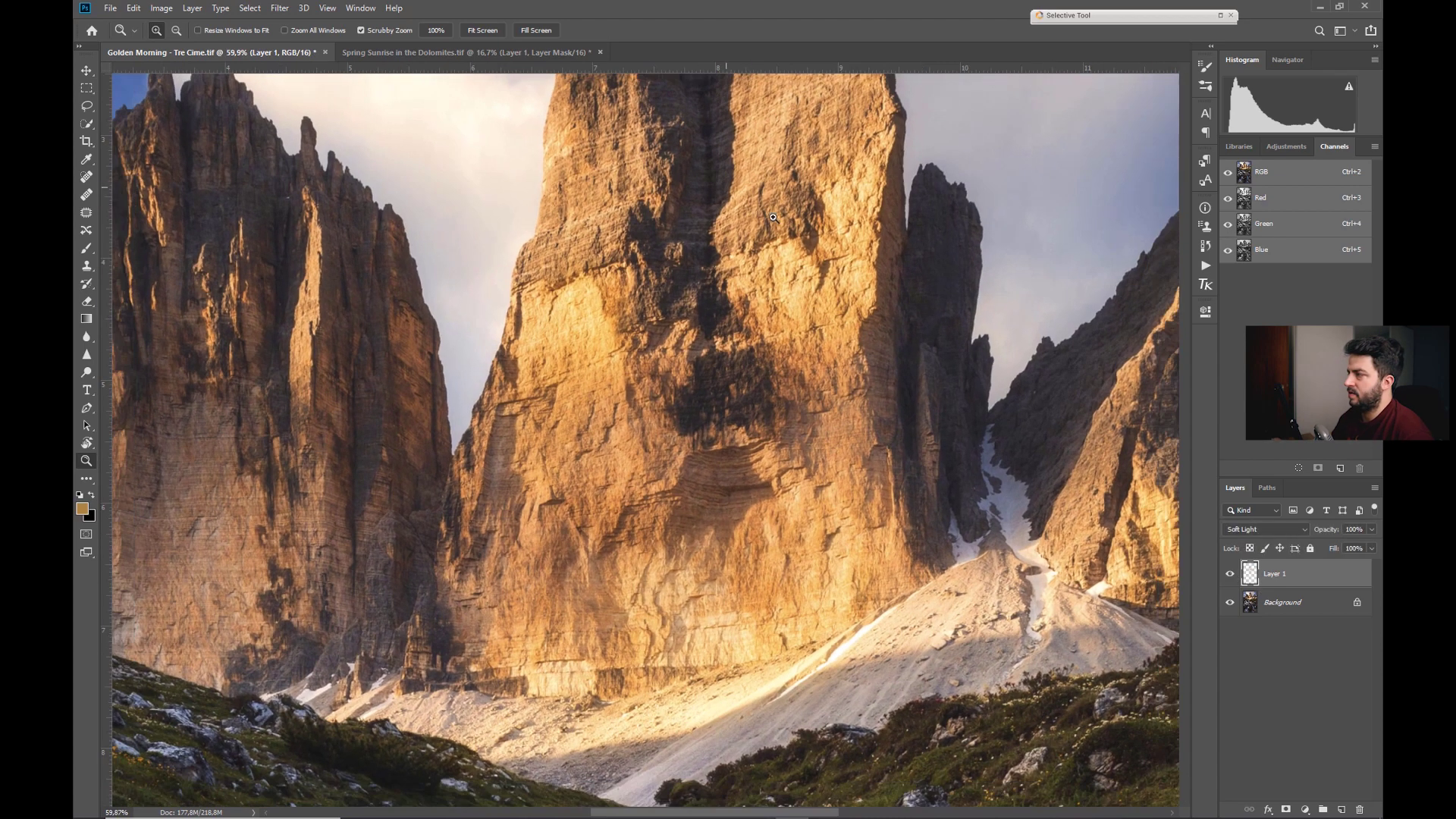
{"action": "left_click", "coordinate": [1229, 573]}
{"action": "left_click", "coordinate": [1229, 573]}
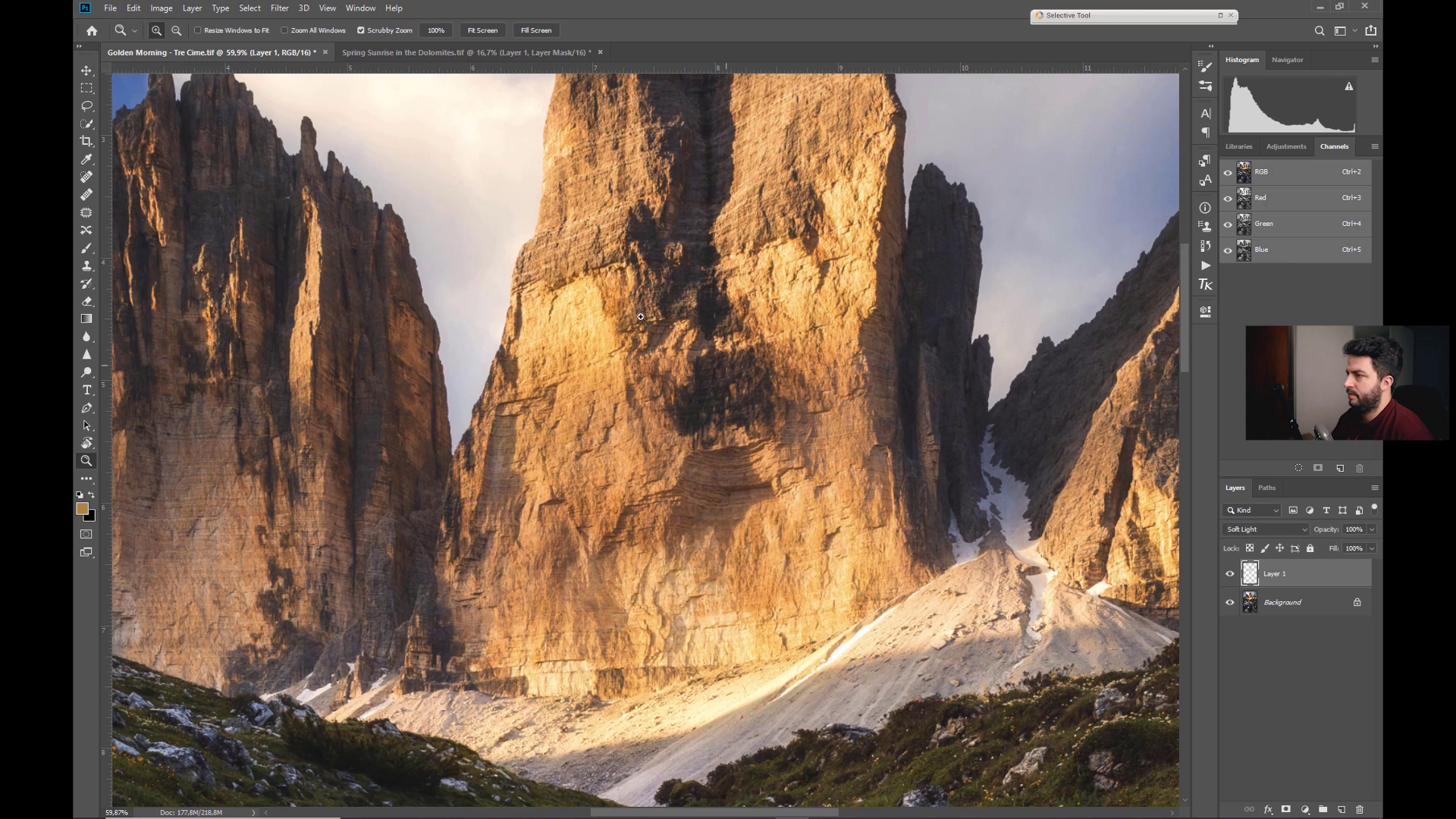
{"action": "left_click", "coordinate": [1230, 574]}
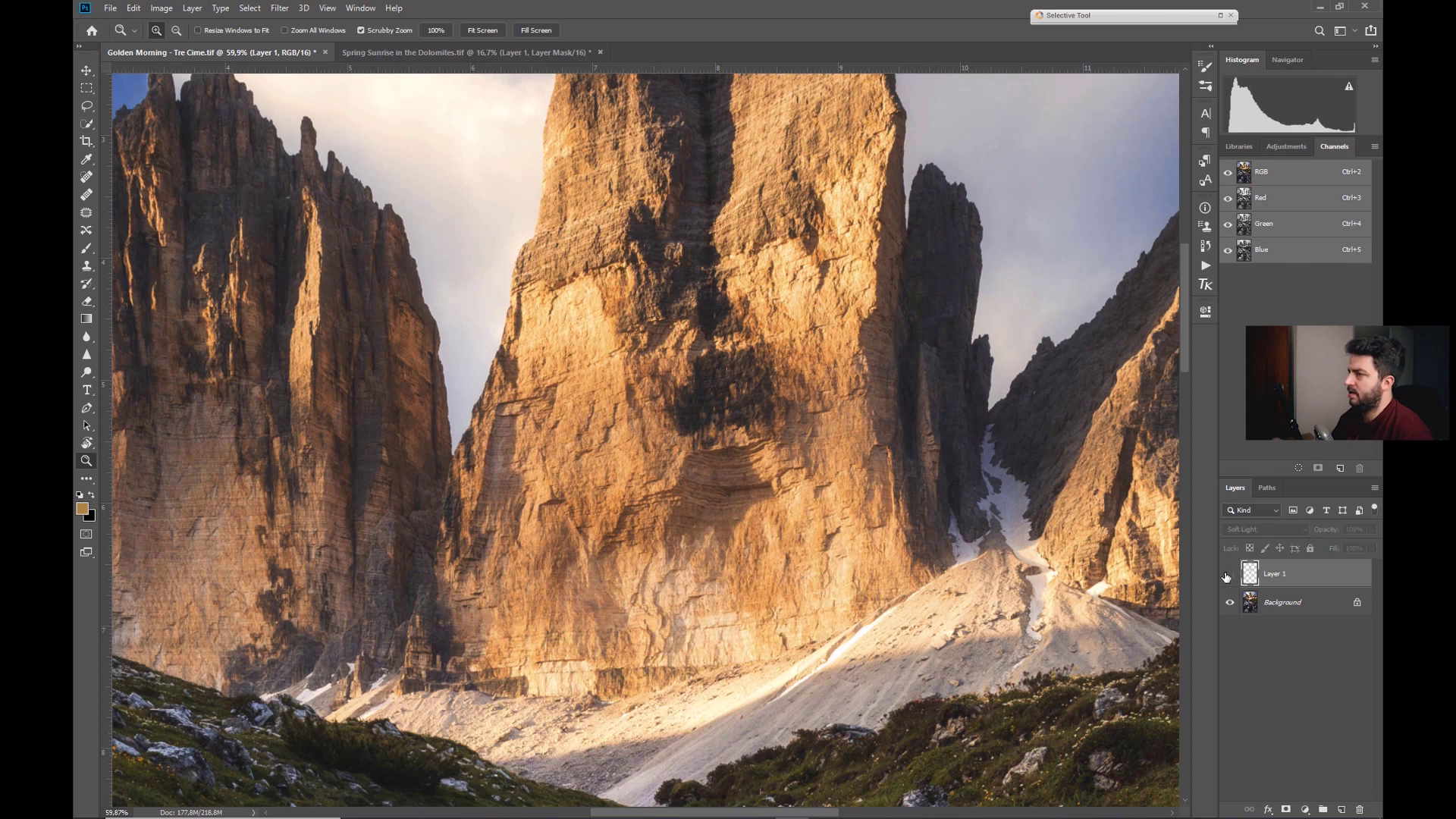
{"action": "left_click", "coordinate": [1230, 574]}
{"action": "left_click", "coordinate": [1229, 574]}
{"action": "left_click", "coordinate": [1229, 574]}
{"action": "left_click", "coordinate": [1230, 575]}
{"action": "left_click", "coordinate": [1230, 574]}
- Add a new empty layer above the peaks' light layer for work on the foreground stream
{"action": "left_click_drag", "start_coordinate": [709, 248], "coordinate": [653, 288]}
{"action": "left_click_drag", "start_coordinate": [629, 622], "coordinate": [702, 640]}
{"action": "left_click", "coordinate": [1338, 799]}
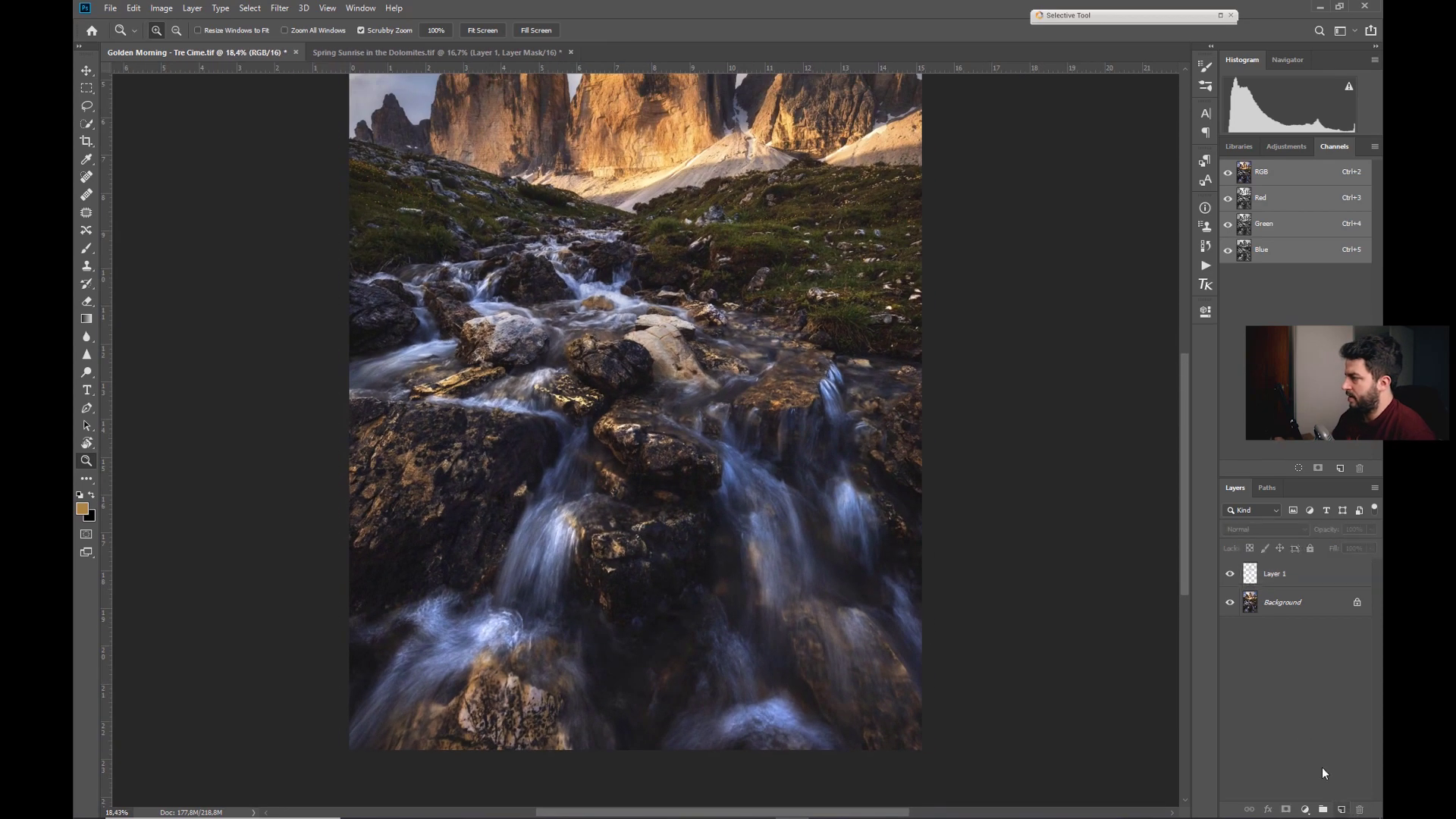
{"action": "left_click", "coordinate": [1282, 574]}
{"action": "left_click", "coordinate": [1340, 809]}
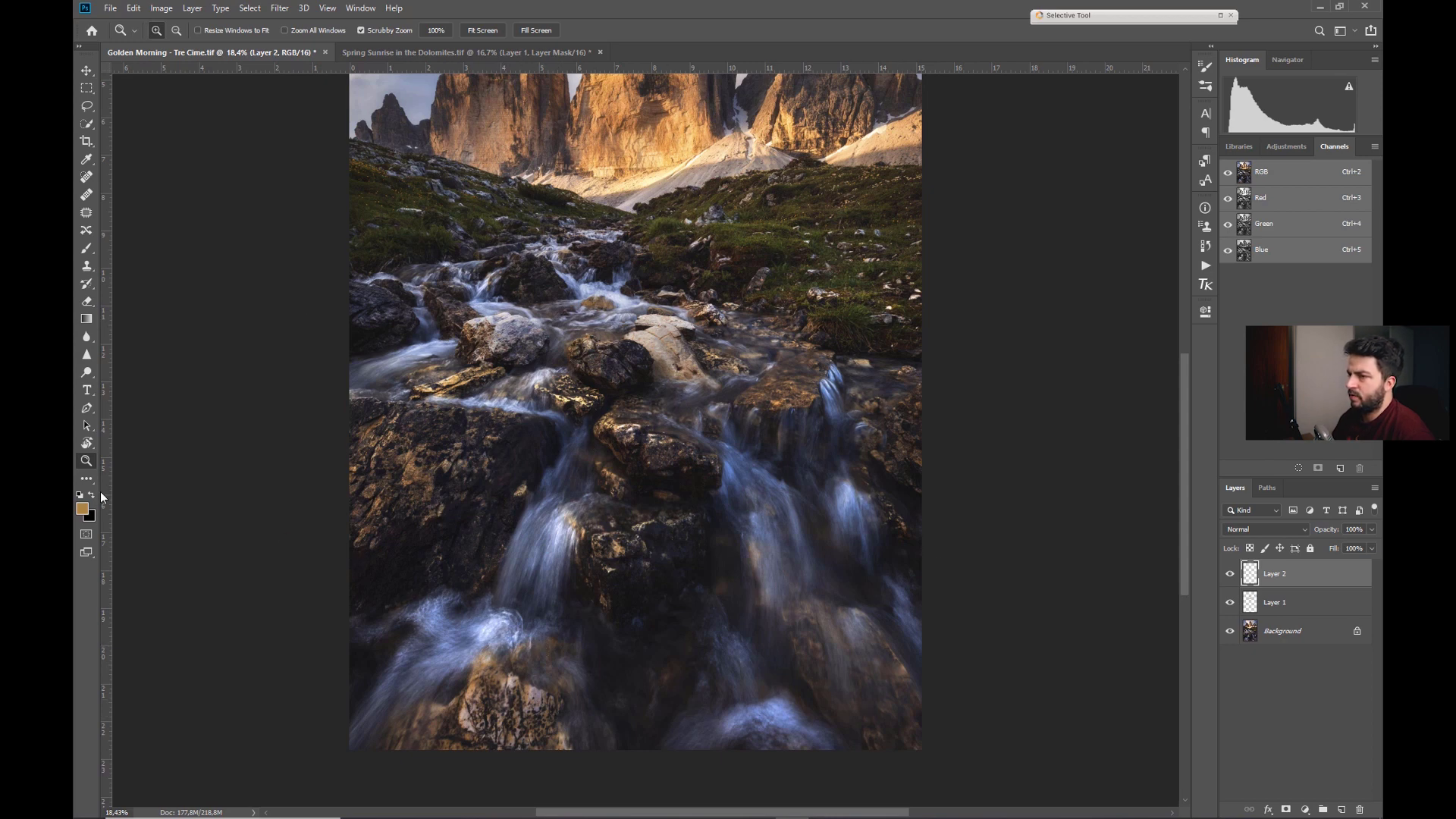
- Sample the stream's bright water, lighten the foreground colour to a pale blue of about #c5d5f9, and set the new layer to Soft Light
{"action": "left_click", "coordinate": [91, 497]}
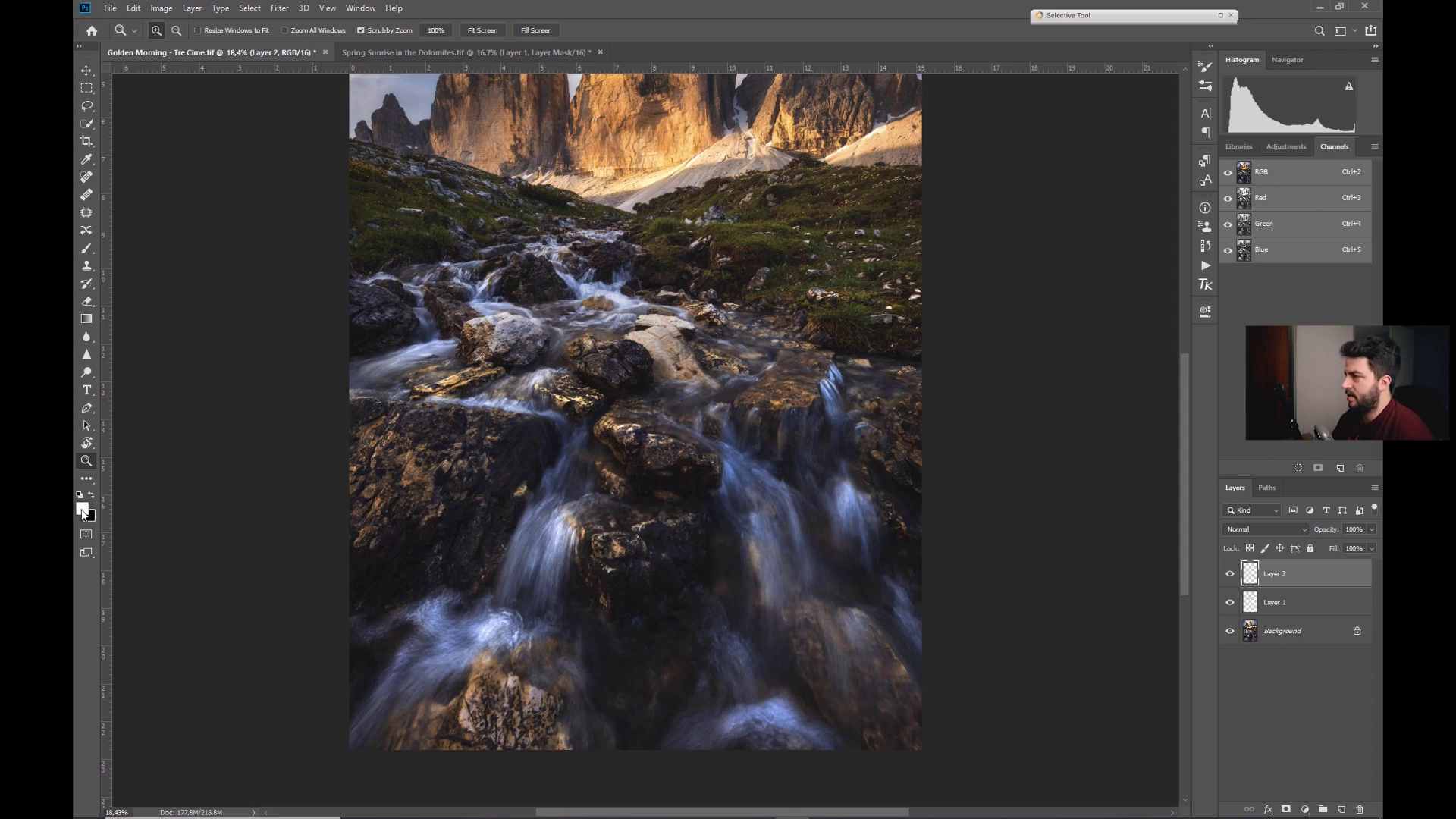
{"action": "left_click", "coordinate": [82, 510]}
{"action": "left_click", "coordinate": [496, 626]}
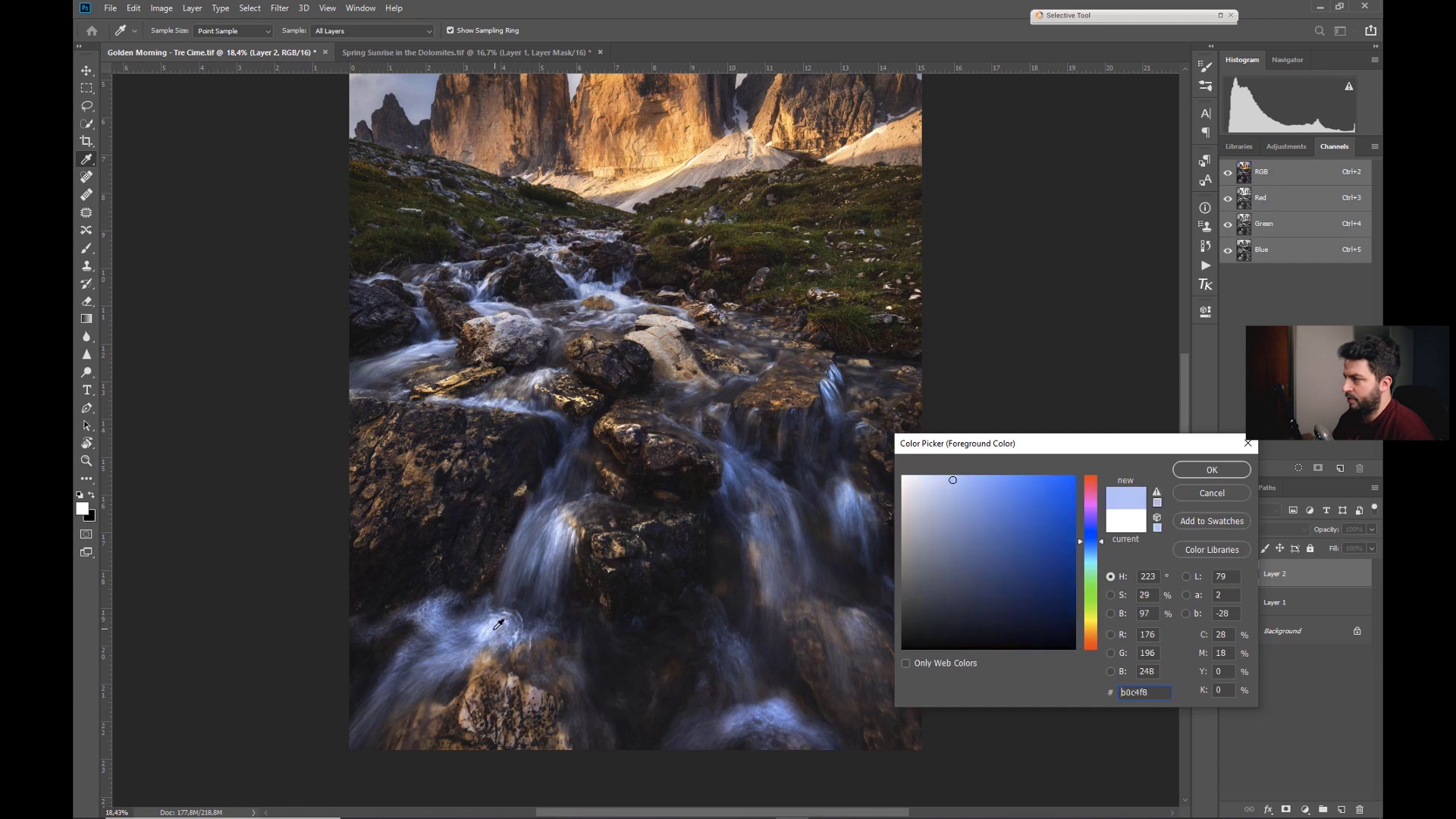
{"action": "left_click_drag", "start_coordinate": [951, 483], "coordinate": [936, 478]}
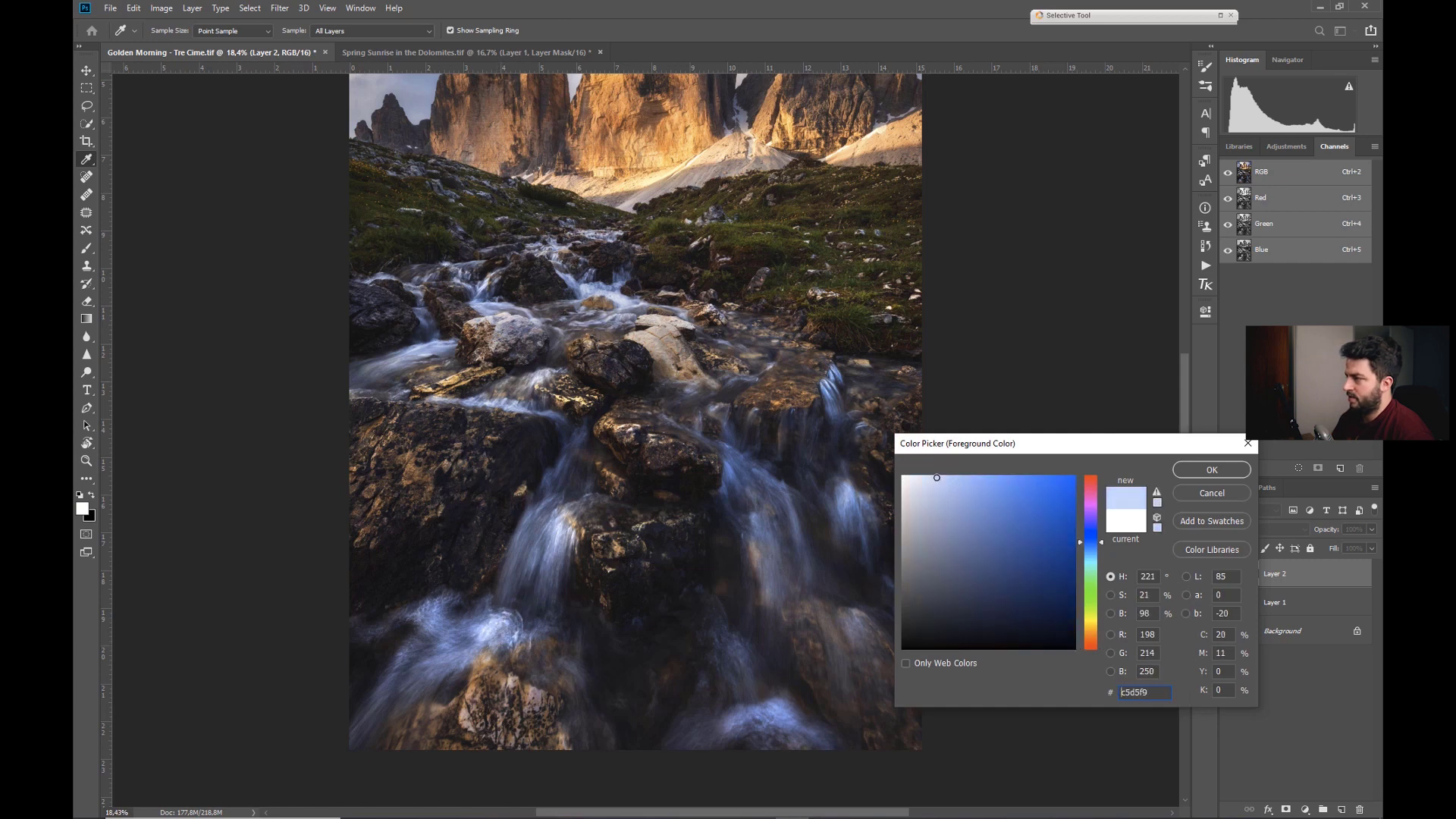
{"action": "left_click", "coordinate": [1211, 469]}
{"action": "left_click", "coordinate": [1281, 529]}
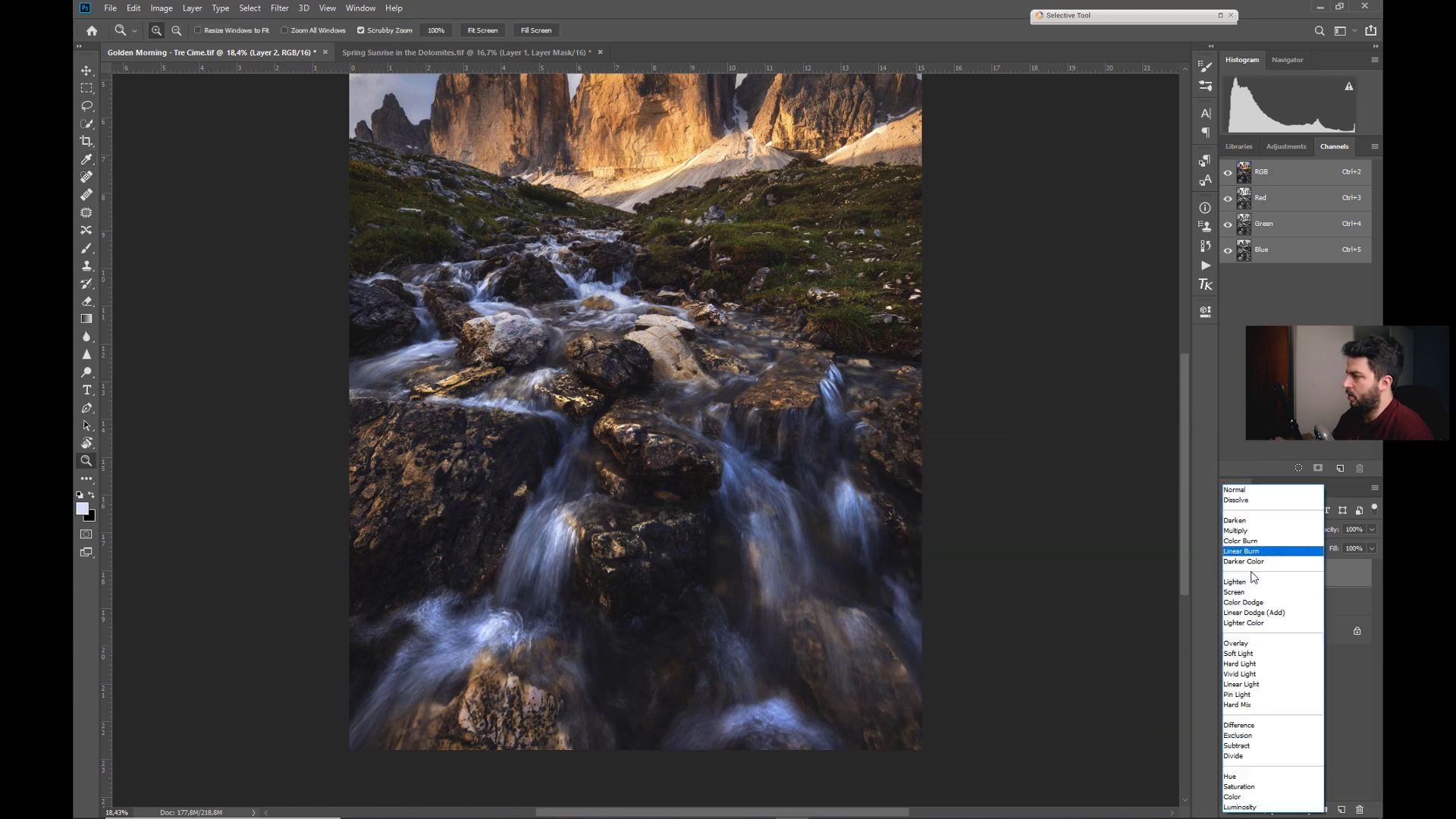
{"action": "left_click", "coordinate": [1237, 652]}
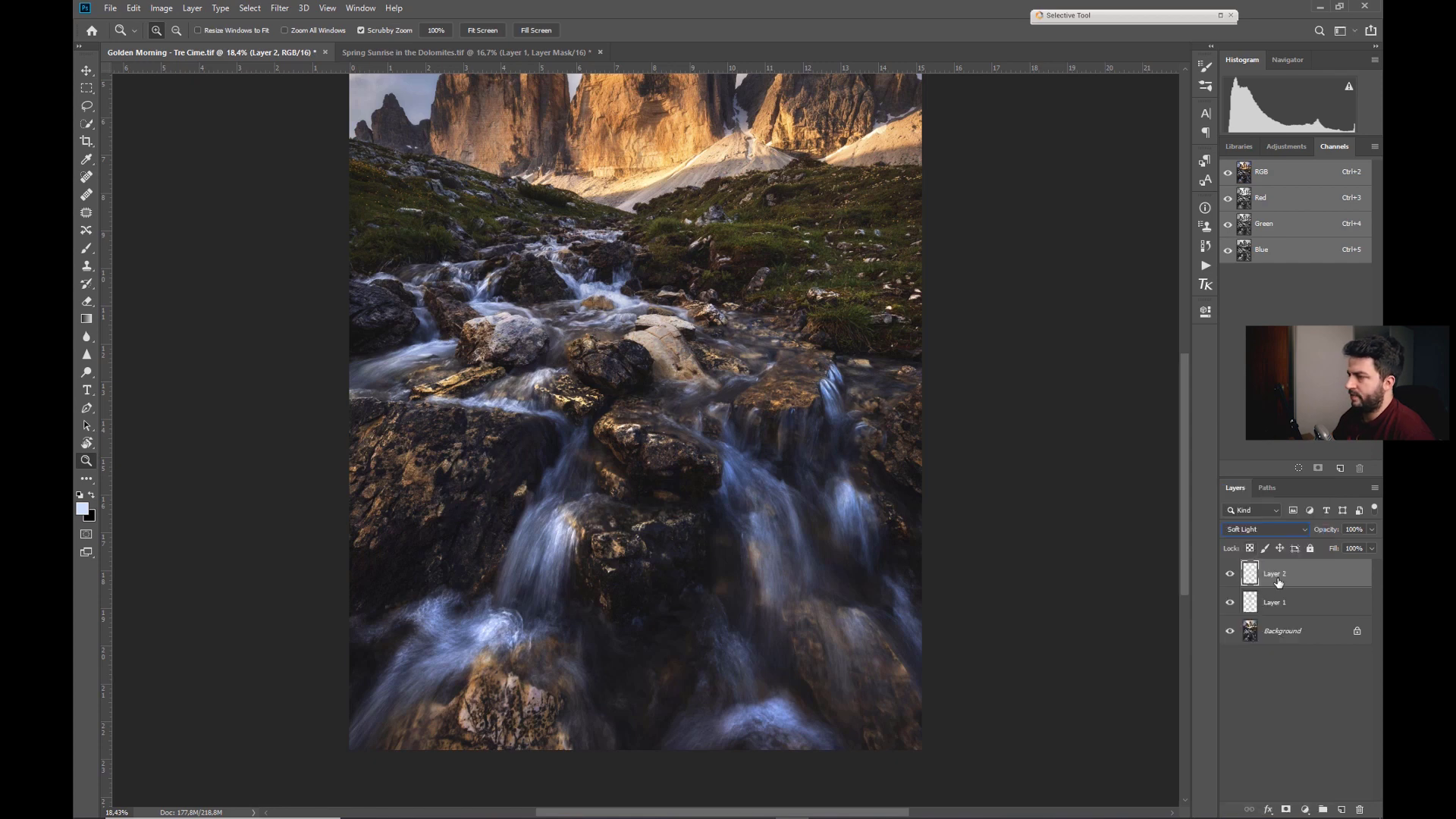
- Paint pale blue light with a 36% opacity brush over the foreground cascades and the flowing water around the lower rocks
{"action": "left_click", "coordinate": [88, 250]}
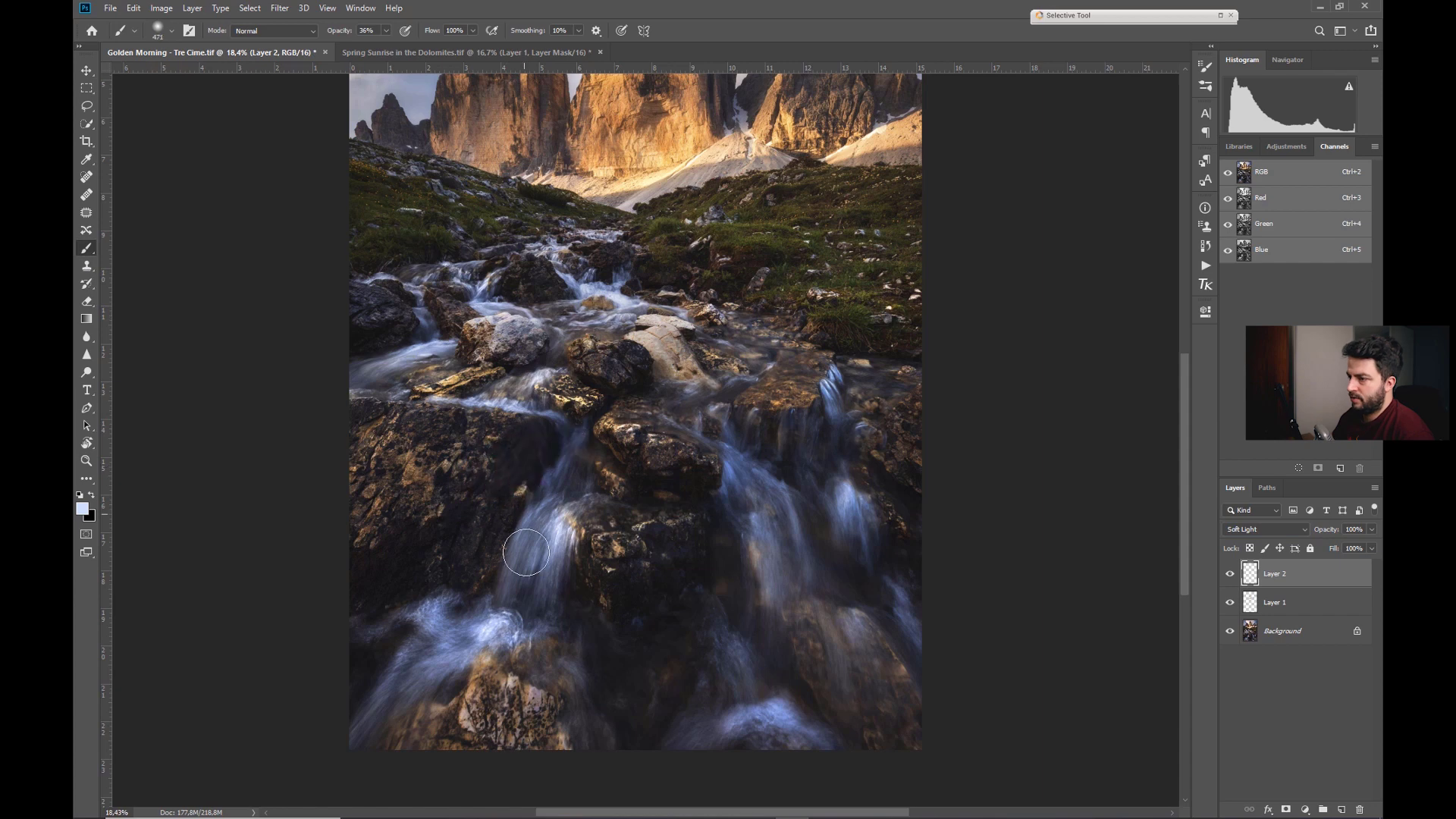
{"action": "left_click_drag", "start_coordinate": [465, 611], "coordinate": [511, 625]}
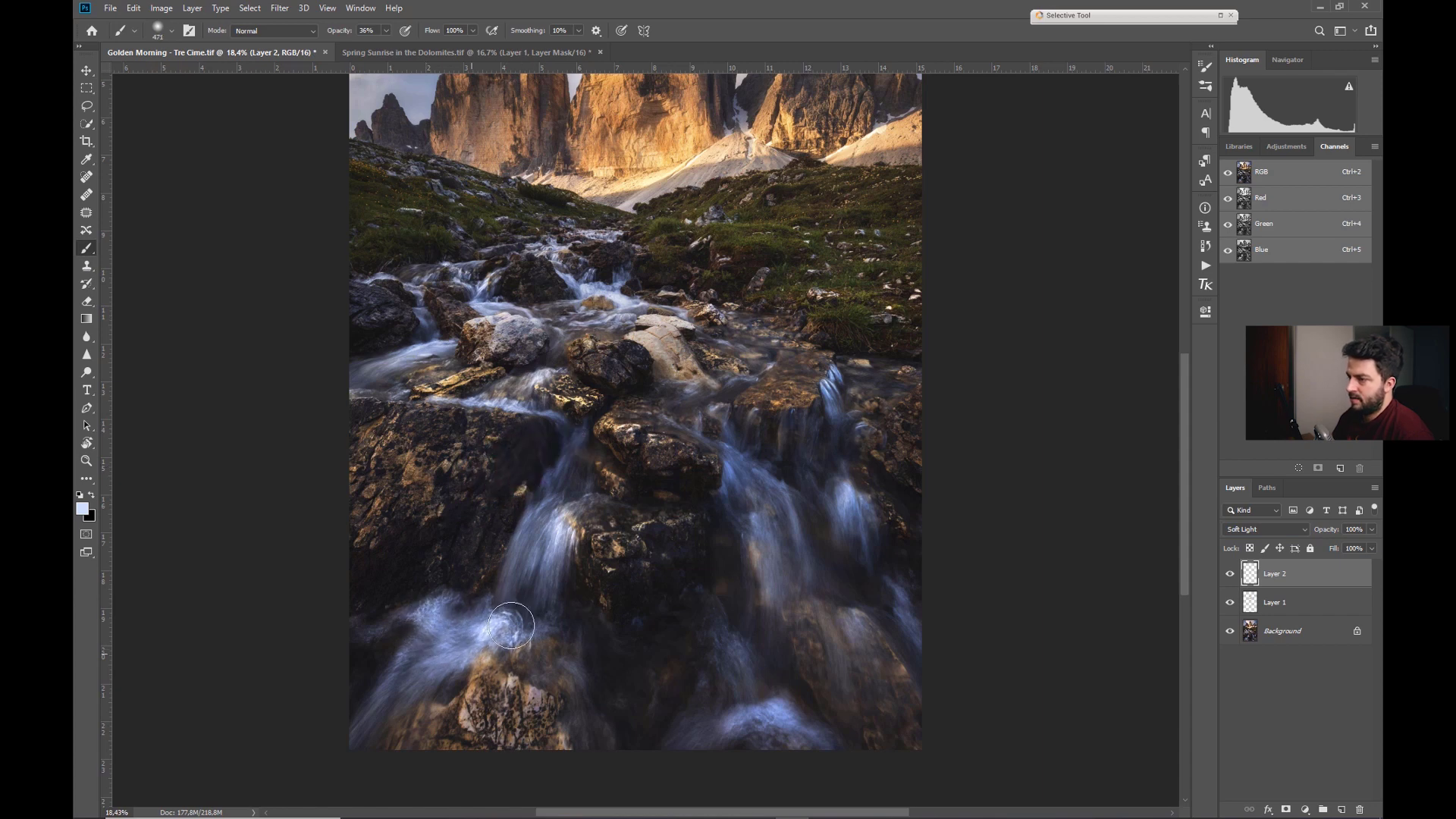
{"action": "left_click_drag", "start_coordinate": [373, 730], "coordinate": [397, 714]}
{"action": "left_click_drag", "start_coordinate": [501, 588], "coordinate": [548, 544]}
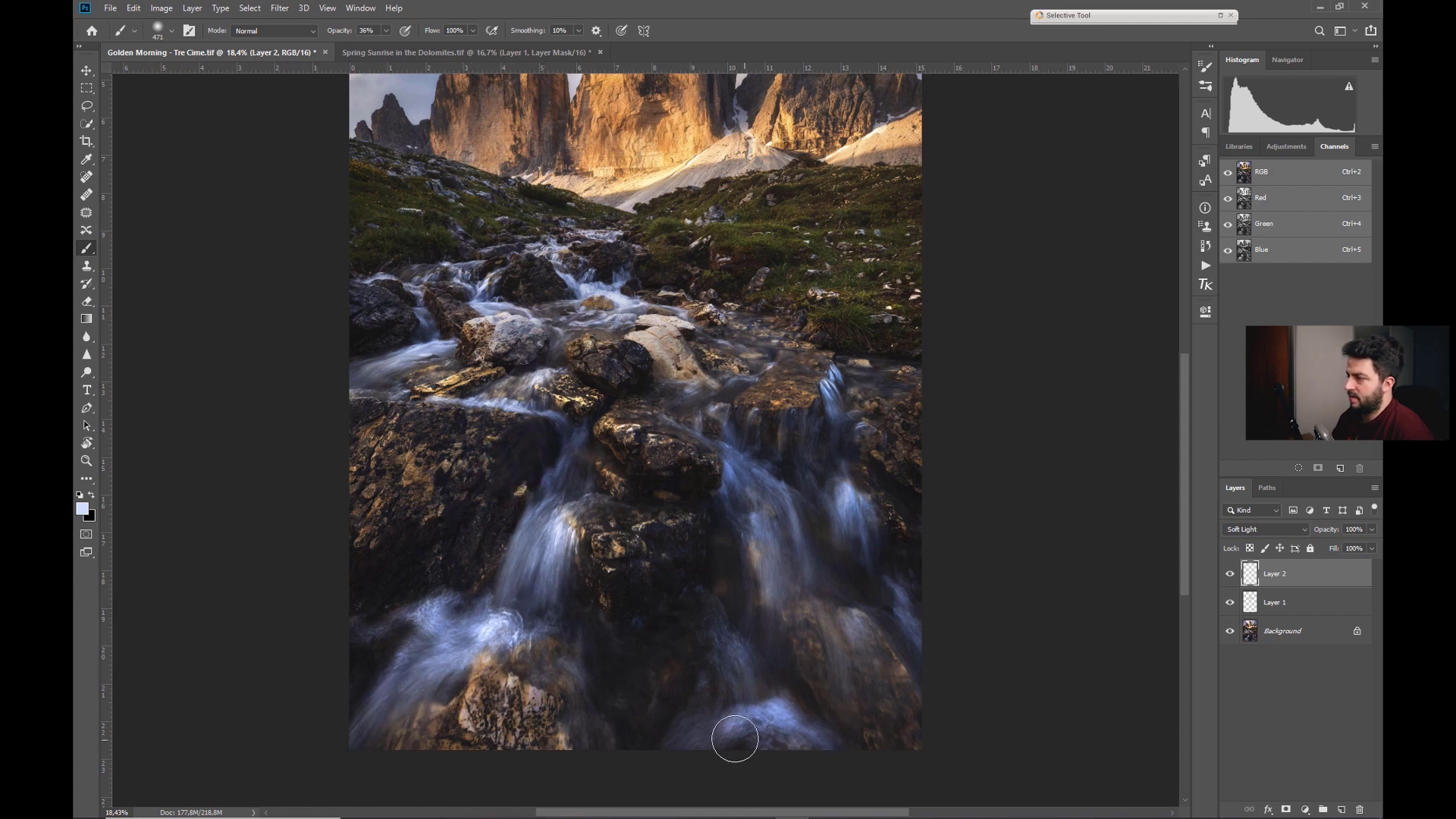
{"action": "mouse_move", "coordinate": [735, 739]}
{"action": "left_mouse_down"}
{"action": "mouse_move", "coordinate": [815, 705]}
{"action": "mouse_move", "coordinate": [775, 542]}
{"action": "mouse_move", "coordinate": [740, 471]}
{"action": "mouse_move", "coordinate": [781, 542]}
{"action": "mouse_move", "coordinate": [785, 606]}
{"action": "left_mouse_up"}
{"action": "left_click_drag", "start_coordinate": [844, 497], "coordinate": [865, 535]}
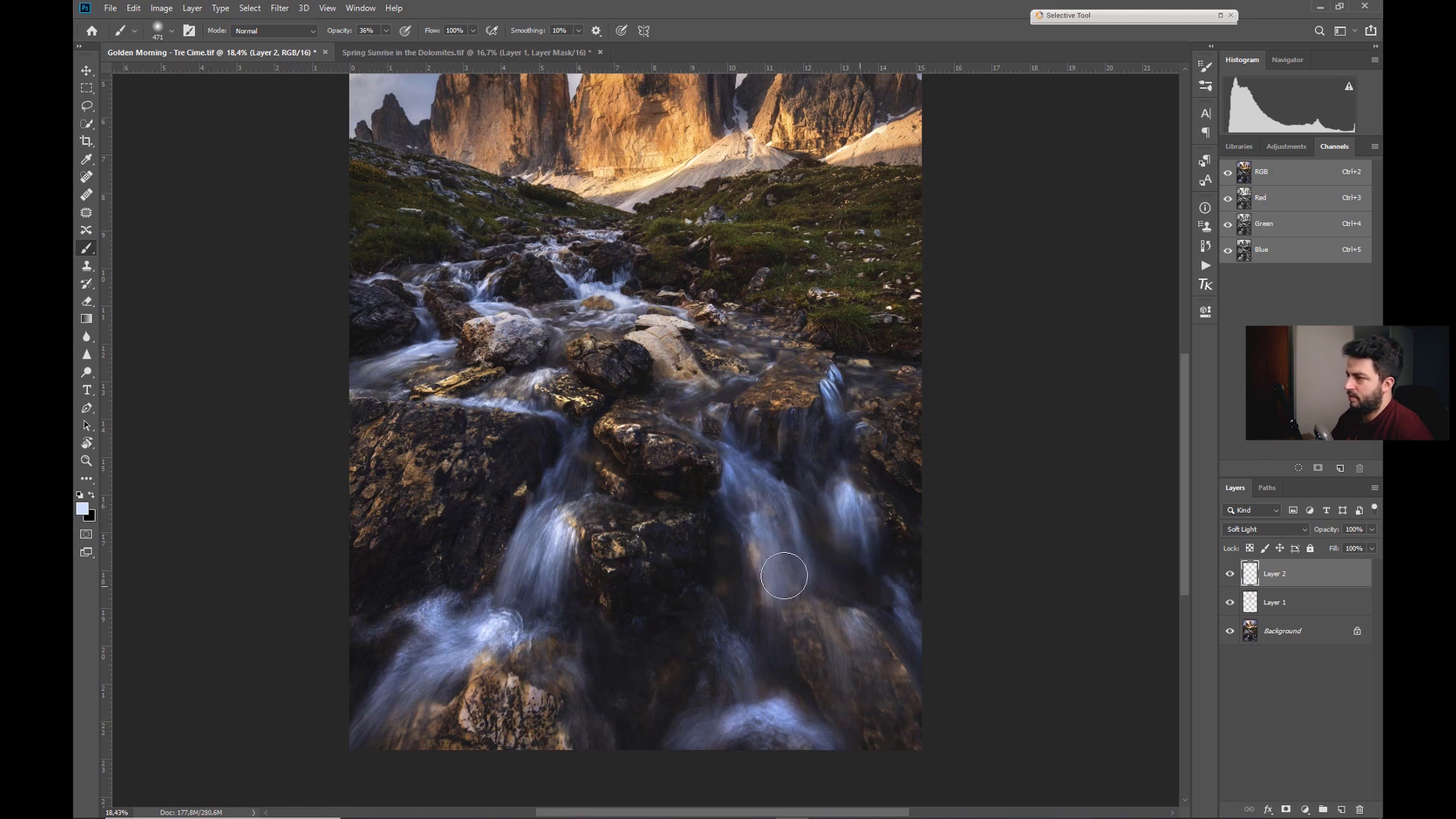
{"action": "mouse_move", "coordinate": [784, 575]}
{"action": "left_mouse_down"}
{"action": "mouse_move", "coordinate": [685, 531]}
{"action": "mouse_move", "coordinate": [758, 534]}
{"action": "mouse_move", "coordinate": [716, 639]}
{"action": "mouse_move", "coordinate": [762, 695]}
{"action": "left_mouse_up"}
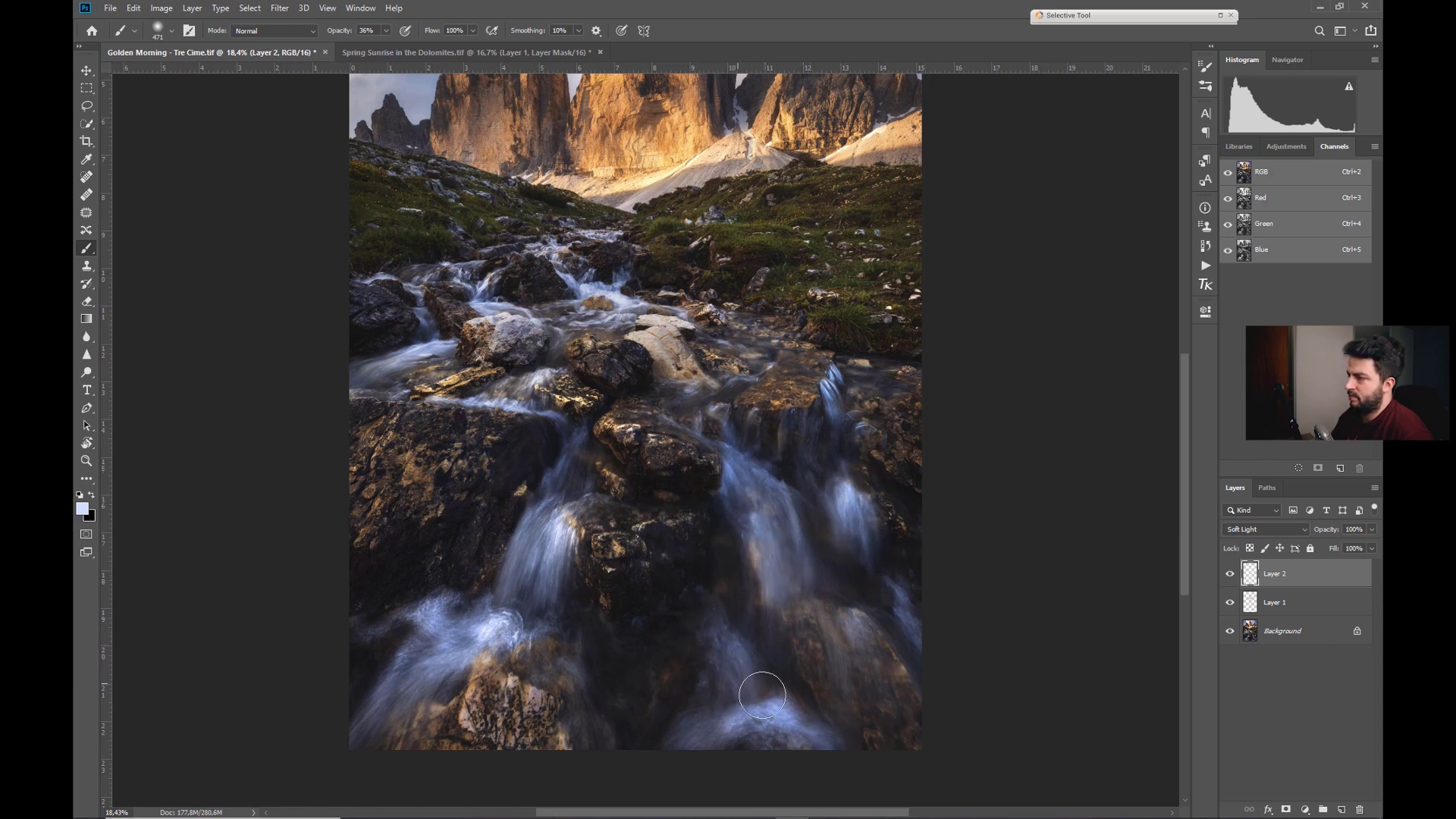
{"action": "left_click_drag", "start_coordinate": [559, 676], "coordinate": [602, 752]}
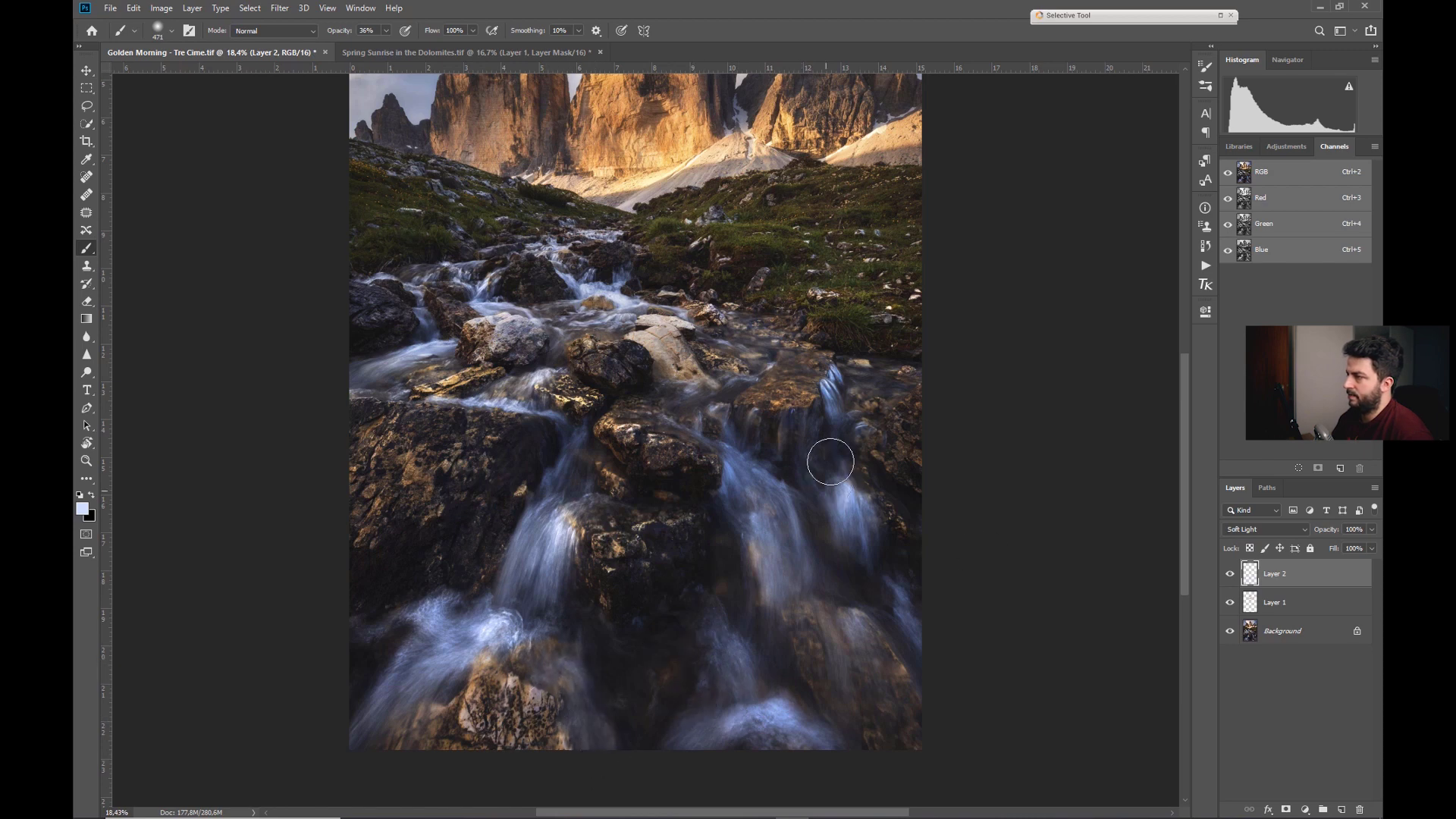
{"action": "mouse_move", "coordinate": [830, 462]}
{"action": "left_mouse_down"}
{"action": "mouse_move", "coordinate": [835, 385]}
{"action": "mouse_move", "coordinate": [859, 394]}
{"action": "left_mouse_up"}
- Add a mask to the stream's light layer and paint black at 50% opacity over the foreground rocks to clear the spilled light
{"action": "key", "text": "x"}
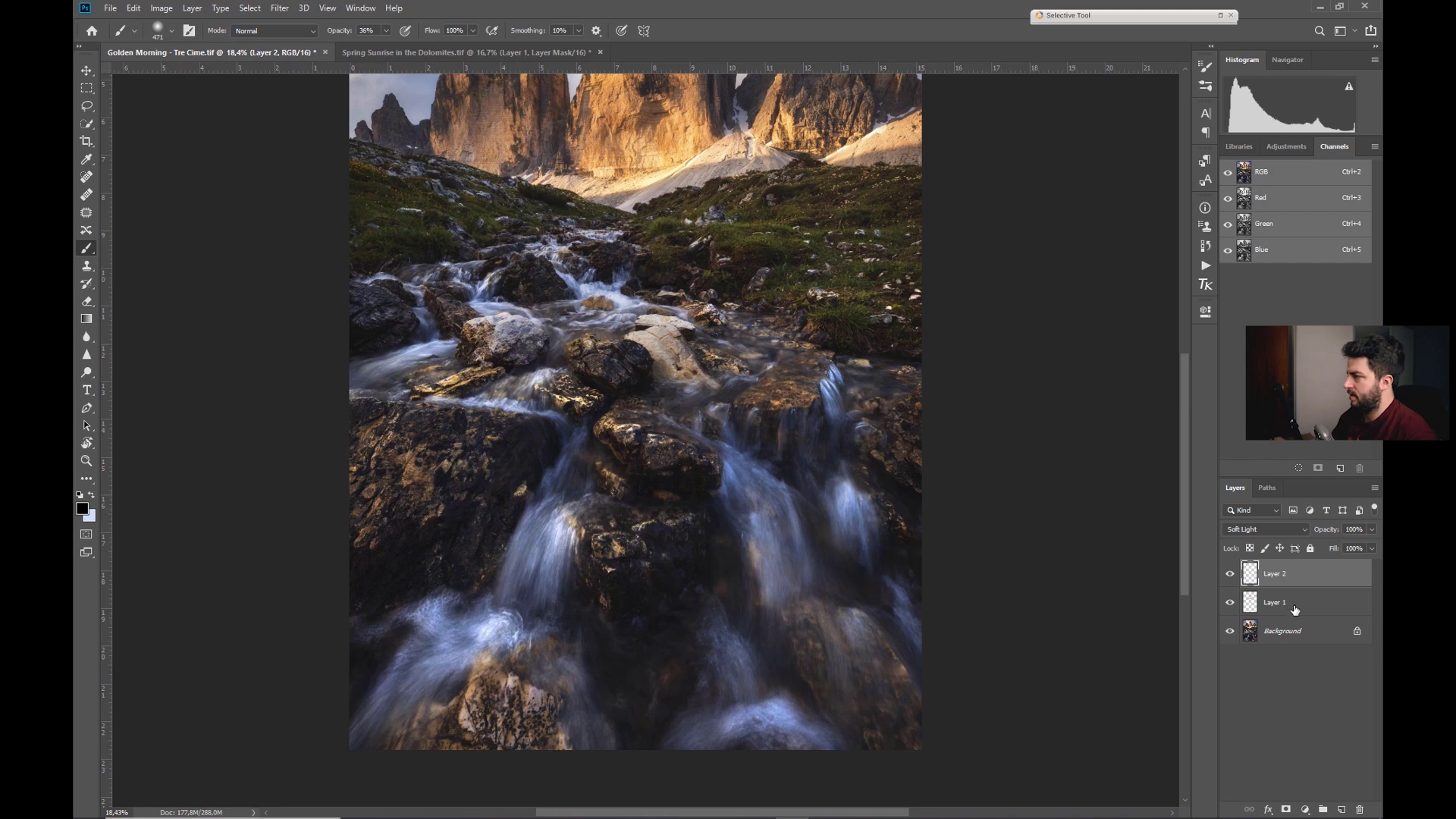
{"action": "left_click", "coordinate": [1286, 808]}
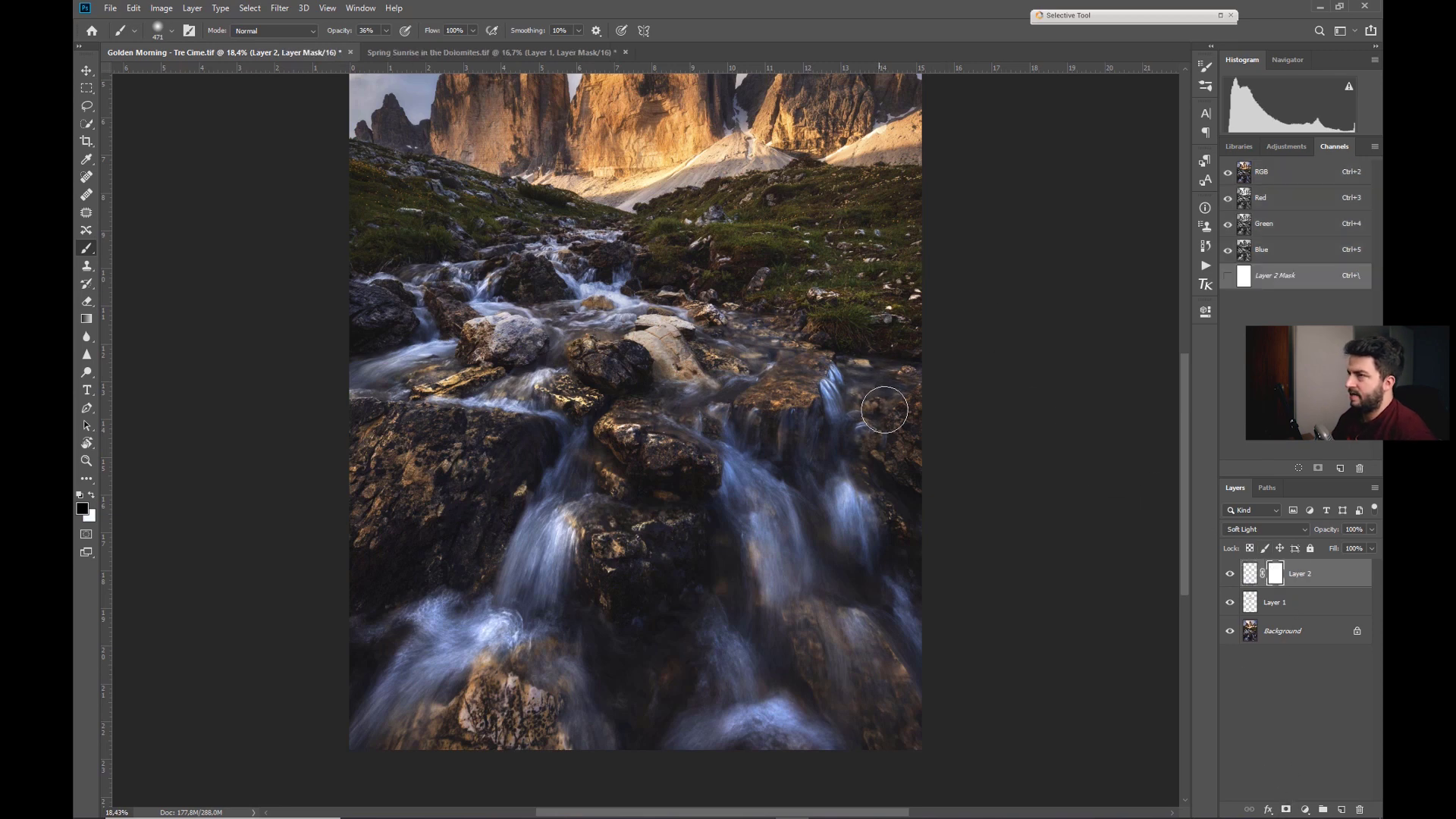
{"action": "key", "text": "bracketright"}
{"action": "key", "text": "5"}
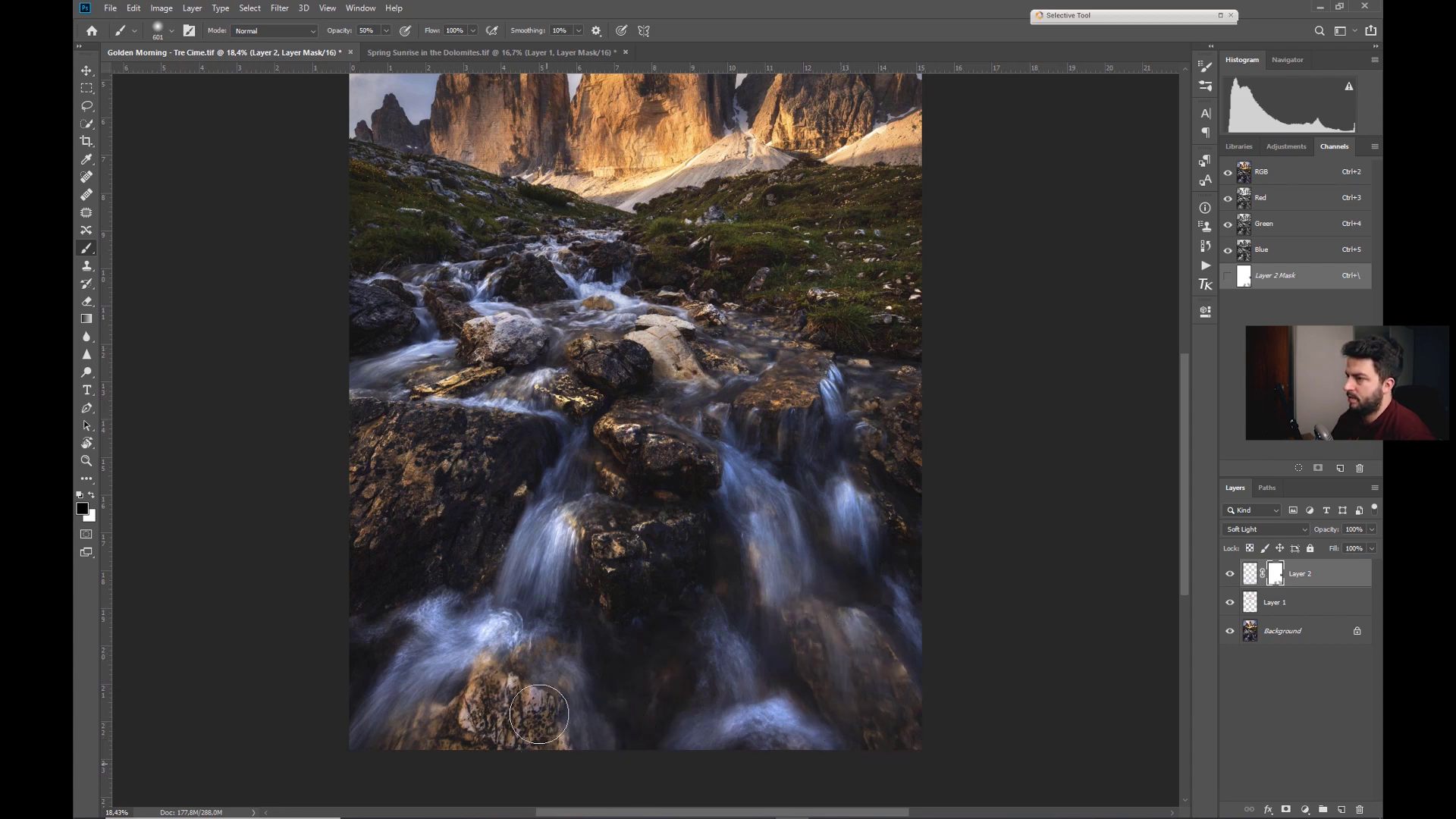
{"action": "mouse_move", "coordinate": [539, 714]}
{"action": "left_mouse_down"}
{"action": "mouse_move", "coordinate": [498, 636]}
{"action": "mouse_move", "coordinate": [527, 452]}
{"action": "mouse_move", "coordinate": [461, 598]}
{"action": "mouse_move", "coordinate": [471, 532]}
{"action": "mouse_move", "coordinate": [349, 681]}
{"action": "mouse_move", "coordinate": [475, 558]}
{"action": "left_mouse_up"}
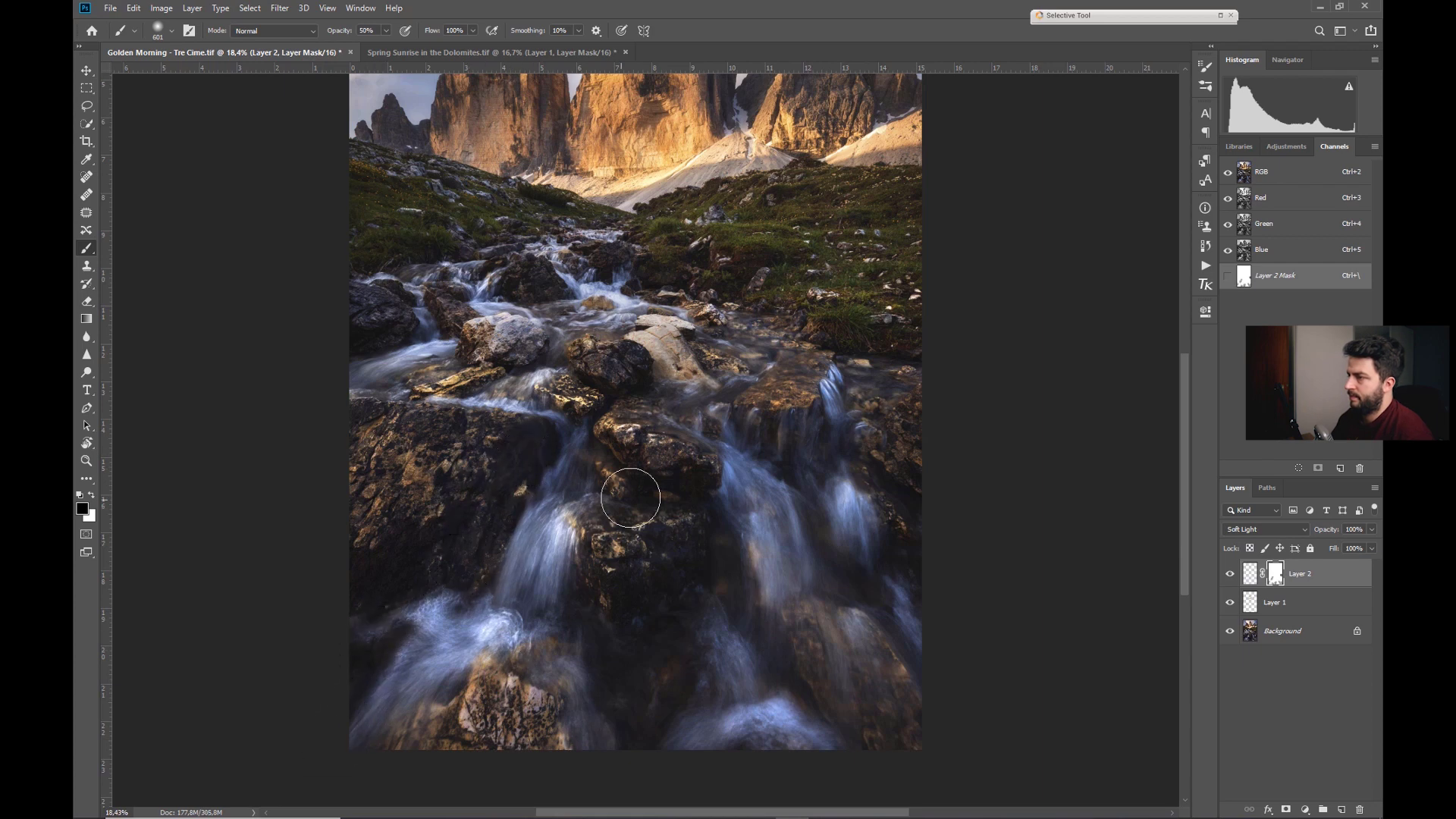
- Compare the stream with and without its painted light by toggling the layer's visibility, and inspect the cascades close up
{"action": "key", "text": "z"}
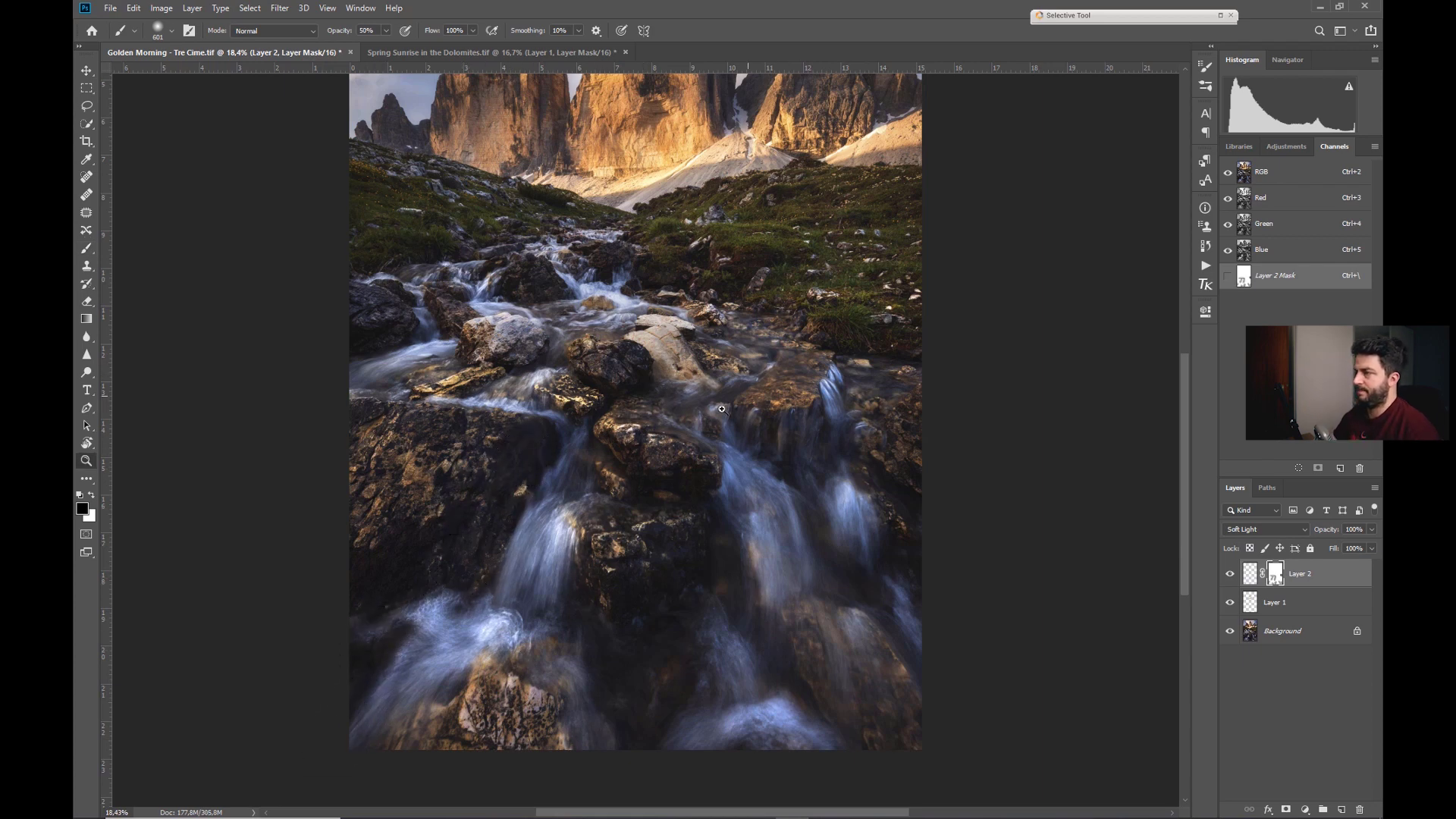
{"action": "left_click_drag", "start_coordinate": [722, 410], "coordinate": [651, 413]}
{"action": "left_click", "coordinate": [651, 413]}
{"action": "left_click", "coordinate": [1229, 575]}
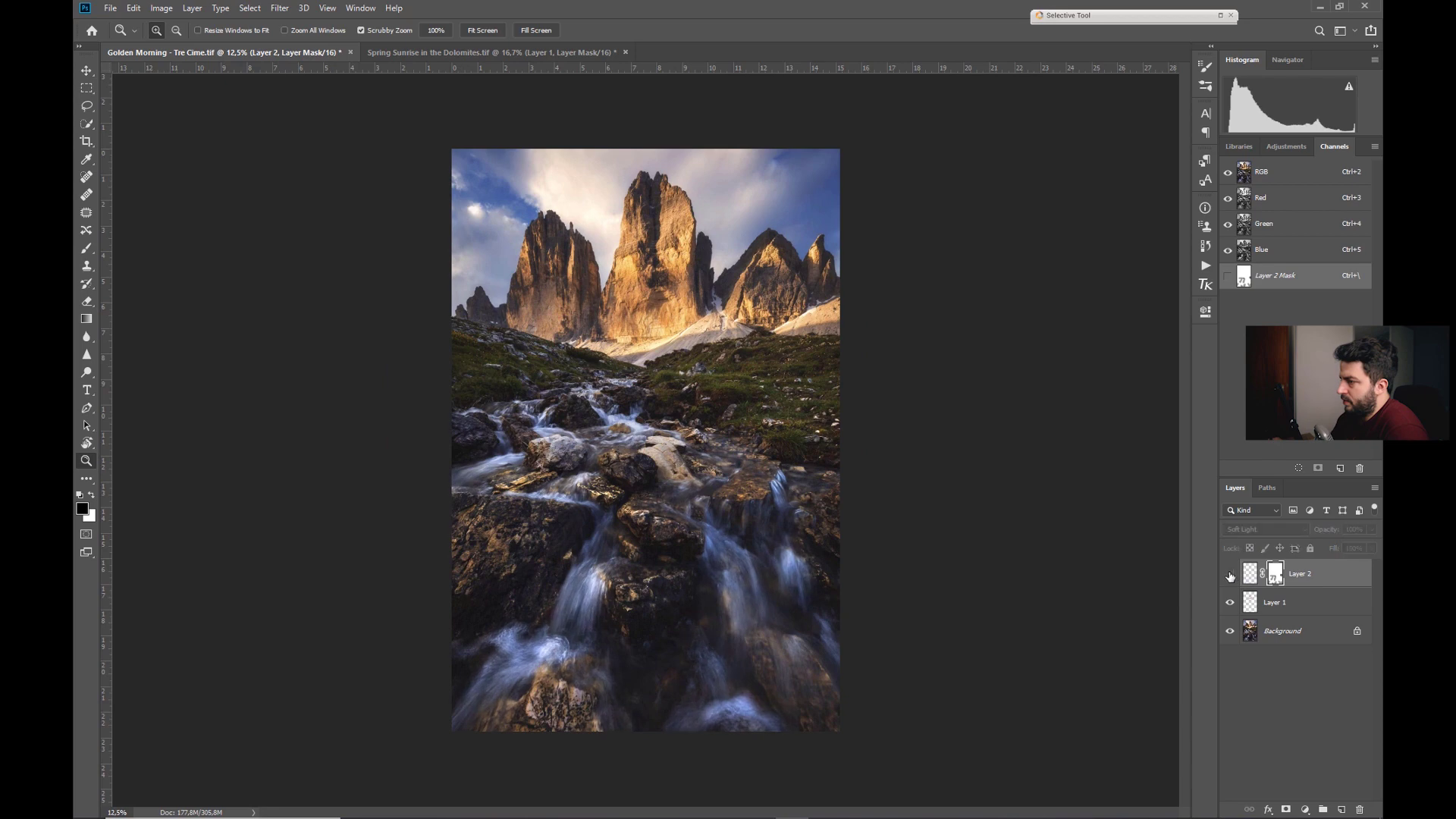
{"action": "left_click", "coordinate": [1230, 575]}
{"action": "left_click", "coordinate": [1229, 575]}
{"action": "left_click", "coordinate": [1229, 575]}
{"action": "left_click", "coordinate": [793, 662]}
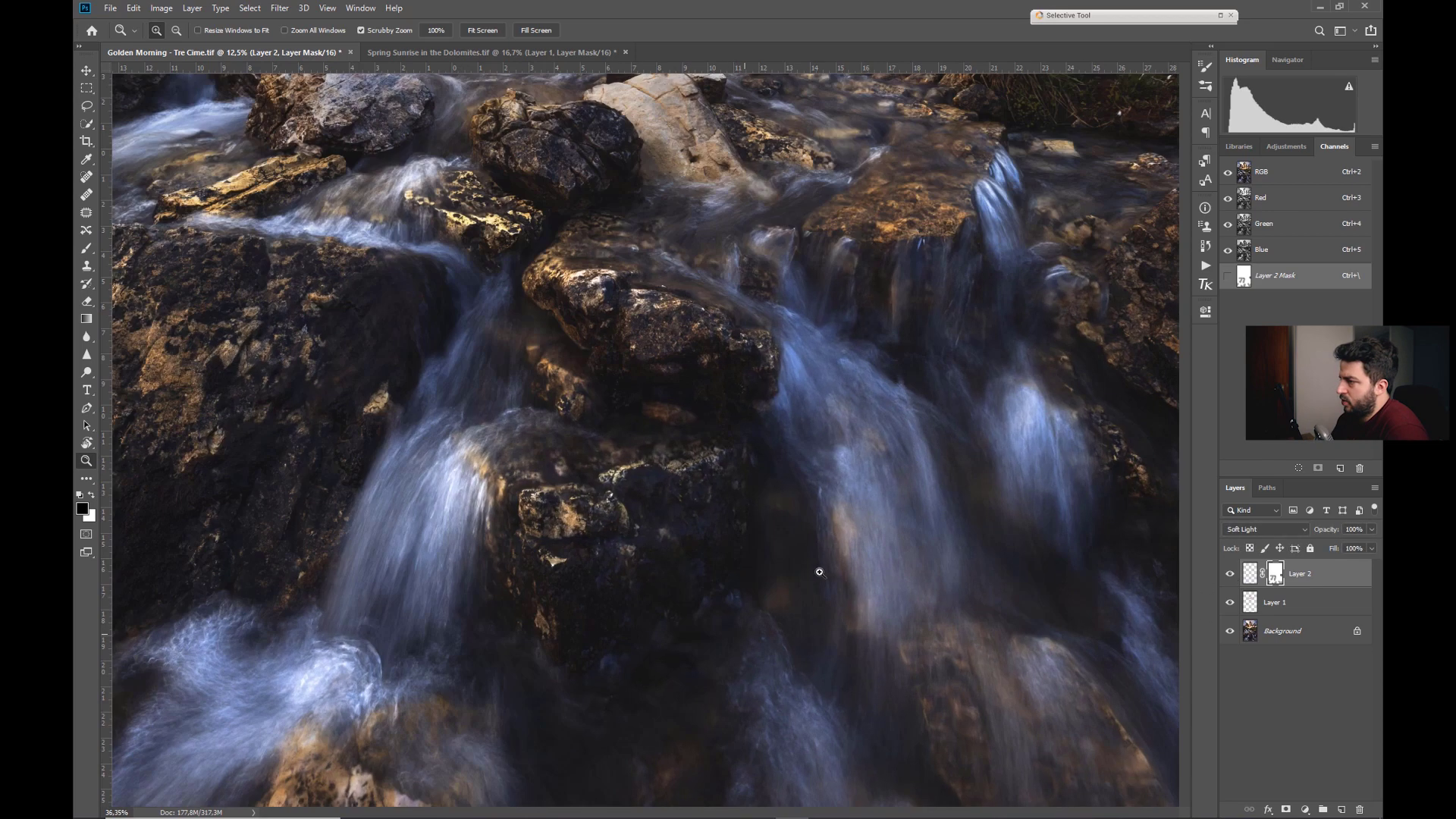
{"action": "left_click", "coordinate": [927, 457]}
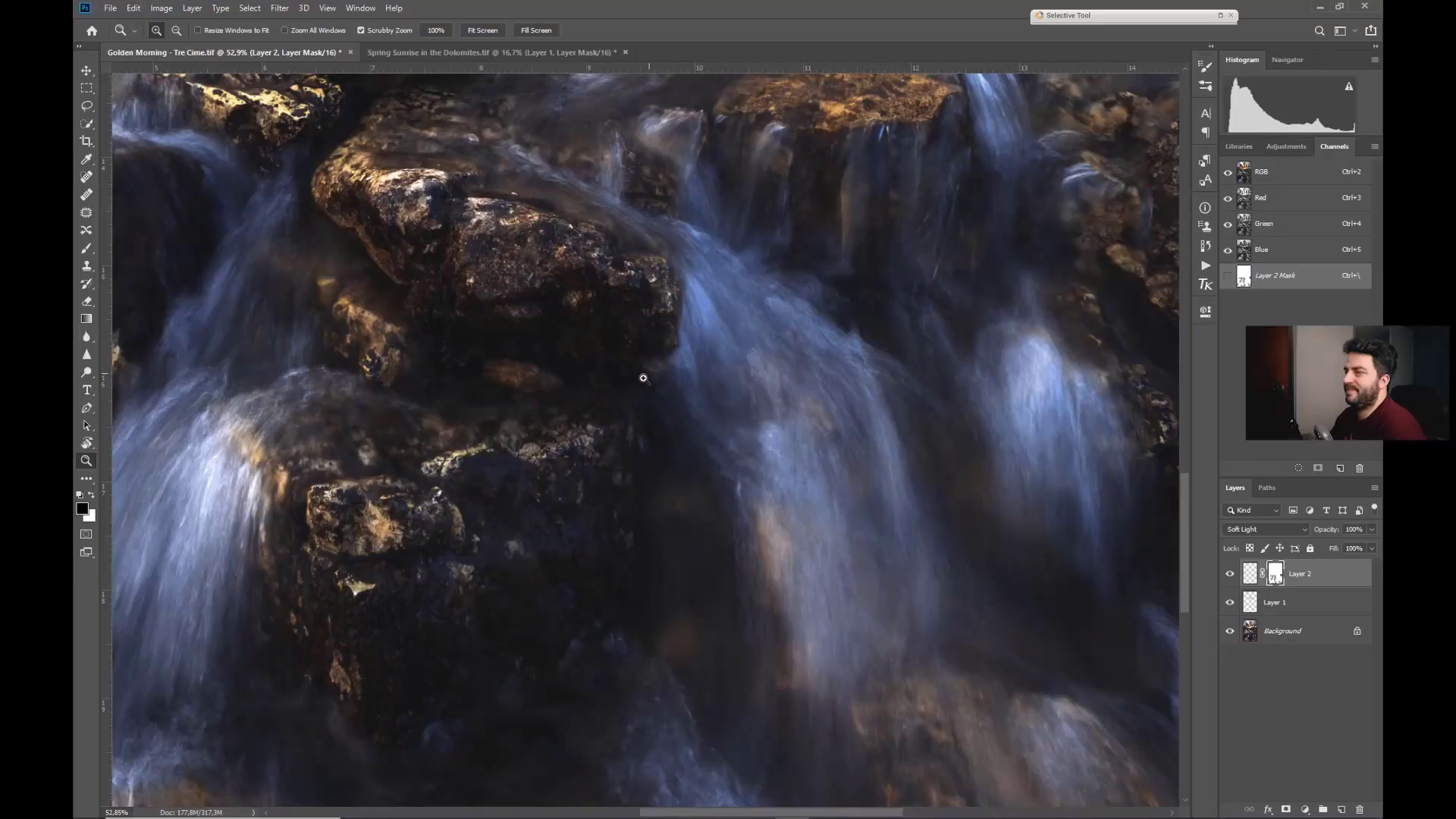
{"action": "left_click", "coordinate": [654, 204], "text": "alt"}
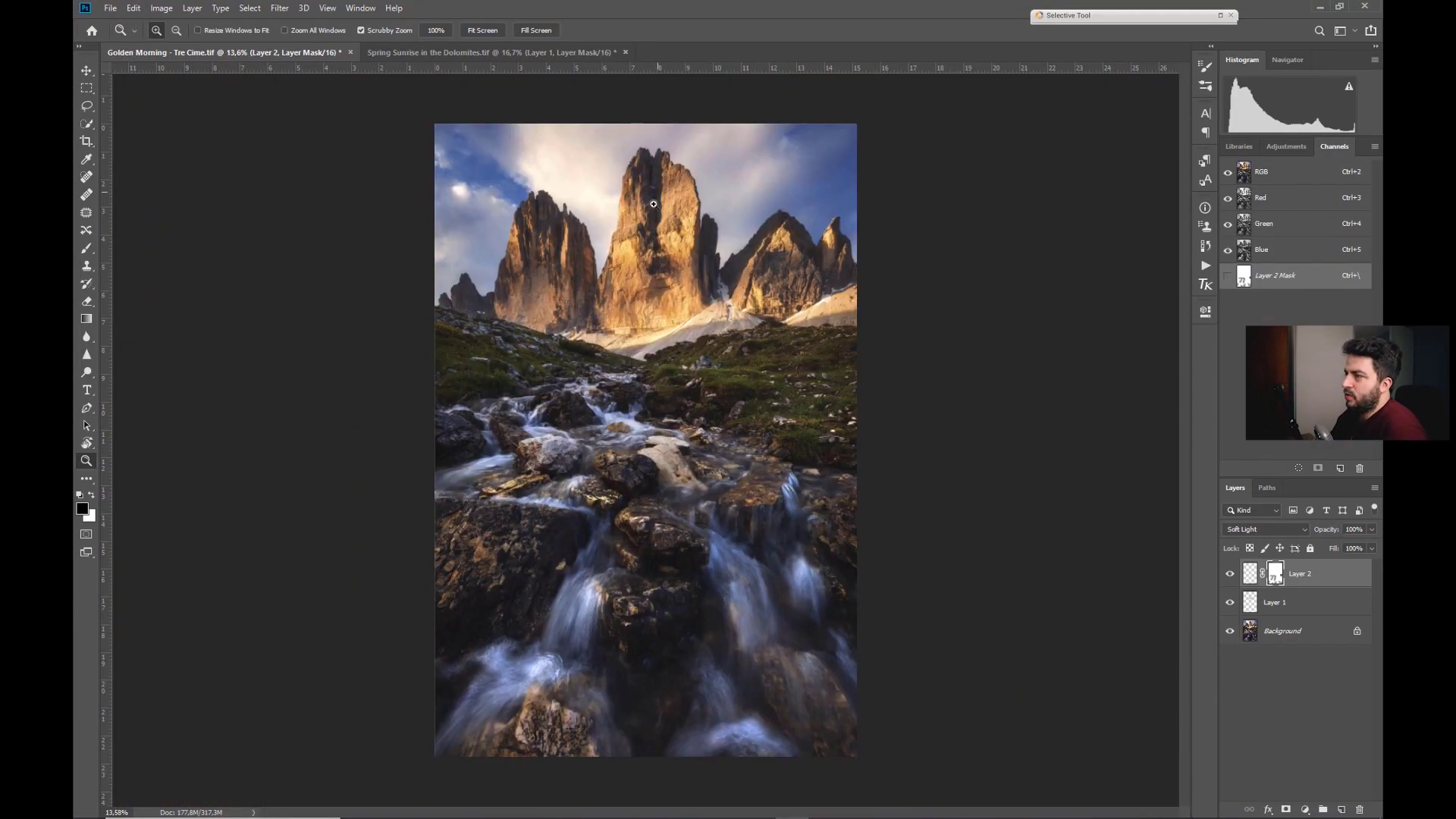
- Add a mask to the peaks' light layer and paint black at 50% opacity over the dark shadowed rock of the central tower
{"action": "left_click", "coordinate": [653, 204]}
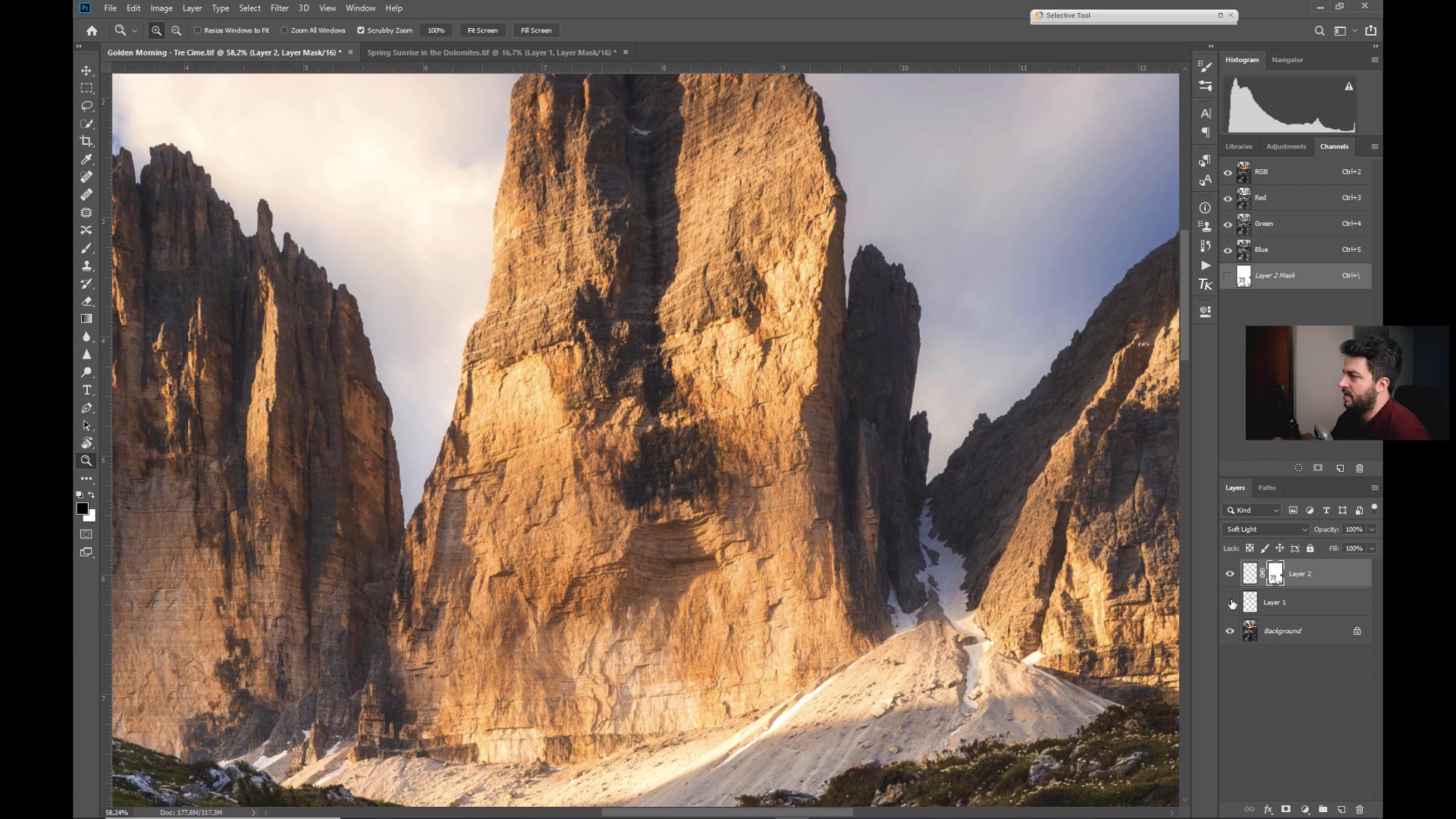
{"action": "left_click", "coordinate": [1278, 603]}
{"action": "left_click", "coordinate": [1286, 810]}
{"action": "key", "text": "b"}
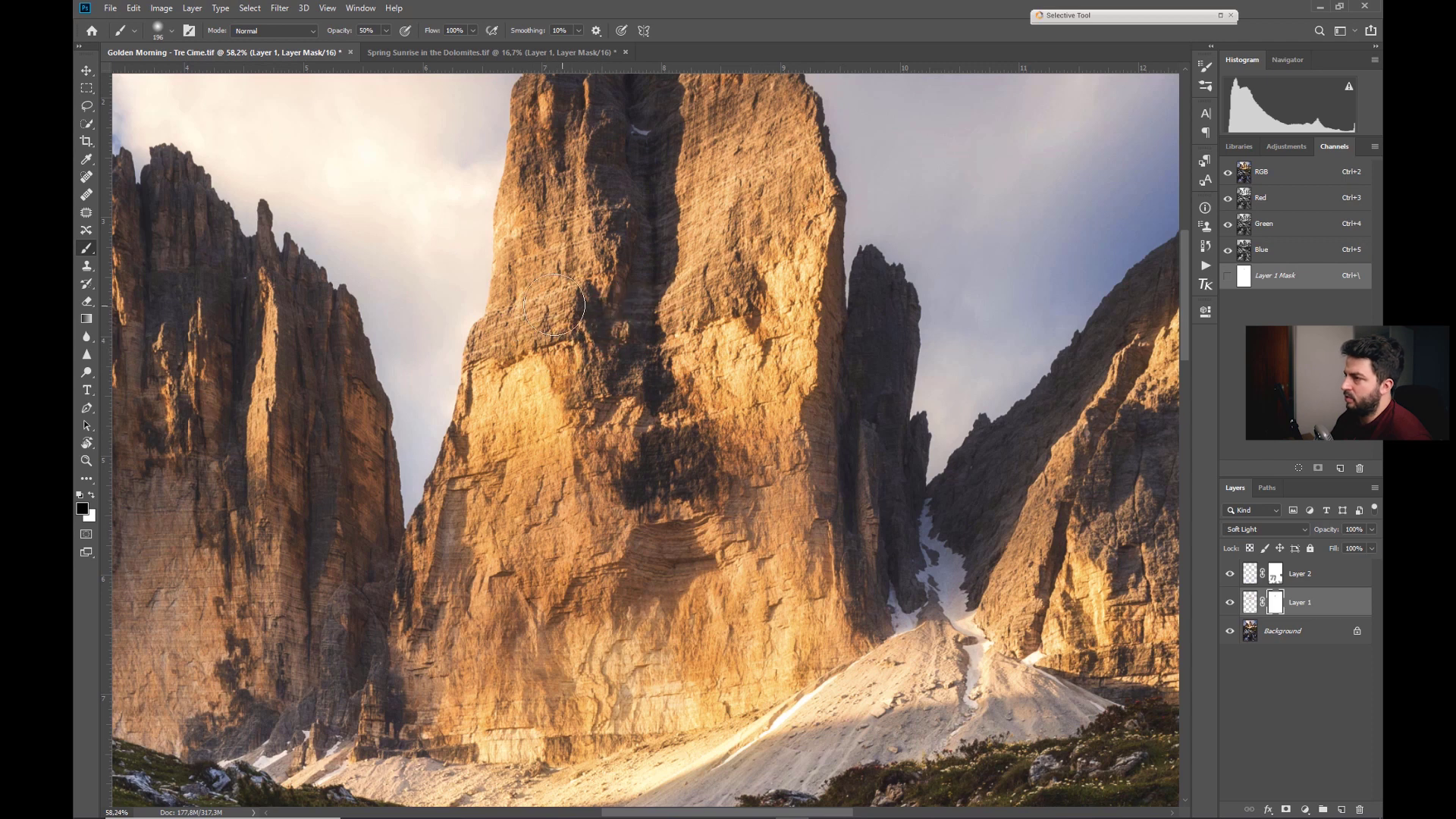
{"action": "left_click_drag", "start_coordinate": [551, 303], "coordinate": [596, 420]}
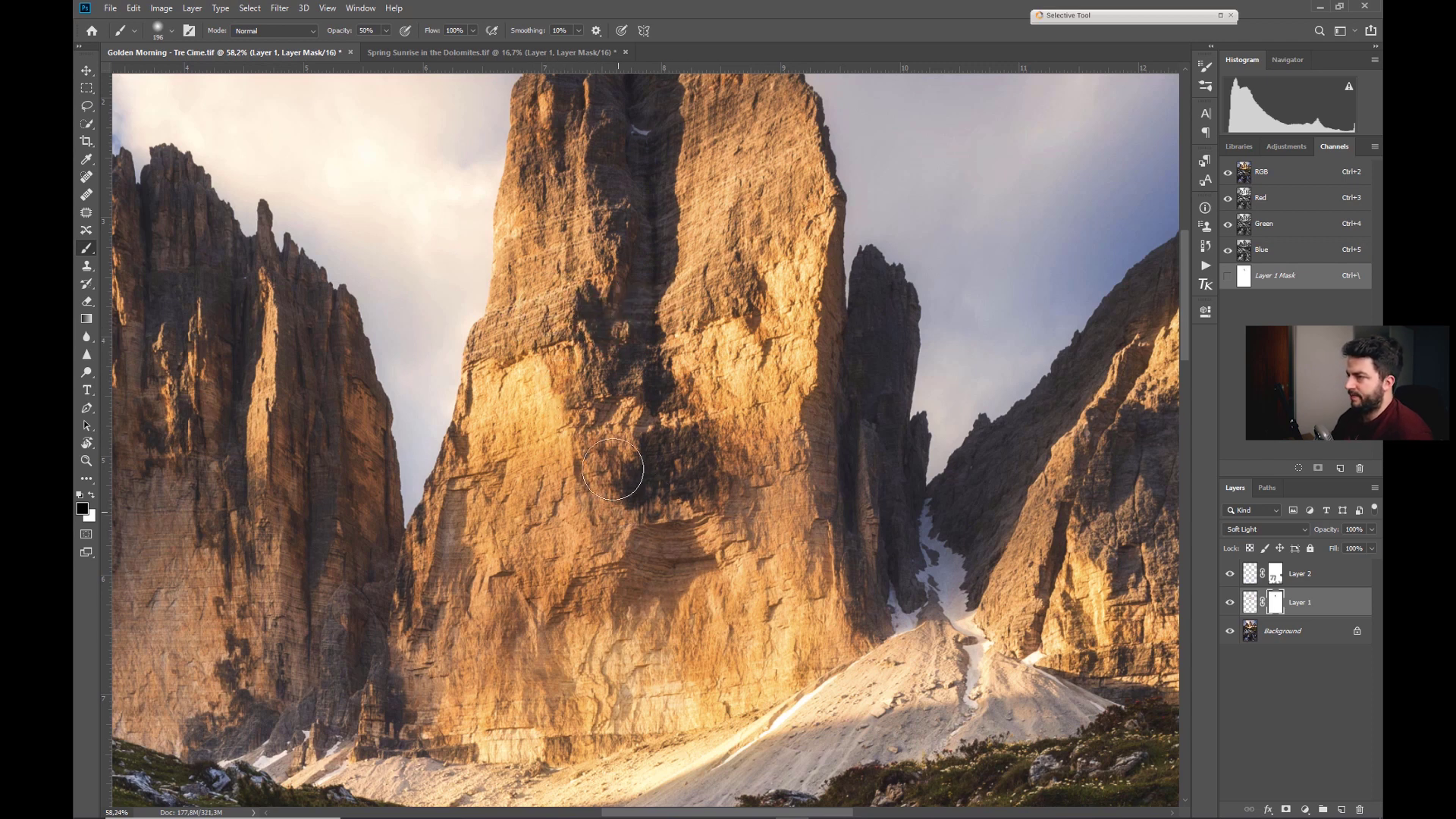
- Run the Highlights 3 action from the Luminosity Masks set on the photo
{"action": "key", "text": "z"}
{"action": "scroll", "coordinate": [645, 360], "scroll_direction": "down", "scroll_amount": 7}
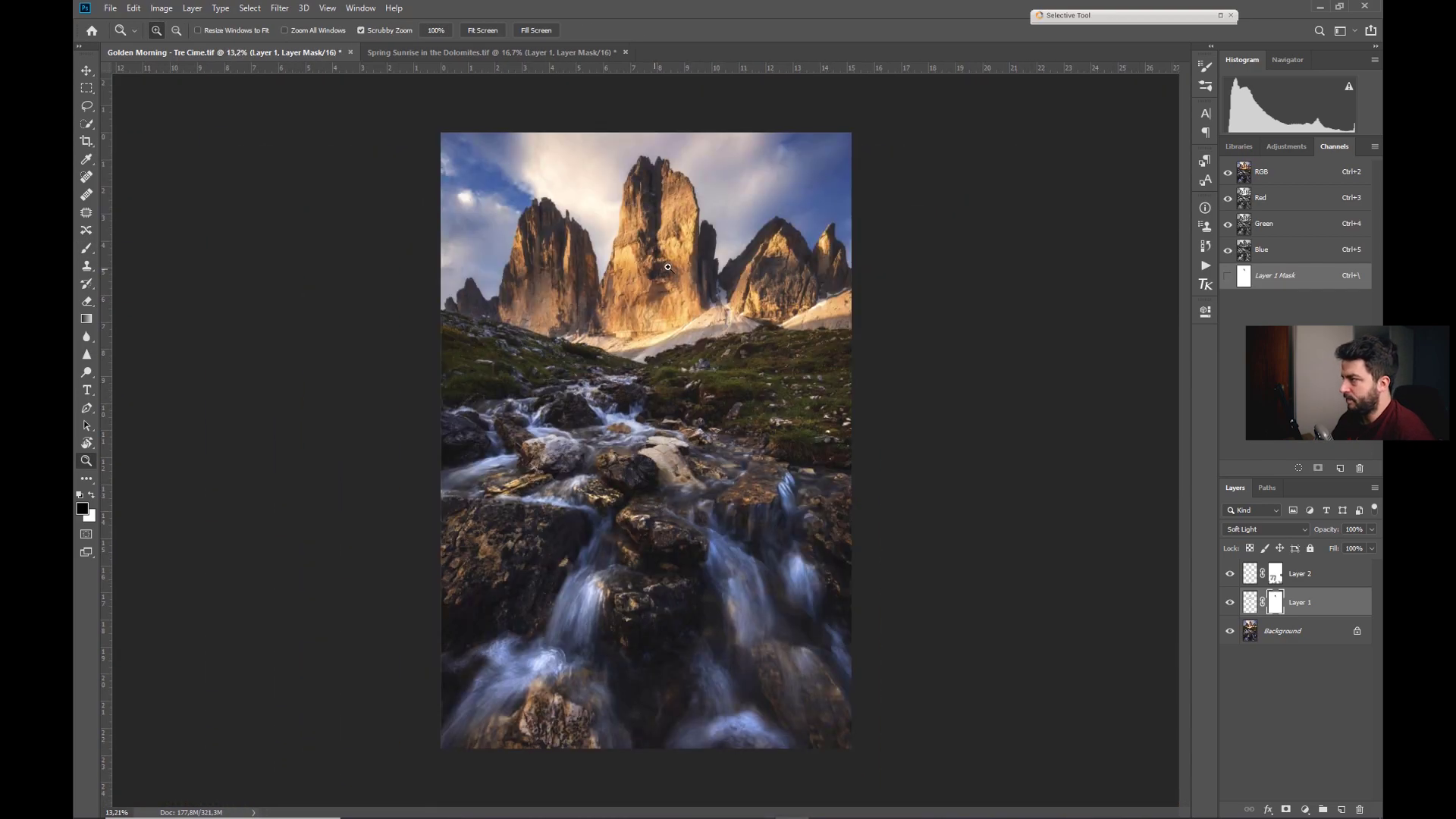
{"action": "scroll", "coordinate": [667, 267], "scroll_direction": "up", "scroll_amount": 7}
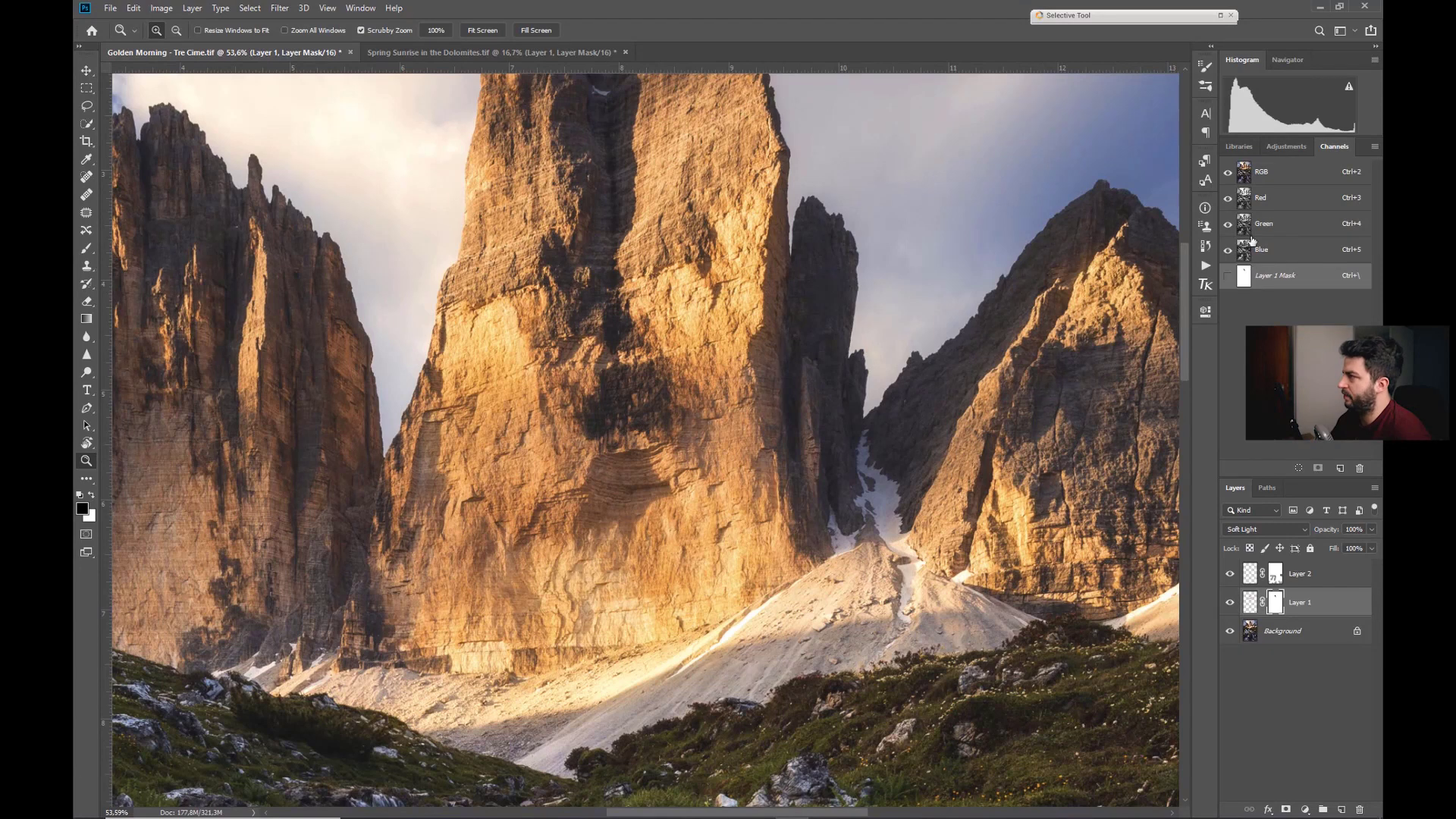
{"action": "left_click", "coordinate": [1206, 264]}
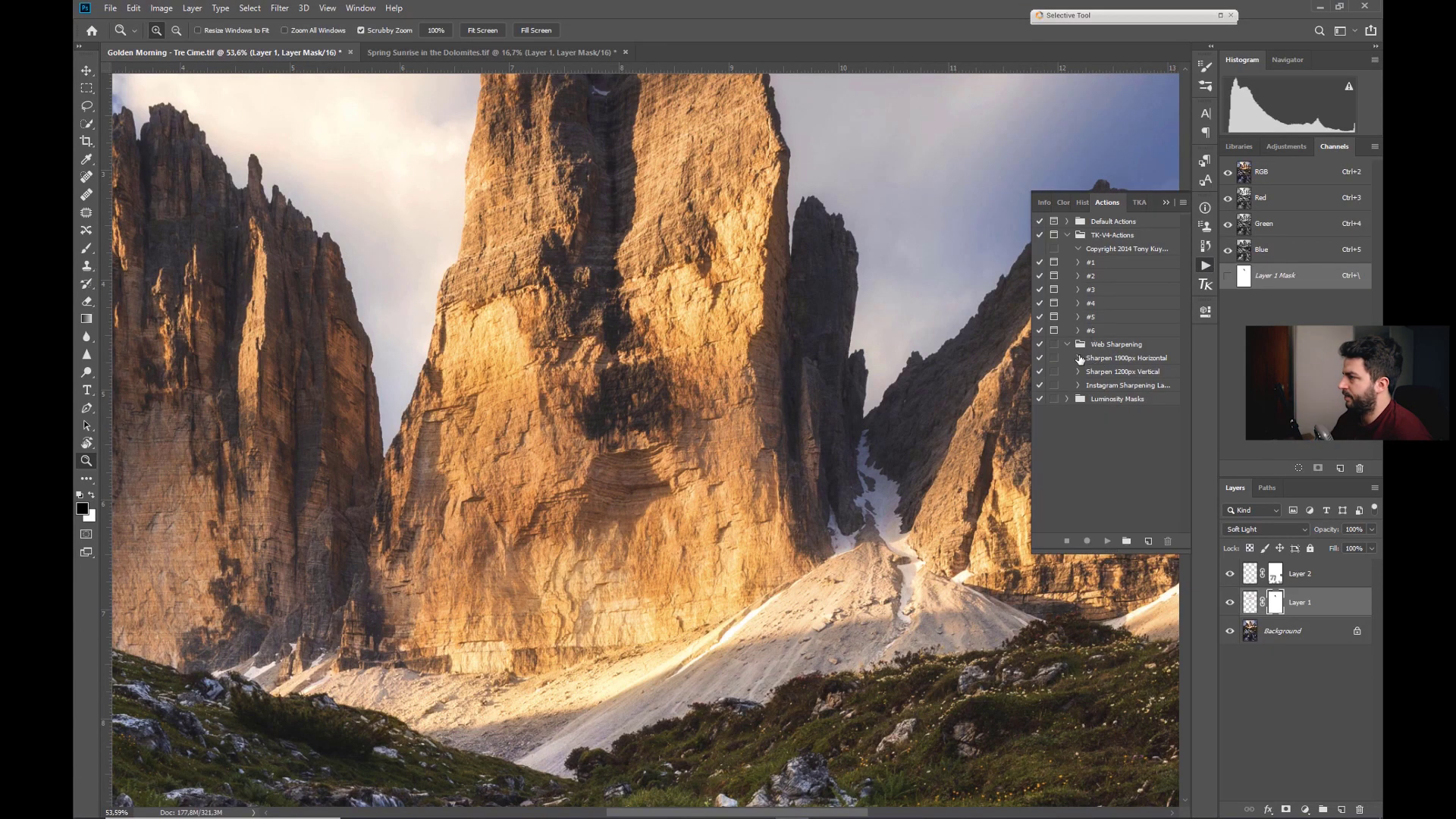
{"action": "left_click", "coordinate": [1067, 345]}
{"action": "left_click", "coordinate": [1067, 357]}
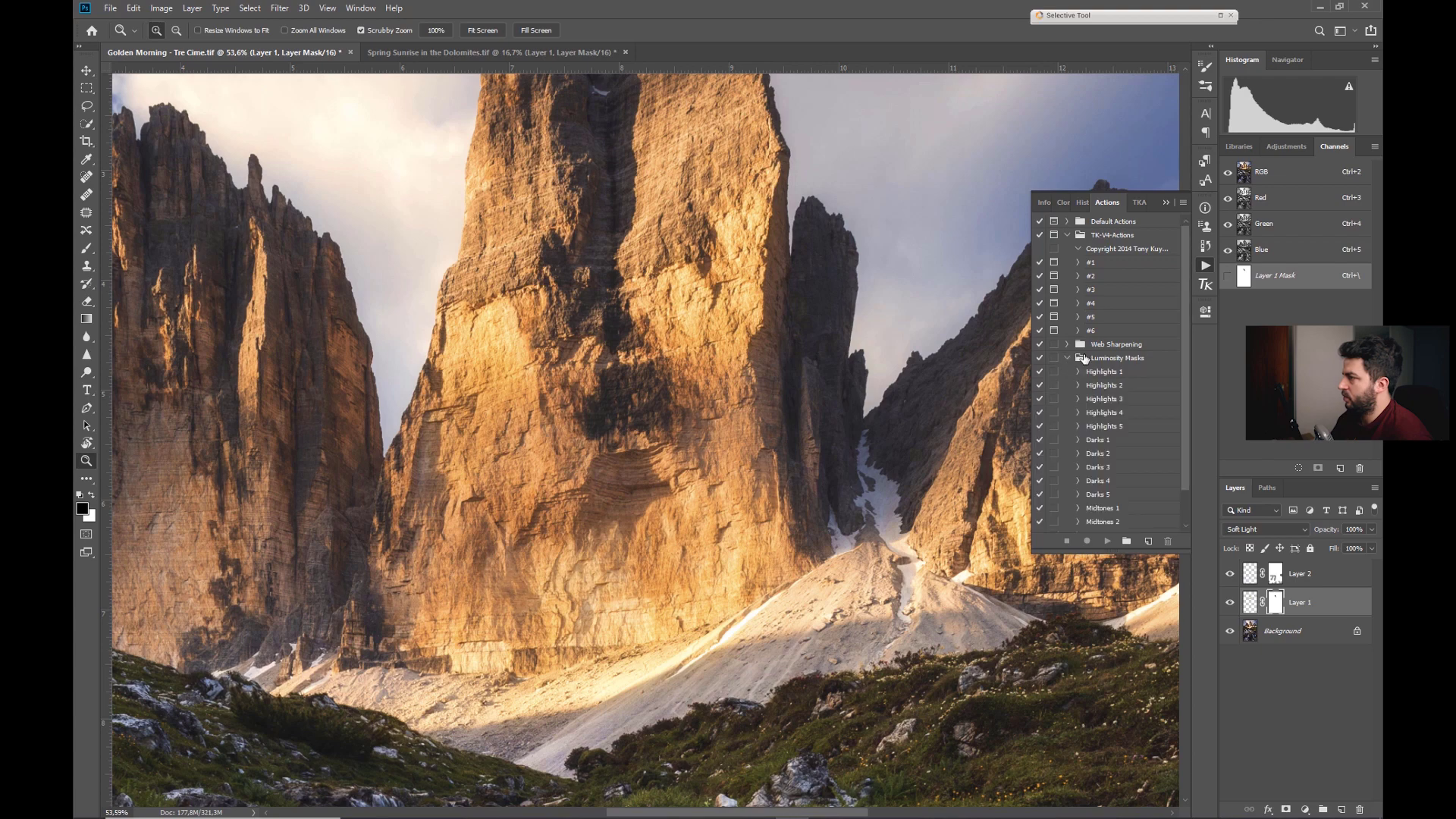
{"action": "left_click", "coordinate": [1120, 400]}
{"action": "left_click", "coordinate": [1107, 541]}
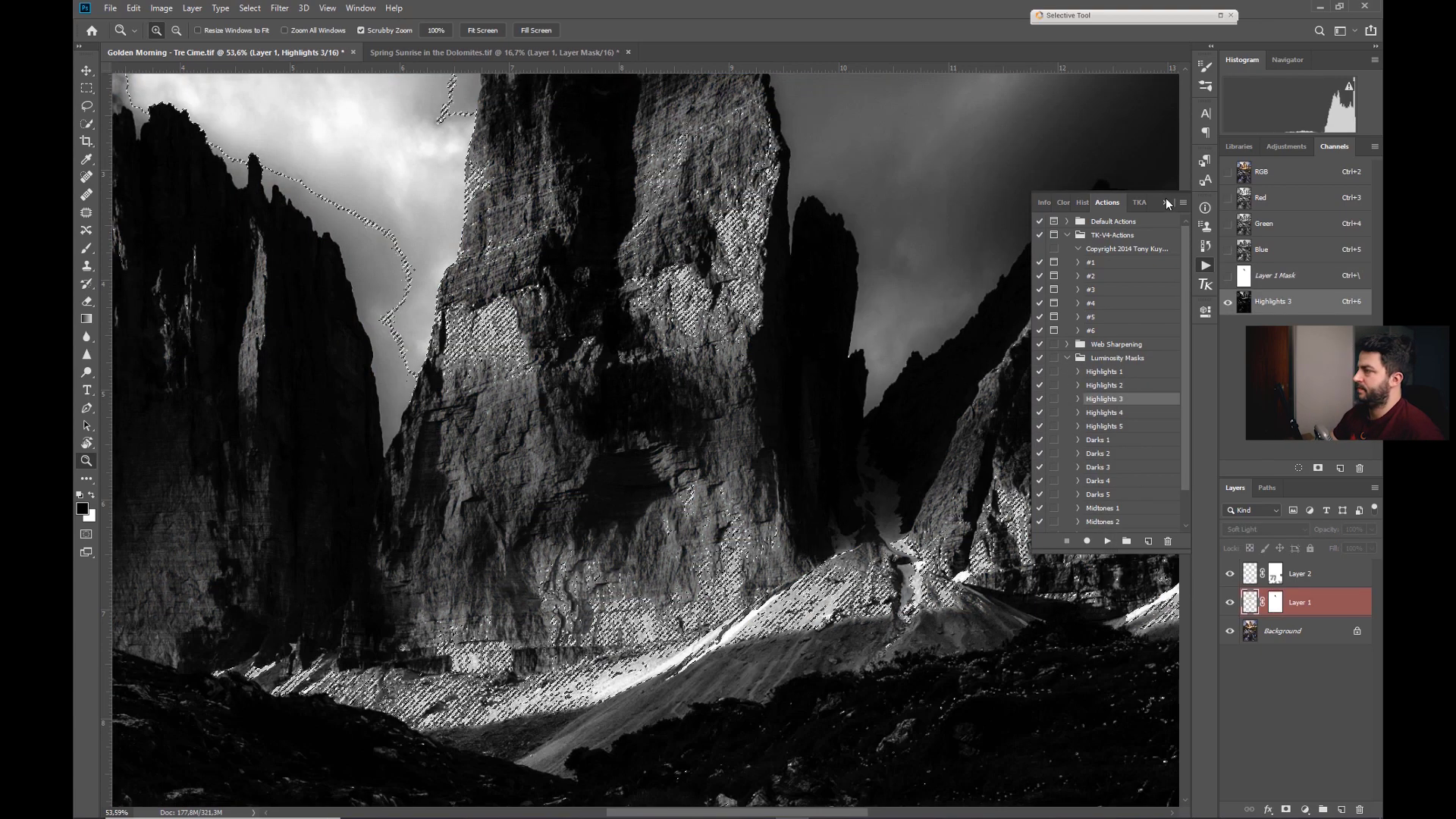
{"action": "left_click", "coordinate": [1167, 203]}
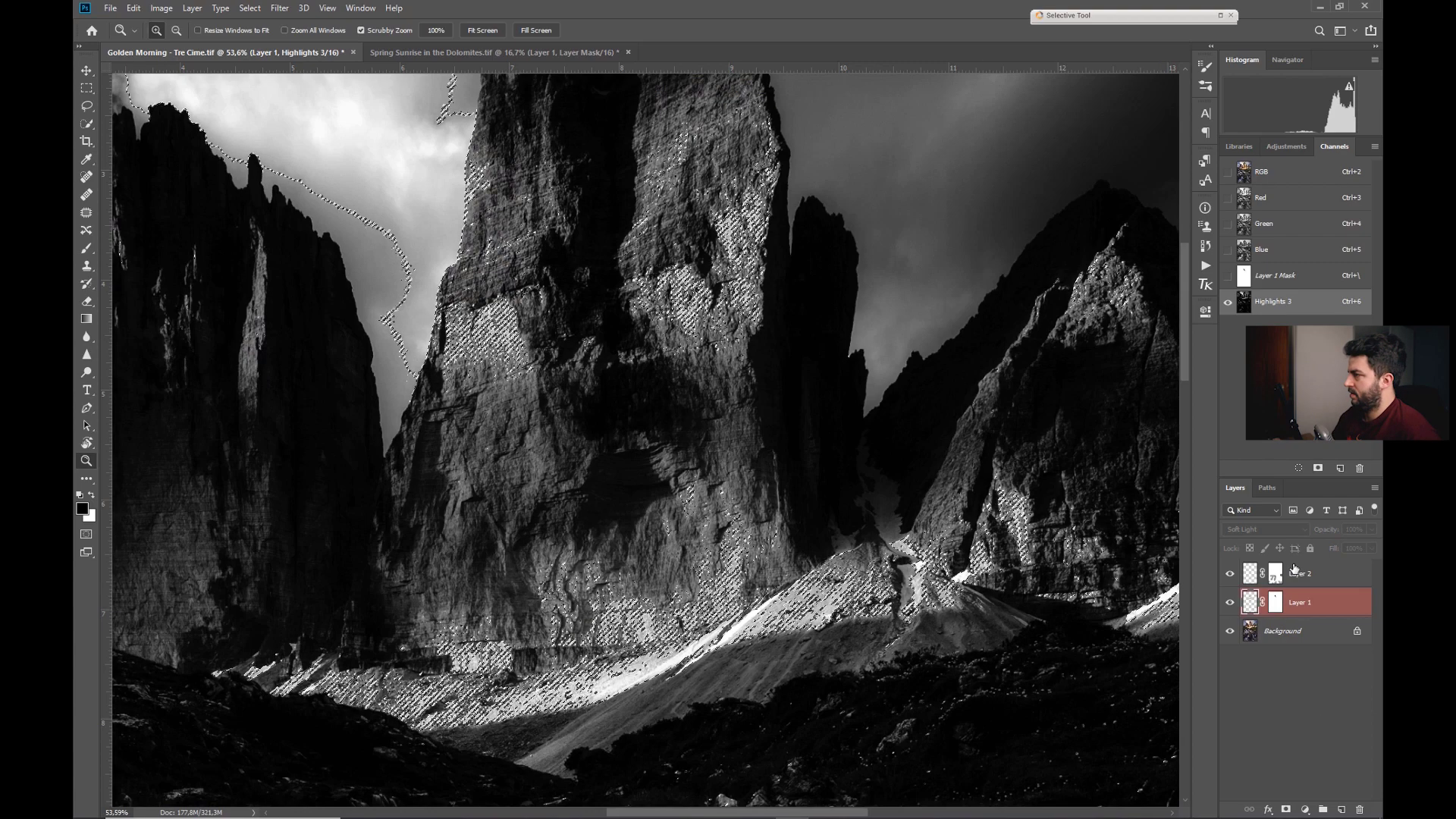
- Save the highlights selection as a new alpha channel, clear the selection and display that channel
{"action": "left_click", "coordinate": [1318, 468]}
{"action": "key", "text": "ctrl+d"}
{"action": "left_click", "coordinate": [1275, 331]}
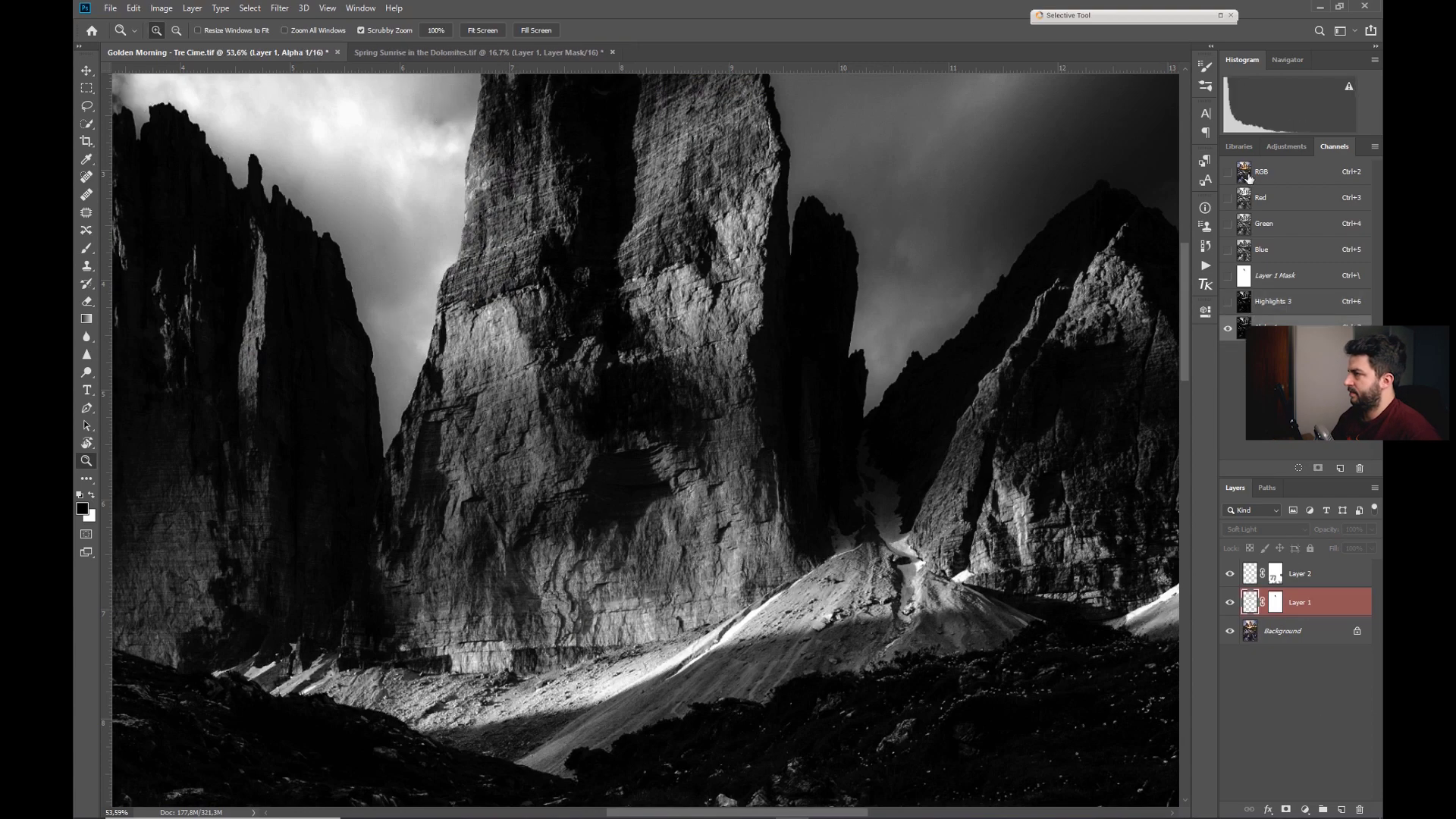
- Compare the saved highlights channel with the full-colour RGB image, then examine the foreground stream in colour
{"action": "left_click", "coordinate": [1243, 172]}
{"action": "left_click", "coordinate": [1243, 329]}
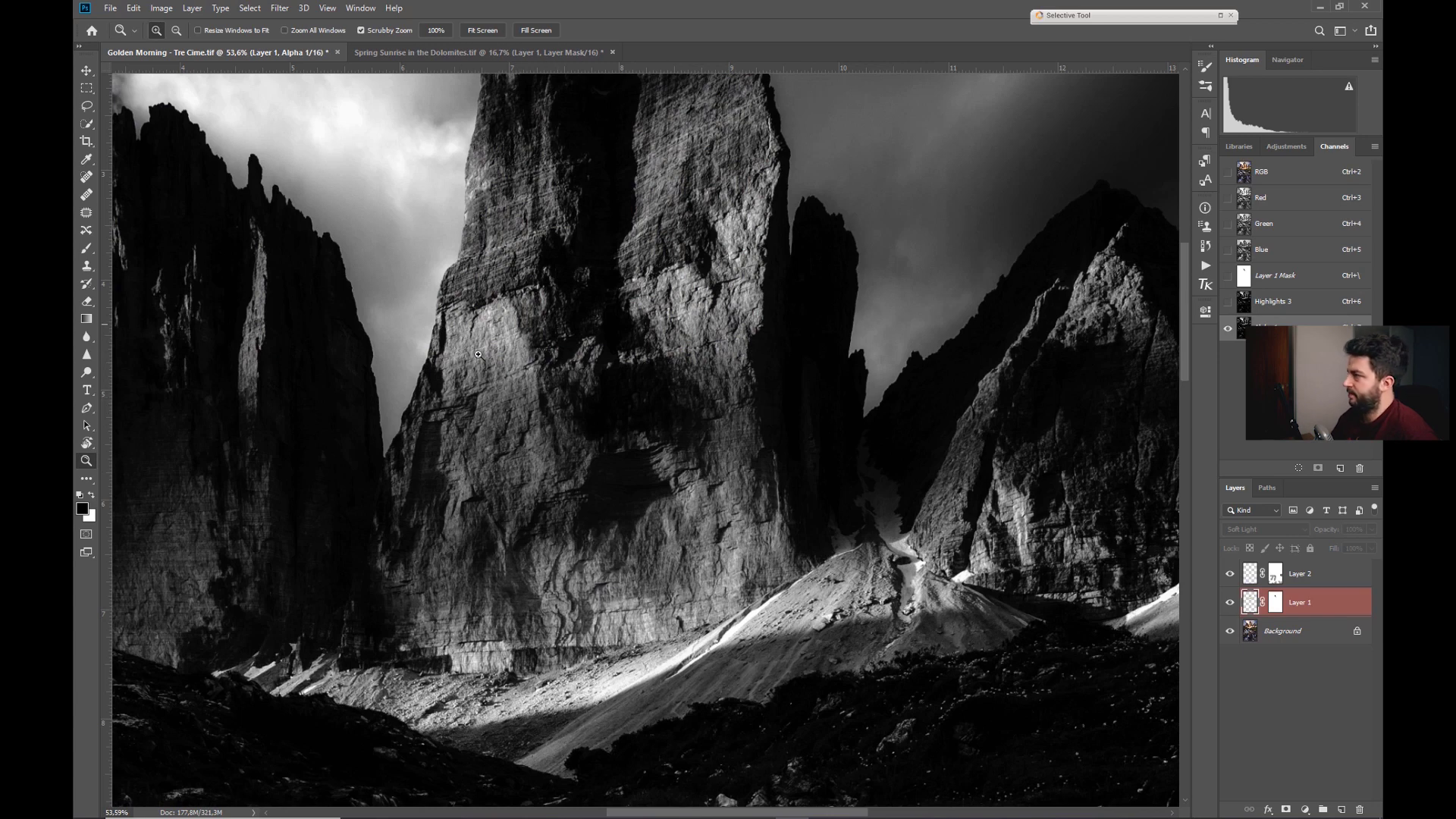
{"action": "left_click", "coordinate": [1246, 177]}
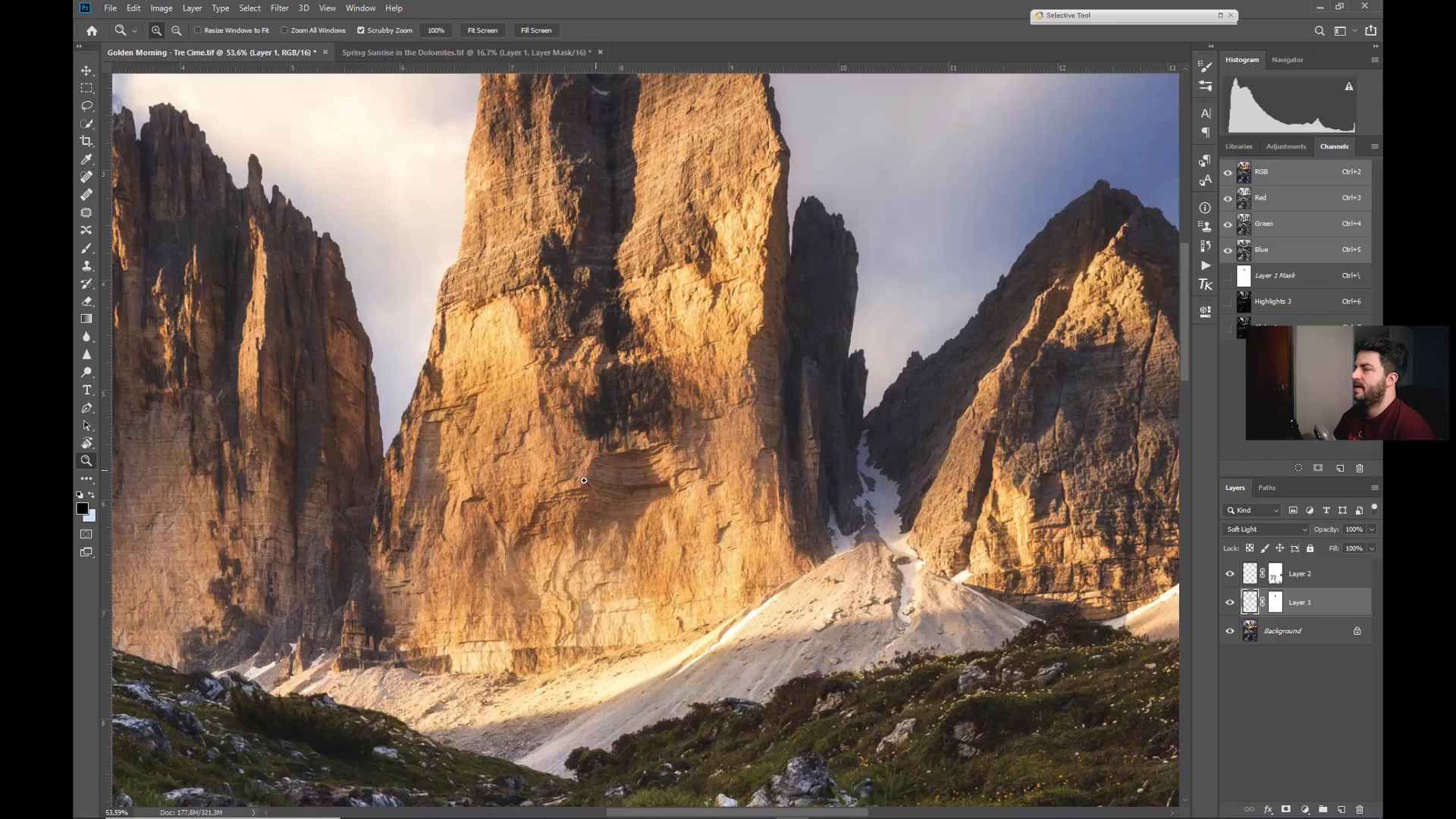
{"action": "left_click_drag", "start_coordinate": [652, 530], "coordinate": [444, 490]}
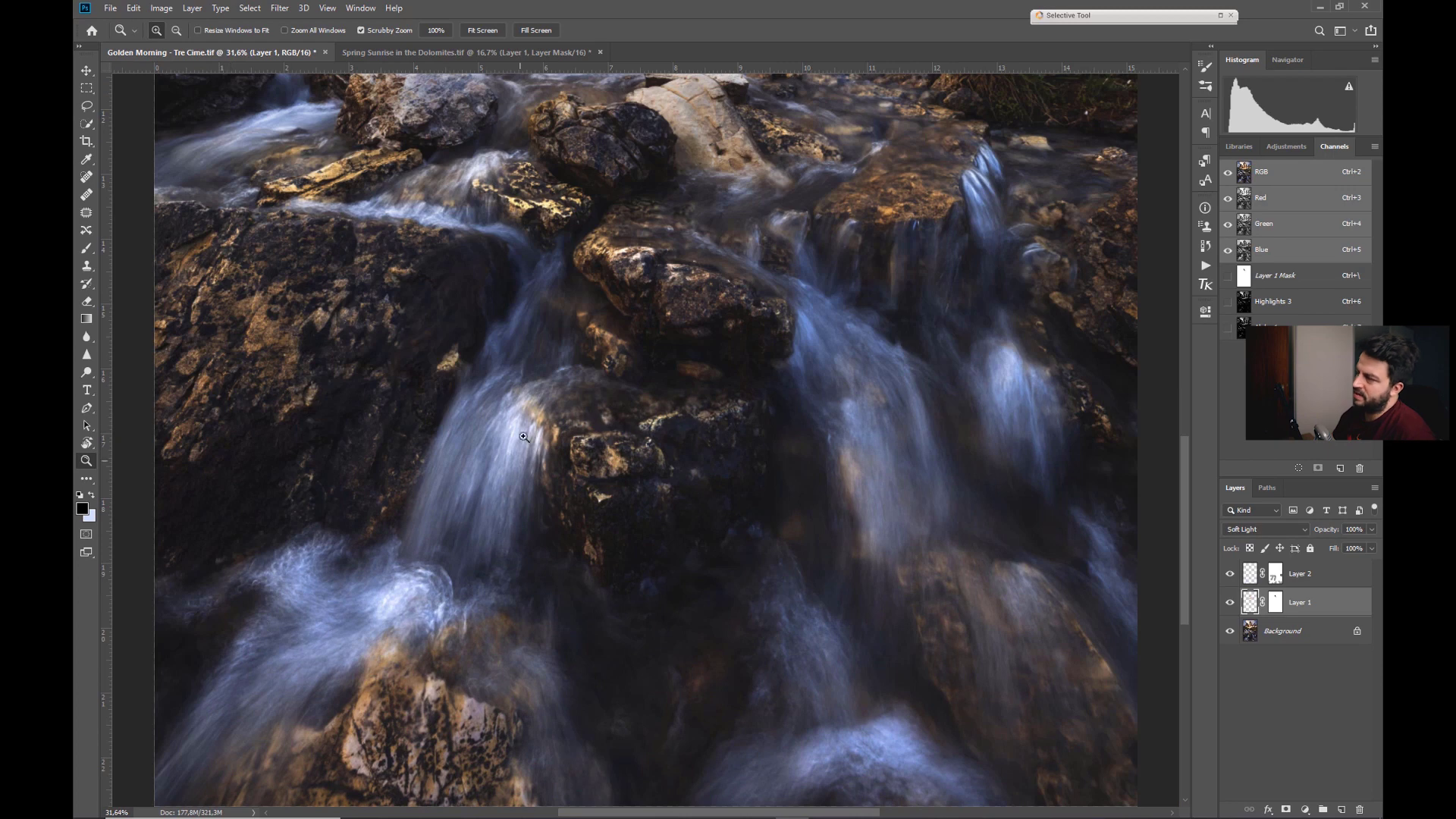